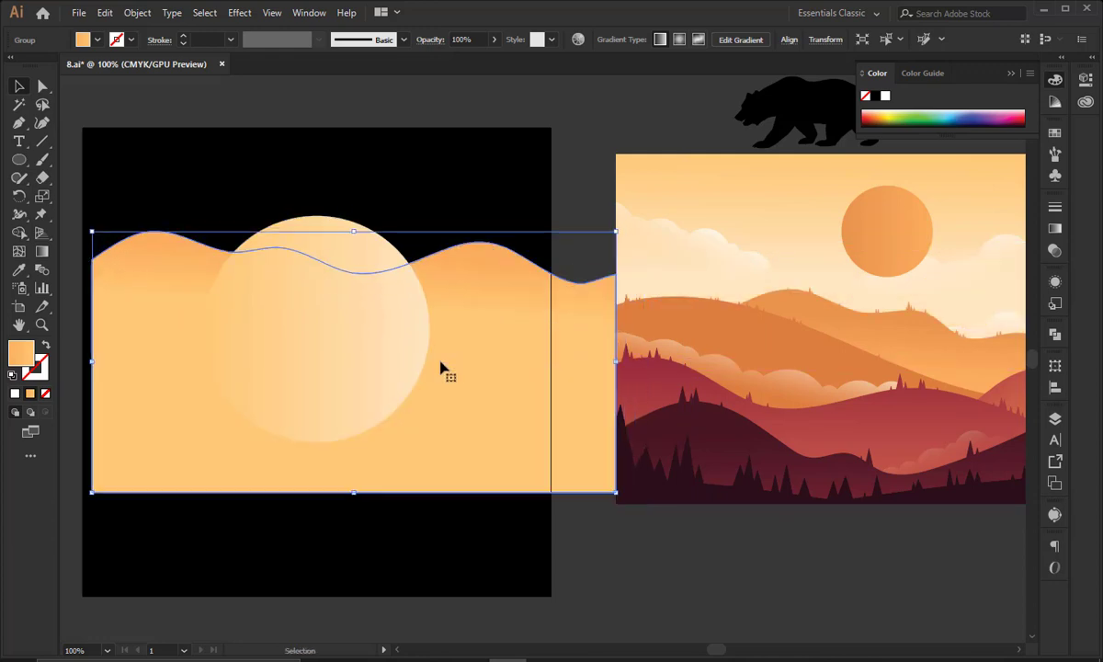
Scale the first wavy hill down so it extends just past the circle, and place it in front of the circle
drag(616, 360, 486, 371)
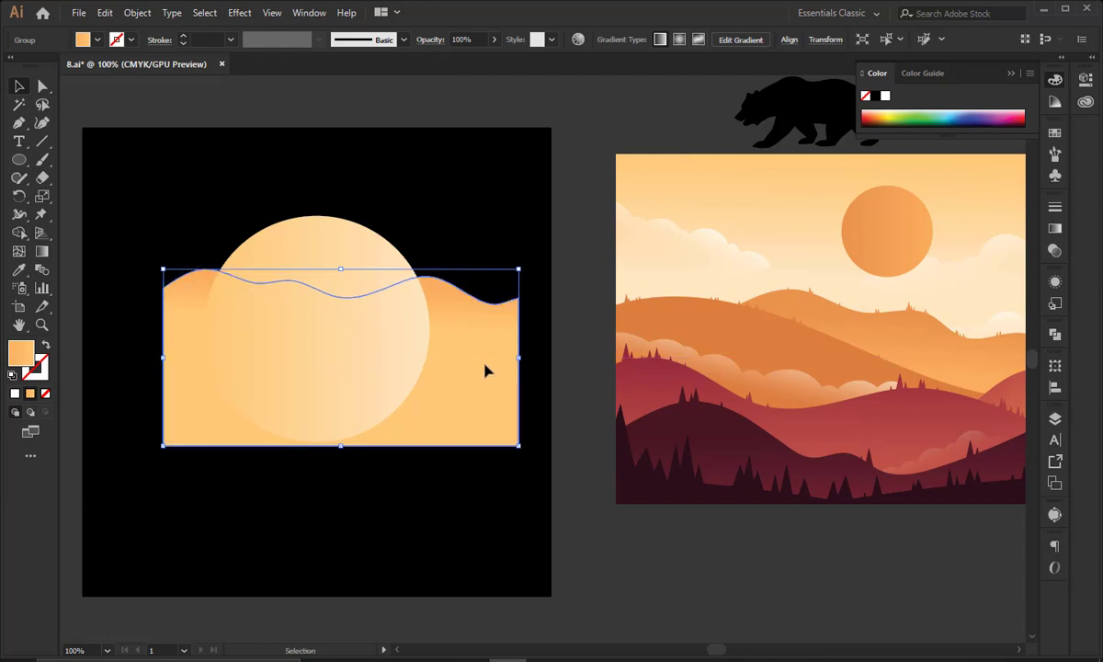
key(ctrl+x)
key(ctrl+f)
Cut the reference landscape and paste it back in place in front
click(632, 211)
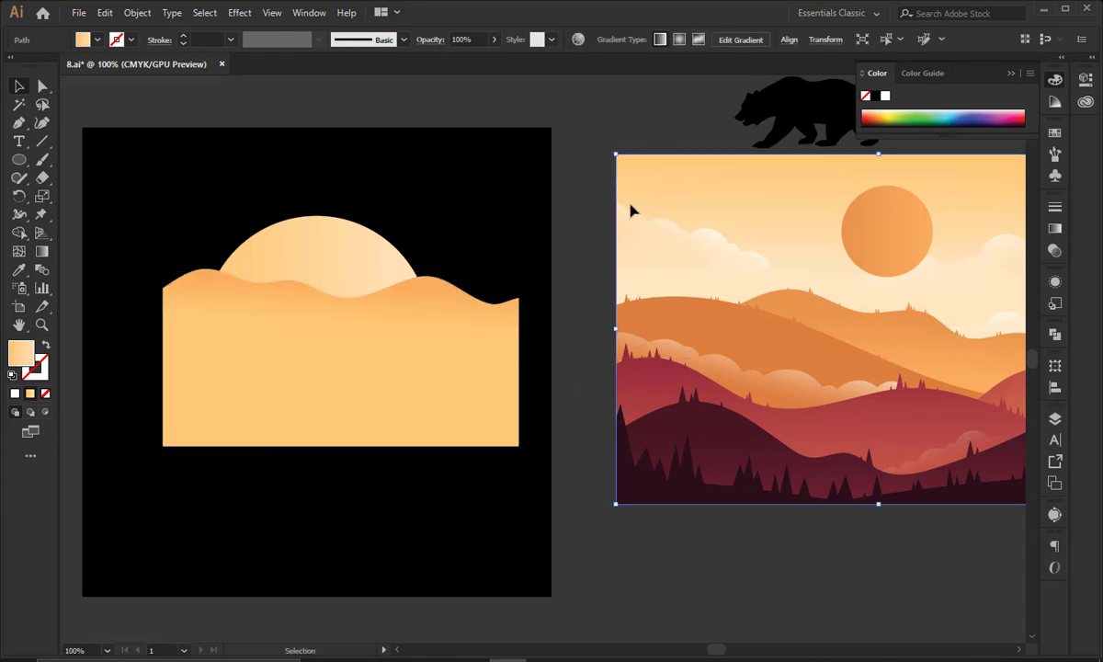
key(ctrl+x)
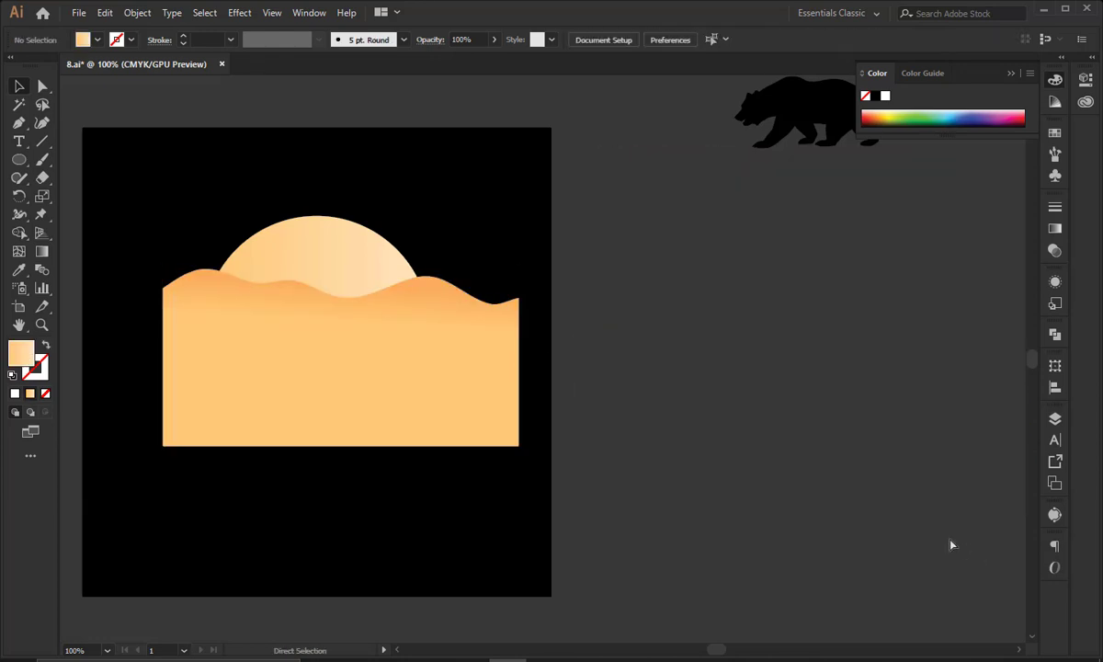
key(ctrl+f)
click(746, 570)
Move the landscape's sun into the upper part of the large circle, scale it to about 43 px, and raise the hill slightly
click(889, 273)
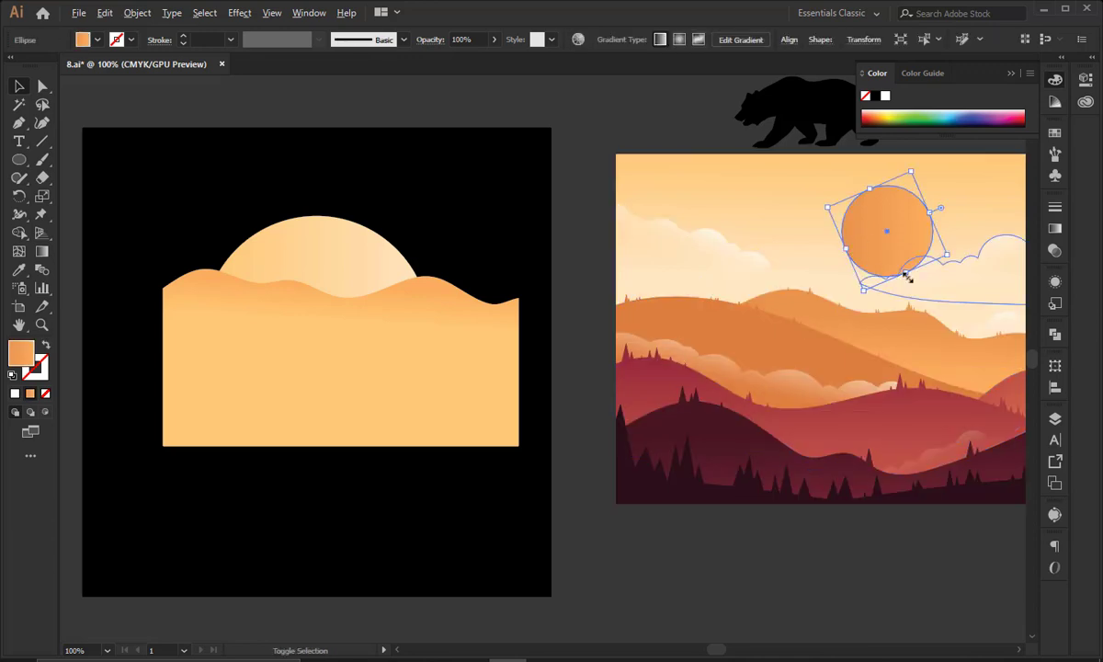
drag(906, 276, 333, 243)
key(ctrl+shift+a)
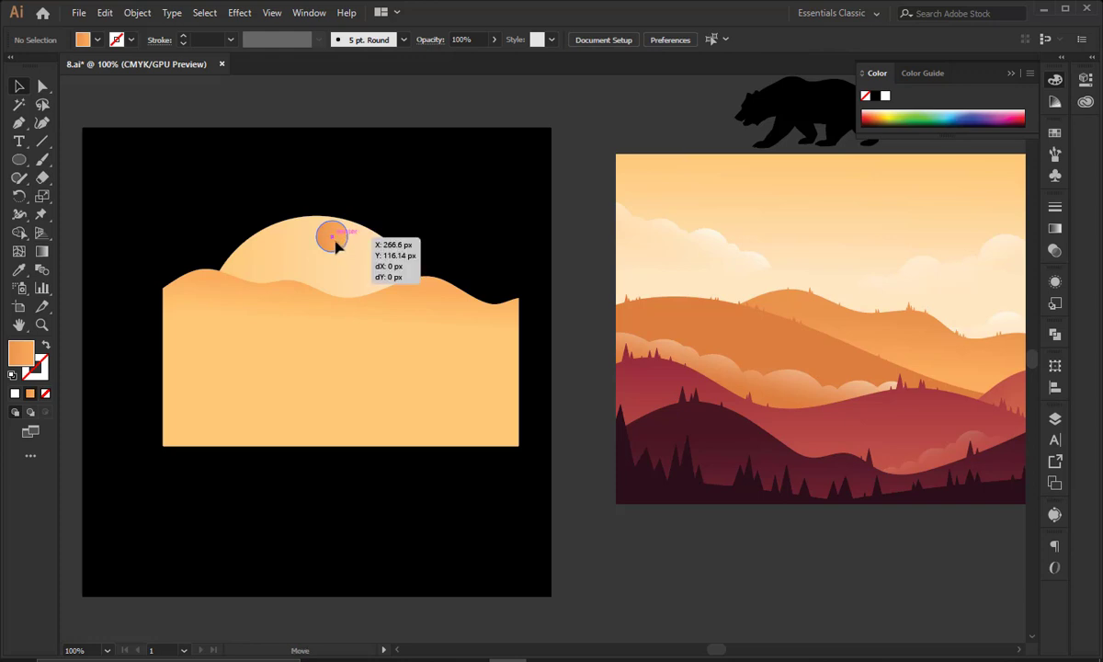
click(333, 241)
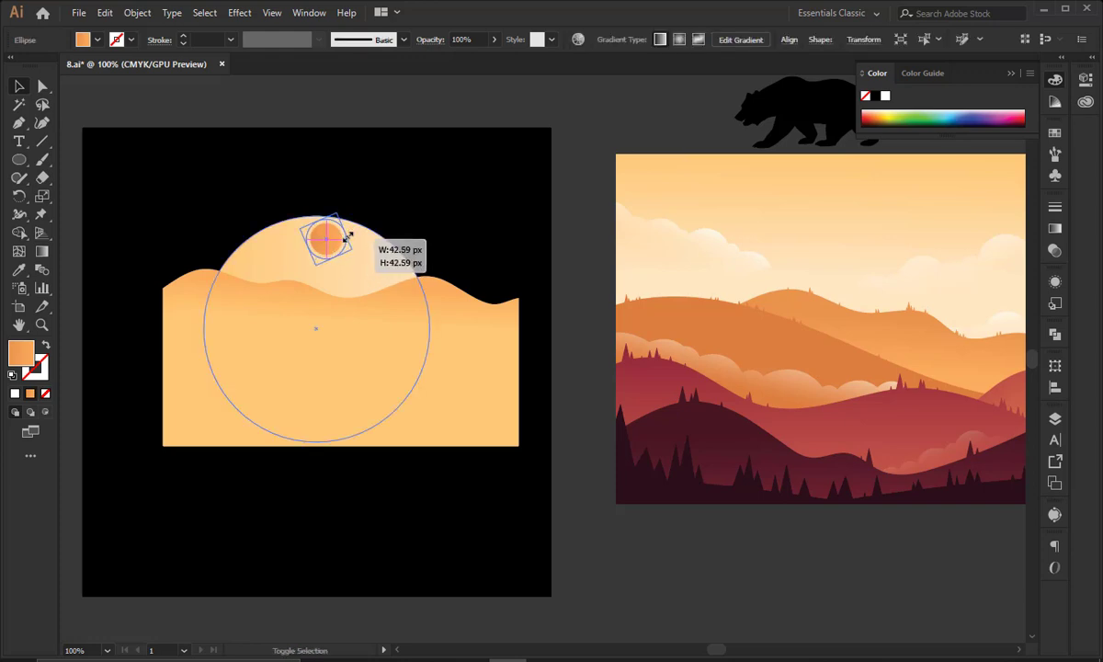
mouse_move(418, 357)
mouse_down()
mouse_move(424, 337)
mouse_move(412, 352)
mouse_up()
click(448, 186)
Move the landscape's left cloud onto the left side of the large circle and tuck it behind the hill
scroll(691, 253, right, 2)
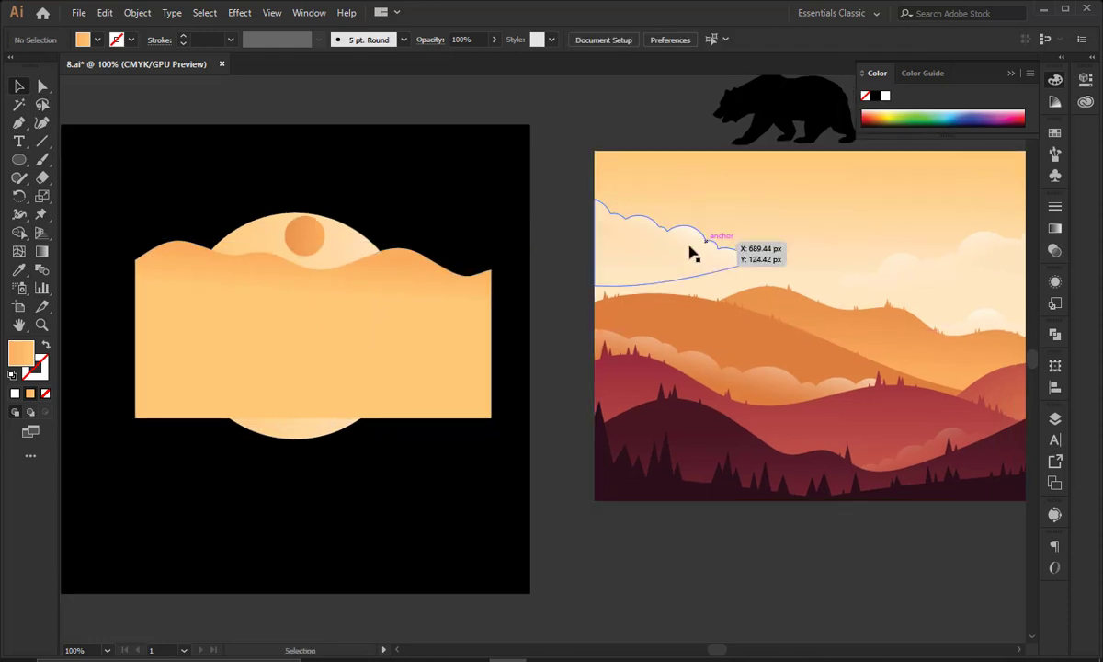
drag(691, 253, 234, 279)
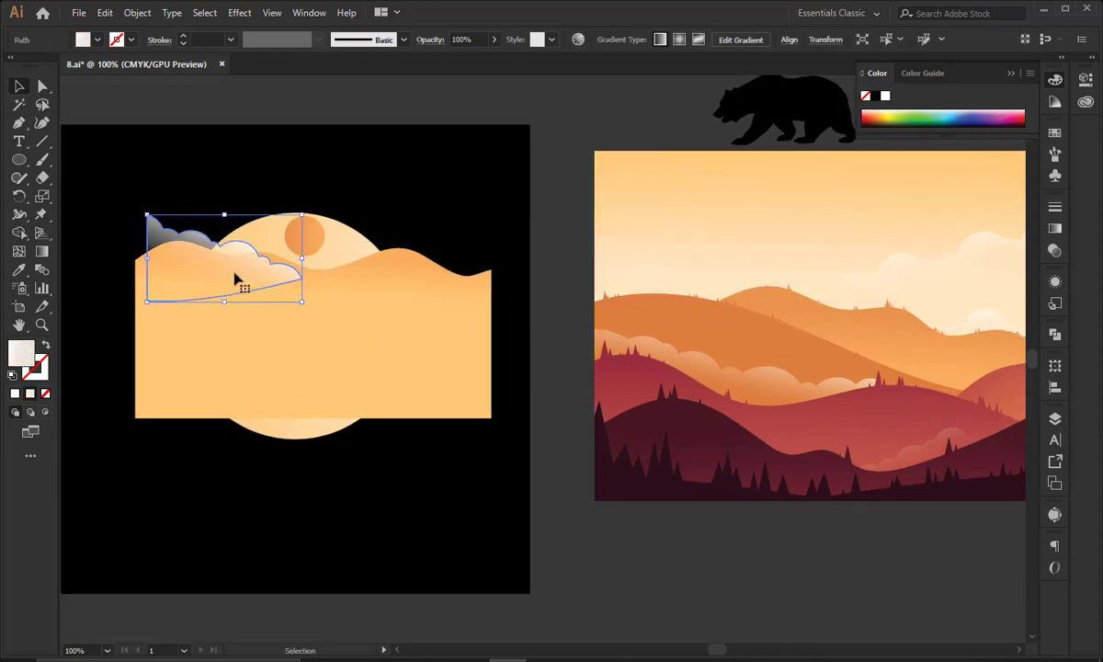
click(319, 324)
key(ctrl+x)
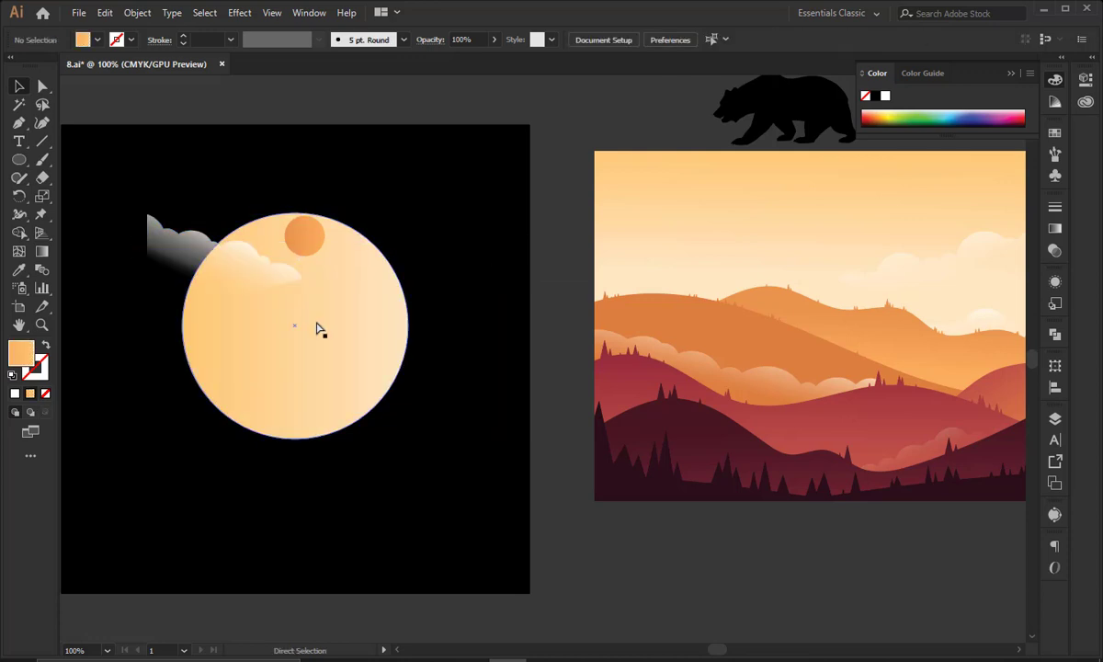
key(ctrl+f)
click(268, 152)
drag(188, 246, 186, 244)
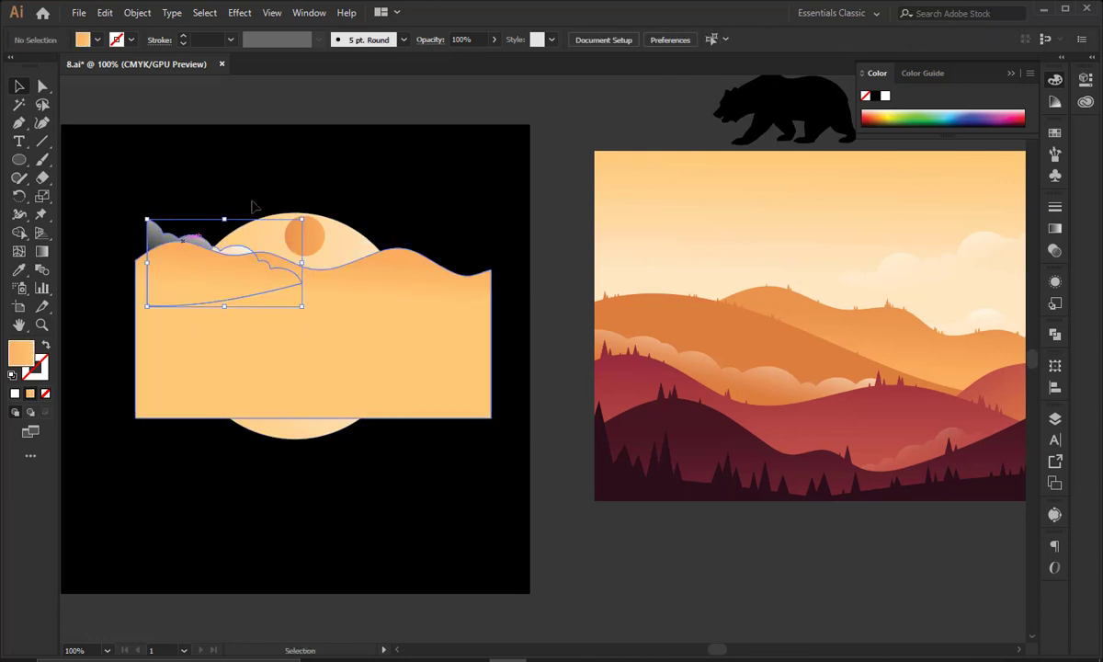
click(443, 229)
Move the landscape's right cloud to the right side of the large circle, positioned behind the hill
click(985, 264)
drag(985, 264, 379, 270)
key(ctrl+x)
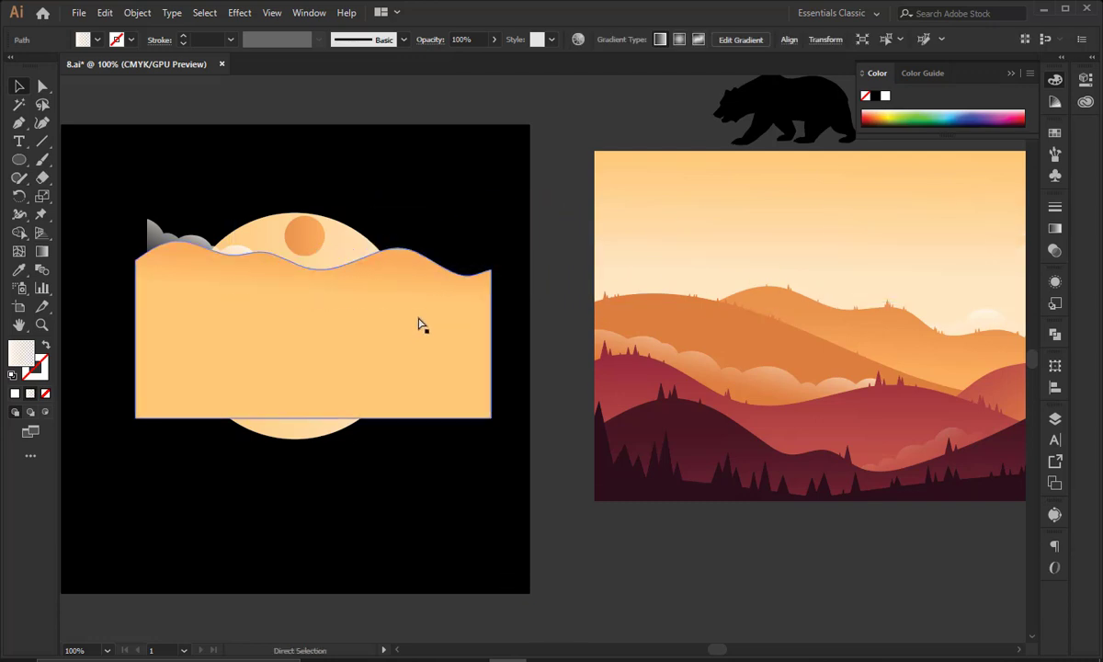
click(417, 317)
key(ctrl+b)
click(429, 170)
drag(415, 198, 453, 278)
click(520, 230)
click(478, 218)
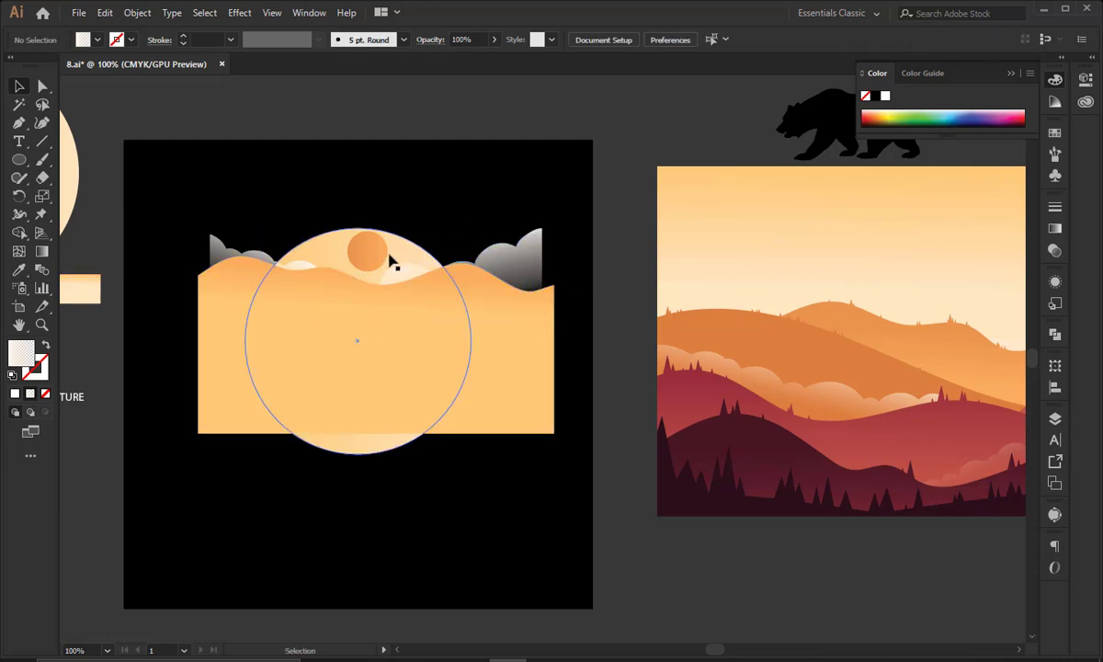
Nudge the small sun closer to the large circle's vertical centreline
drag(373, 254, 369, 251)
click(473, 194)
drag(512, 199, 501, 174)
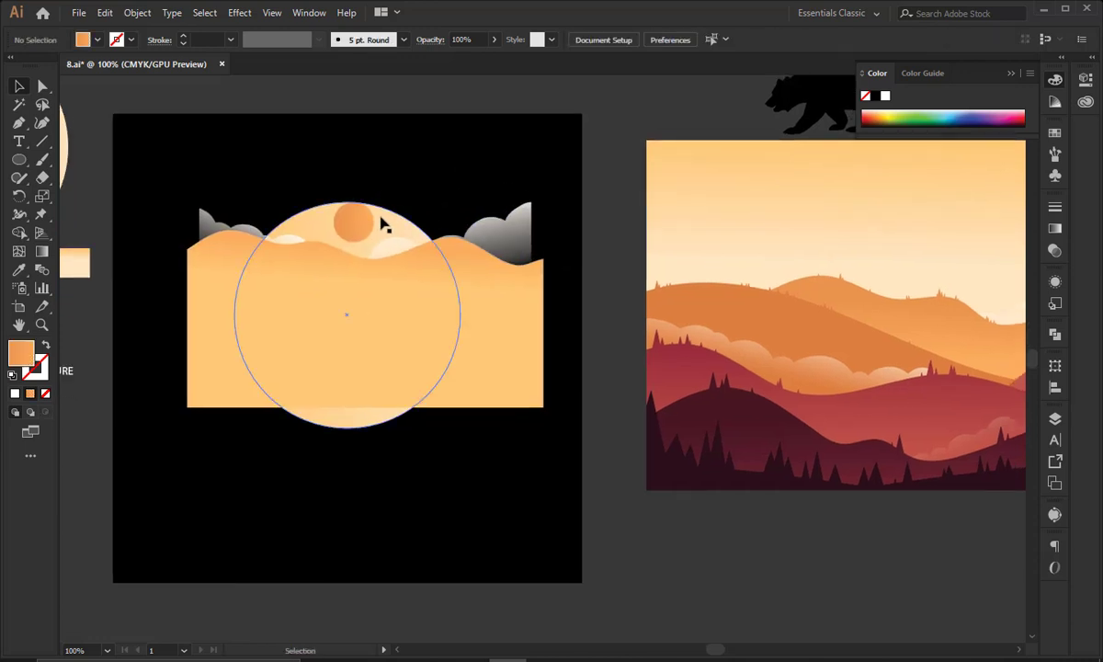
click(359, 222)
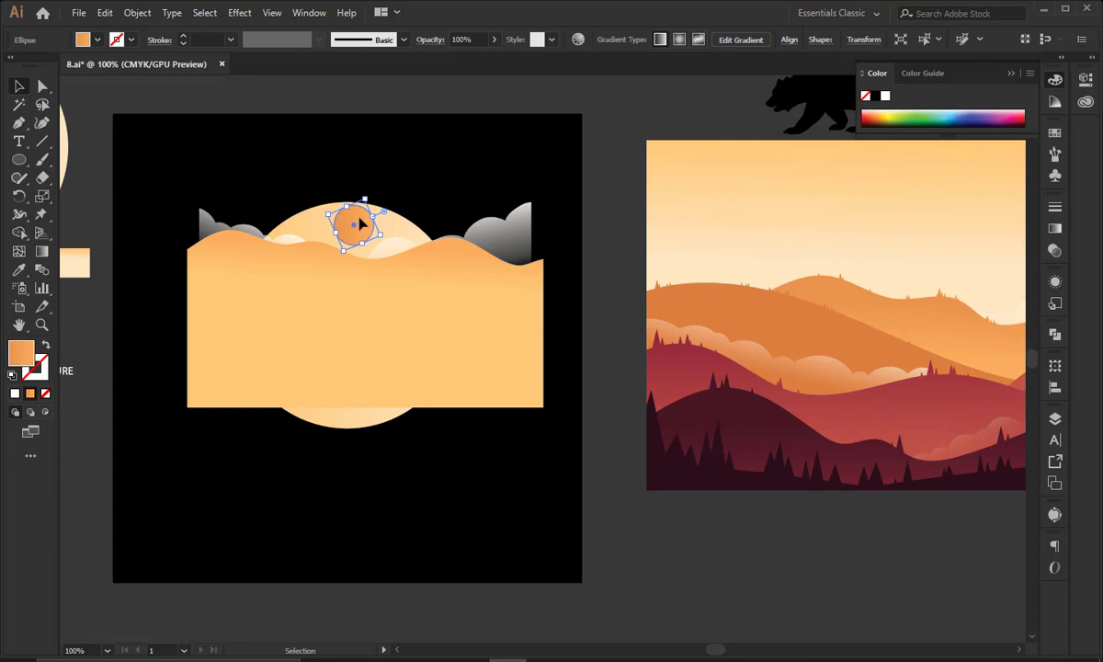
Move the light orange treed ridge onto the badge, scale it to the first hill's width, and place it in front of that hill
drag(911, 340, 381, 309)
drag(621, 355, 543, 355)
drag(97, 357, 188, 356)
key(a)
key(ctrl+x)
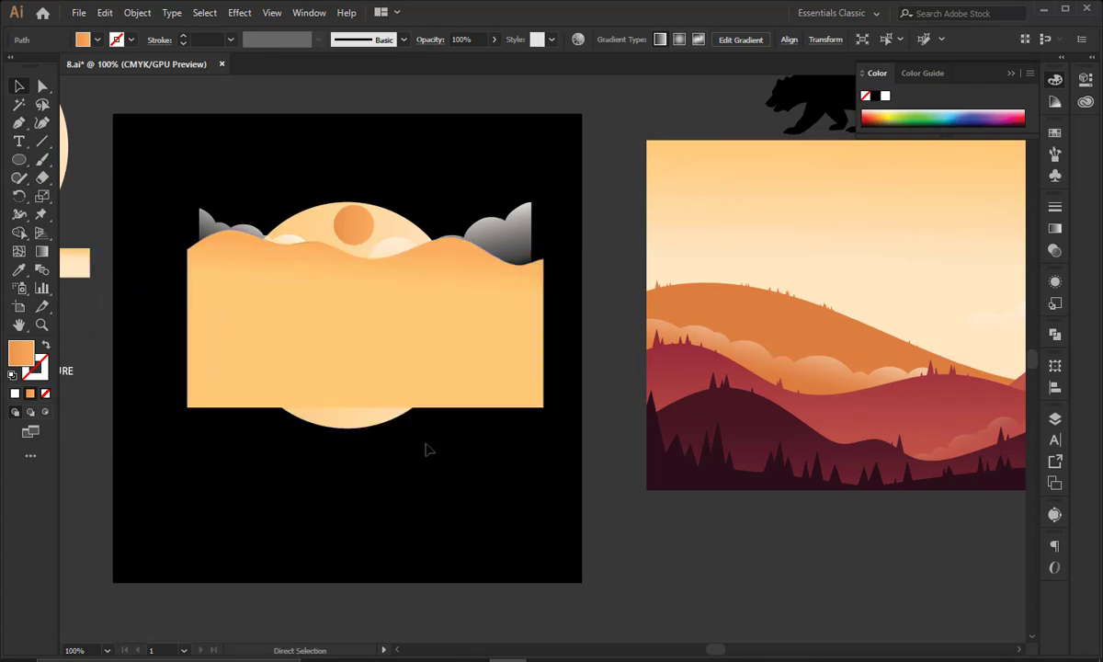
key(ctrl+f)
mouse_move(386, 379)
mouse_down()
mouse_move(386, 358)
mouse_move(388, 373)
mouse_up()
click(528, 482)
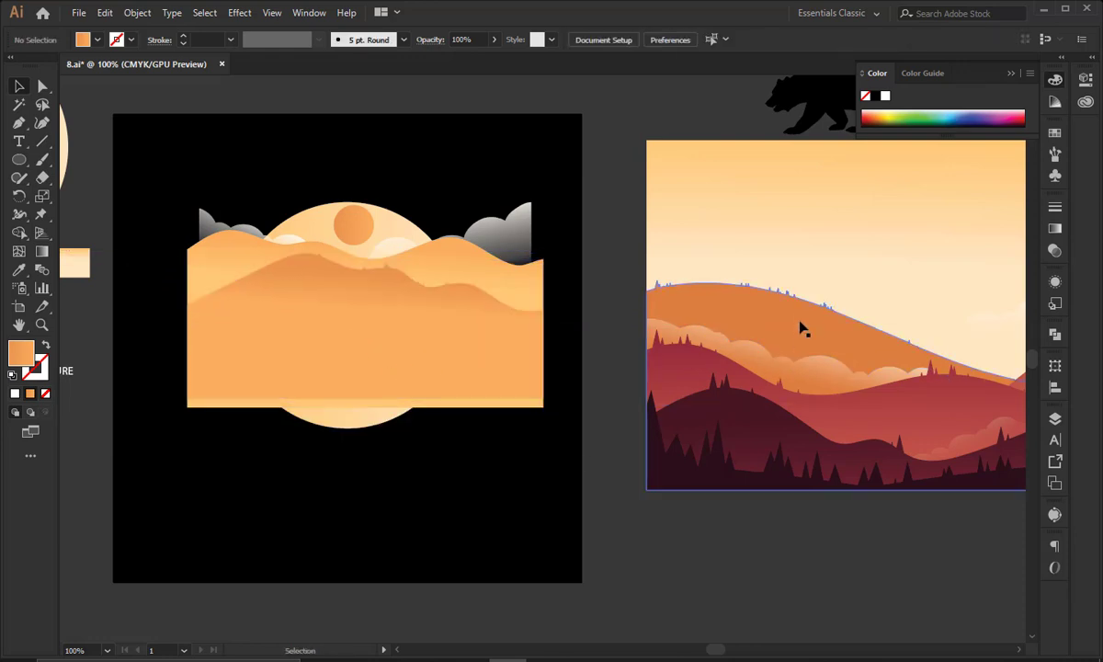
click(738, 340)
scroll(722, 339, right, 3)
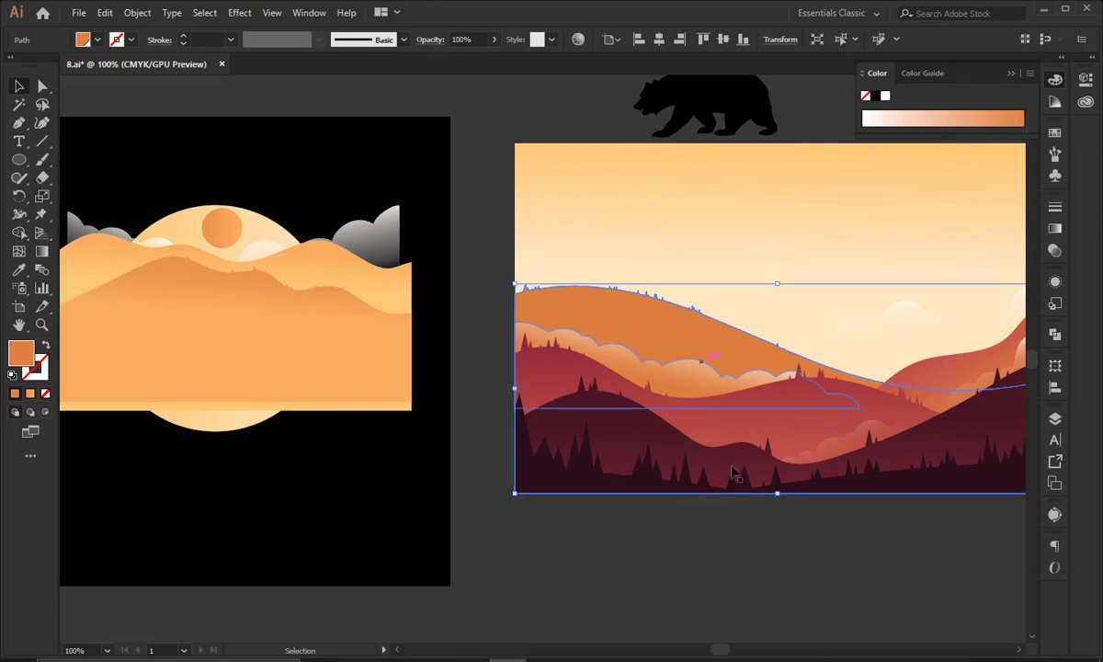
drag(735, 515, 607, 303)
key(ctrl+x)
key(ctrl+z)
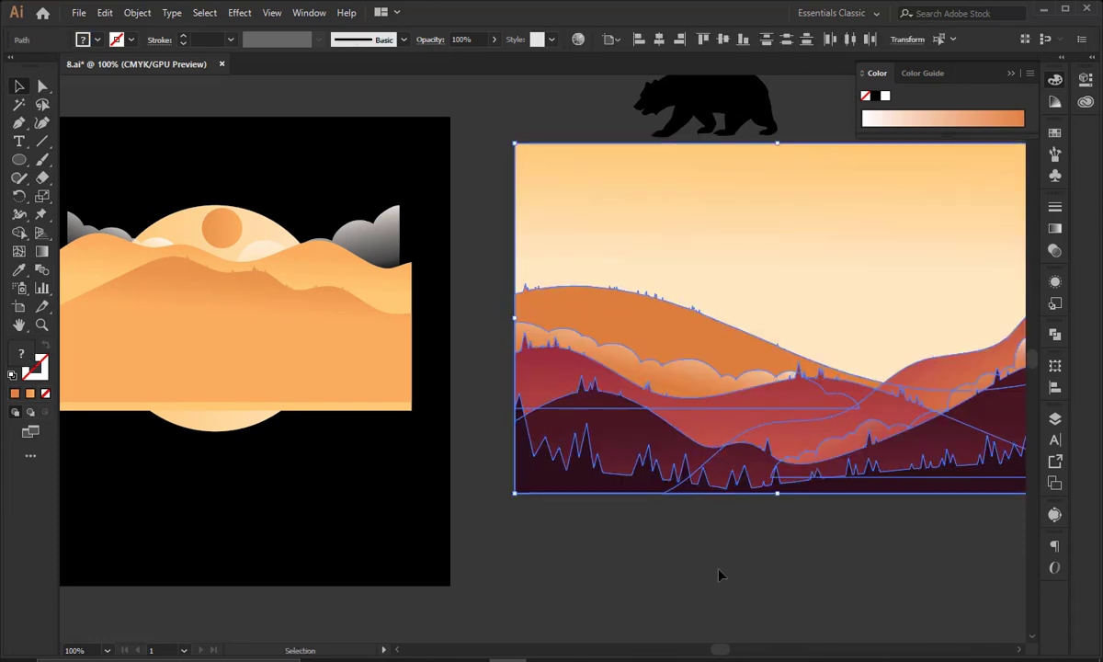
click(718, 574)
Move the dark orange hill in front of the lighter ridges and scale it to roughly their width
drag(644, 502, 816, 492)
drag(773, 333, 359, 327)
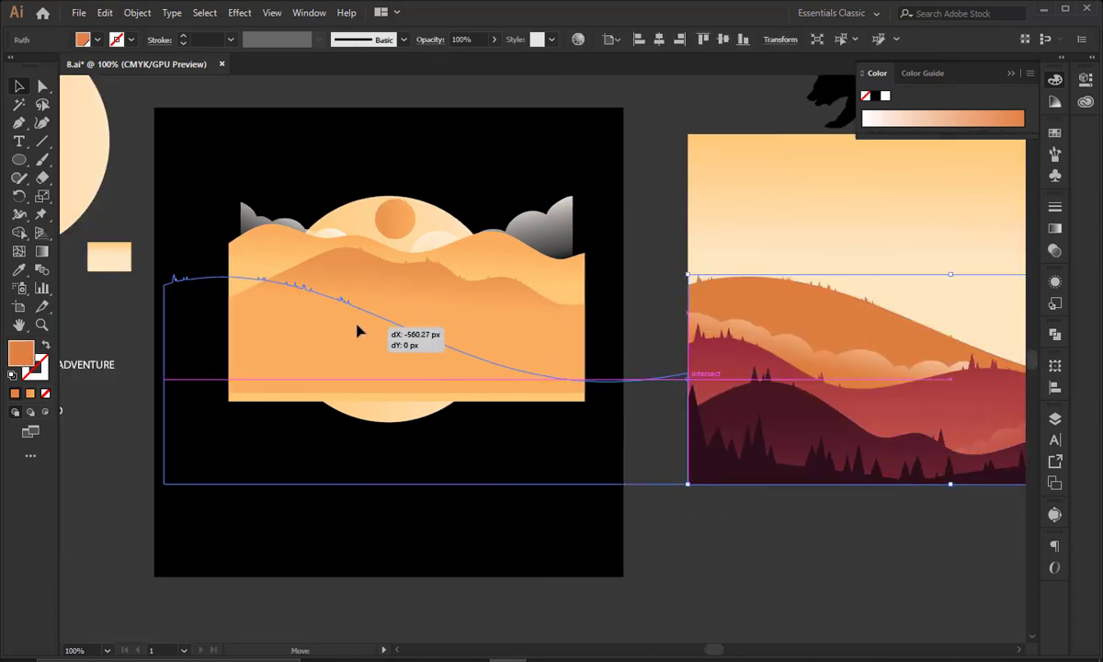
drag(685, 379, 607, 379)
drag(562, 455, 488, 399)
click(597, 448)
drag(690, 406, 539, 401)
Move a cloud from the landscape onto the right of the badge, behind the dark orange hill, and enlarge it
drag(965, 306, 875, 335)
drag(1003, 316, 508, 363)
click(445, 396)
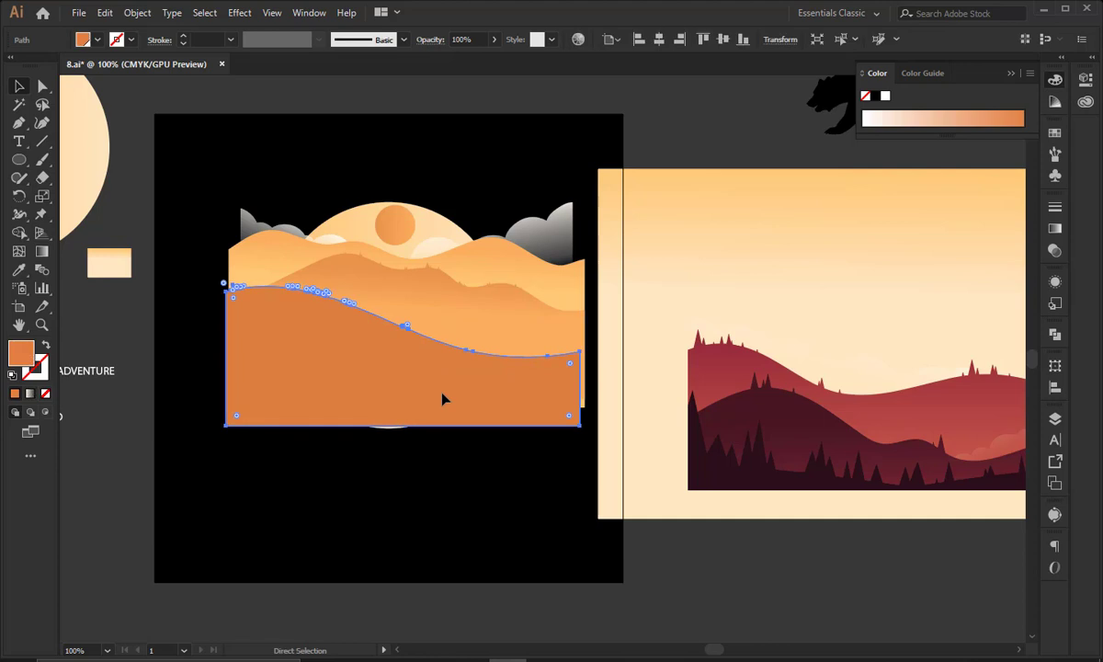
key(ctrl+b)
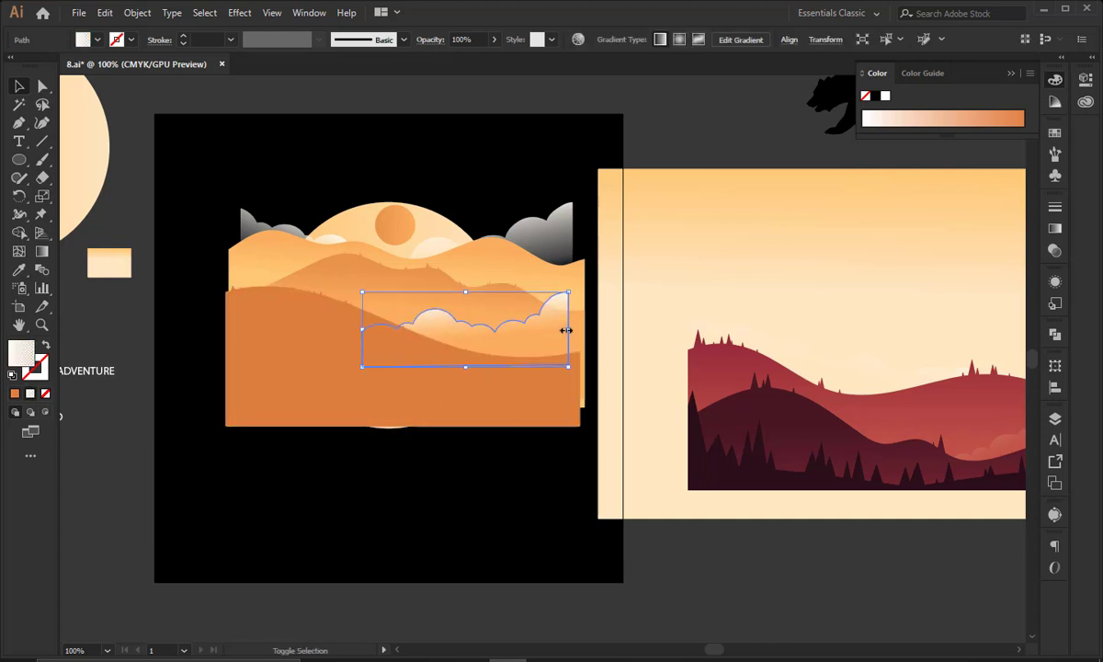
drag(568, 329, 607, 343)
click(609, 354)
Stretch the dark orange hill to about 383 px wide to meet the other hills' edge, and shift the cloud slightly left
drag(508, 451, 588, 470)
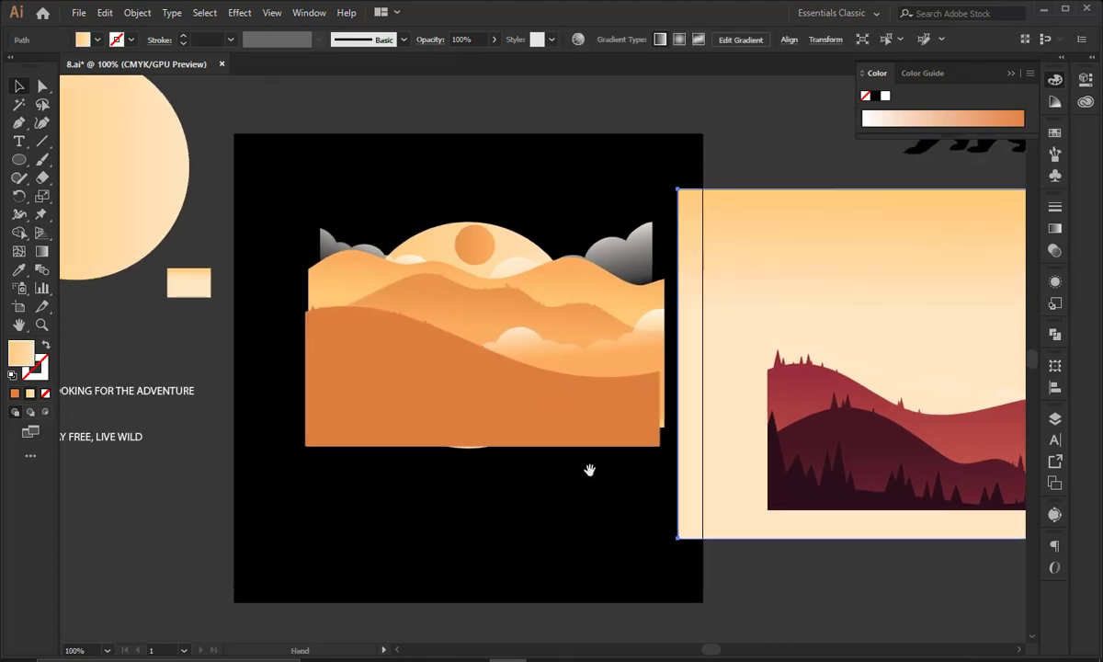
click(610, 456)
click(649, 412)
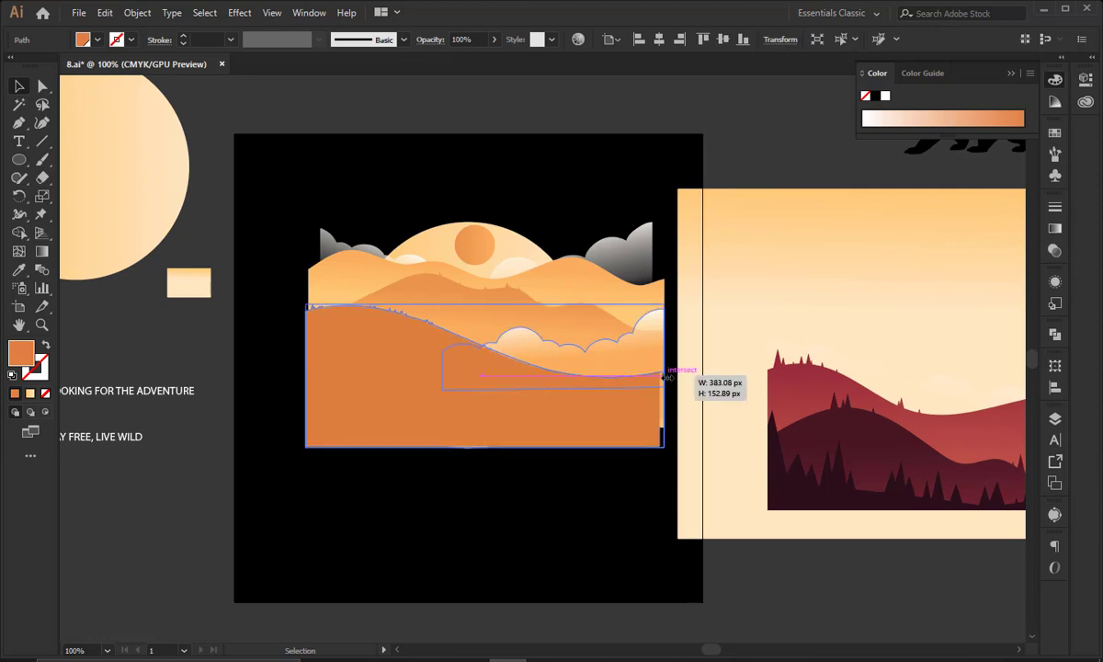
click(532, 353)
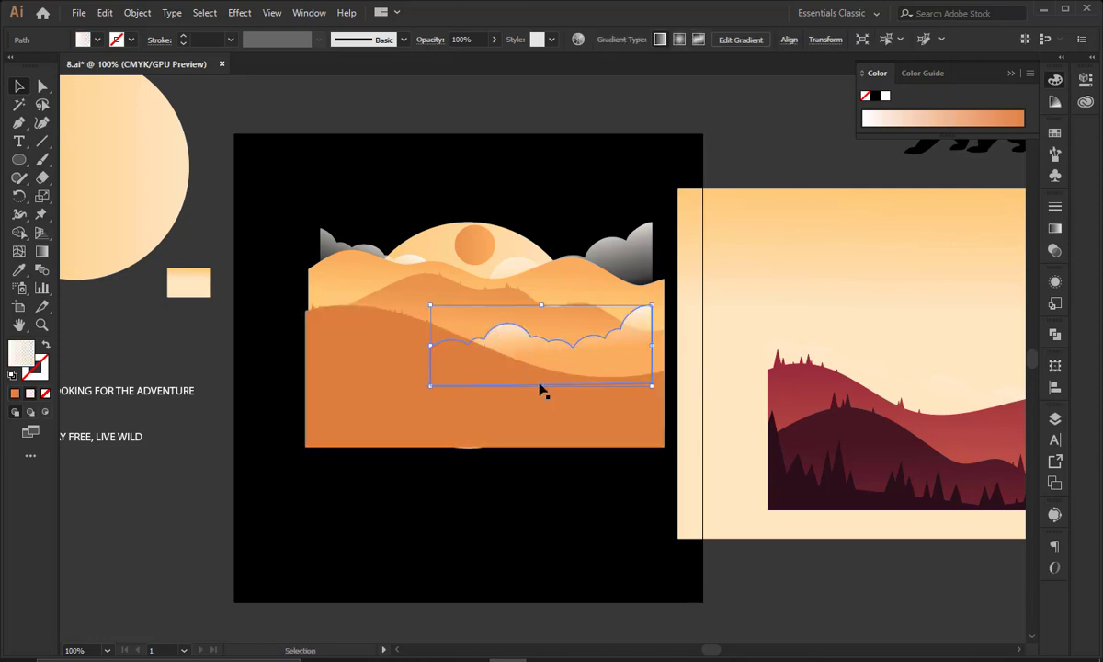
click(646, 529)
Move the red treed hill in front of the dark orange hill and scale it to the same width
click(960, 428)
drag(980, 431, 458, 367)
drag(777, 365, 665, 365)
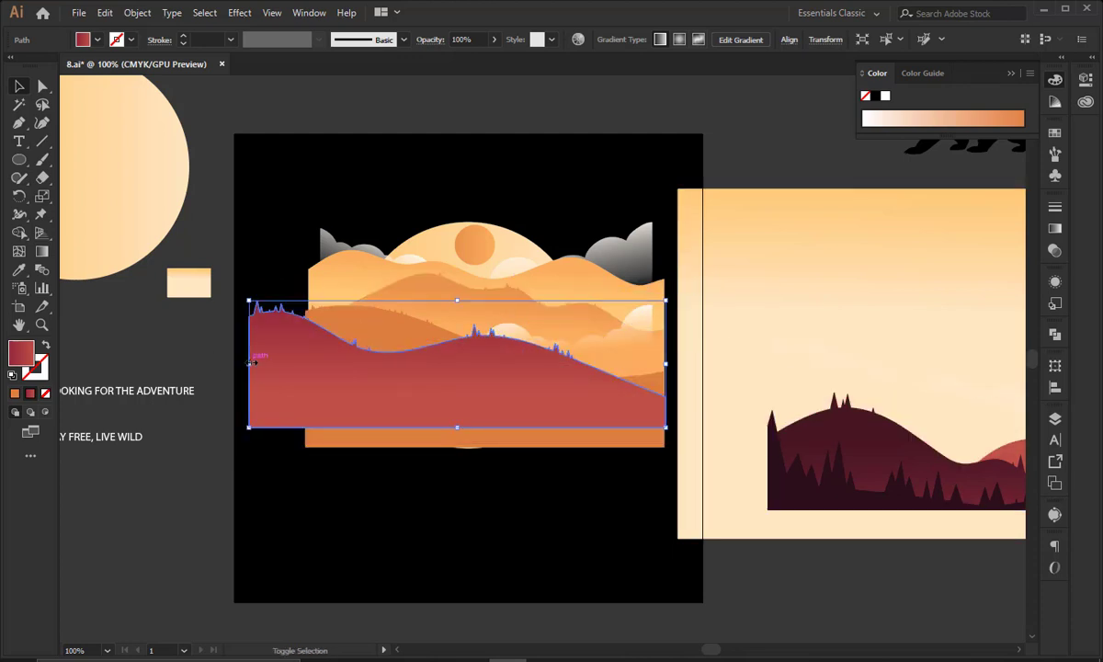
drag(249, 364, 305, 364)
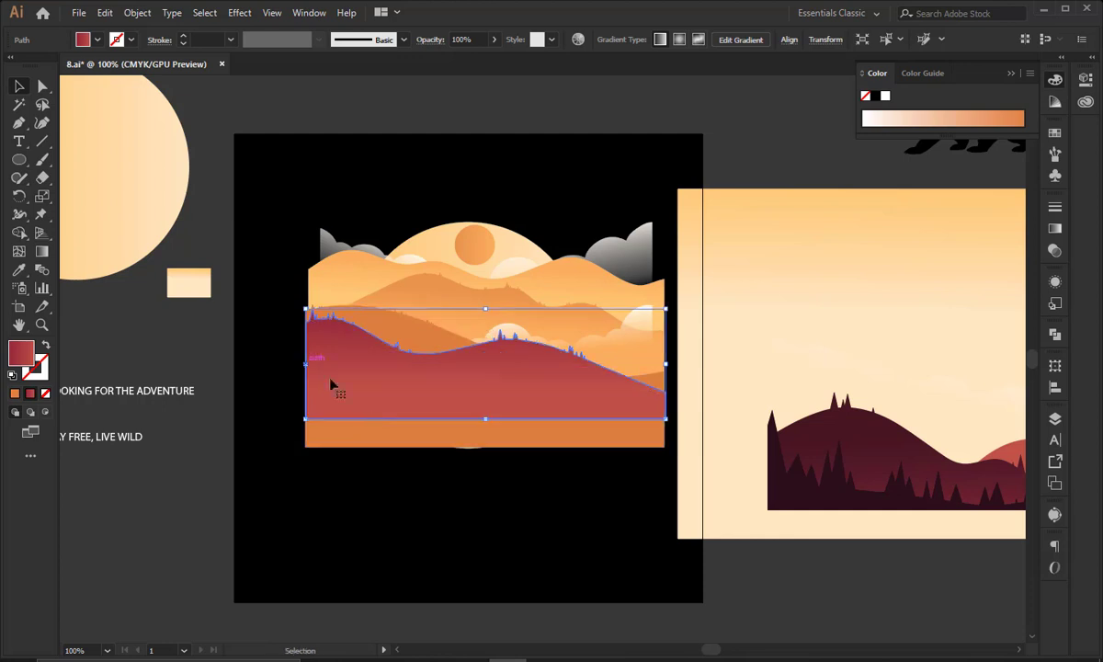
click(440, 507)
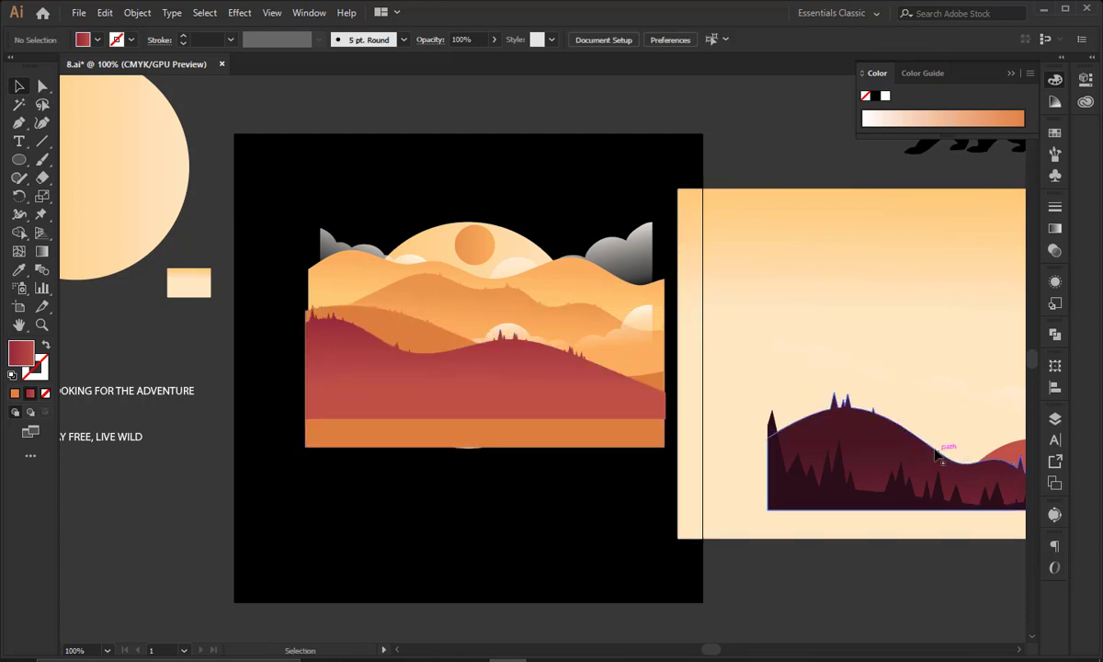
Move the dark maroon hill onto the lower part of the badge and scale it down over the red hill
drag(855, 428, 606, 394)
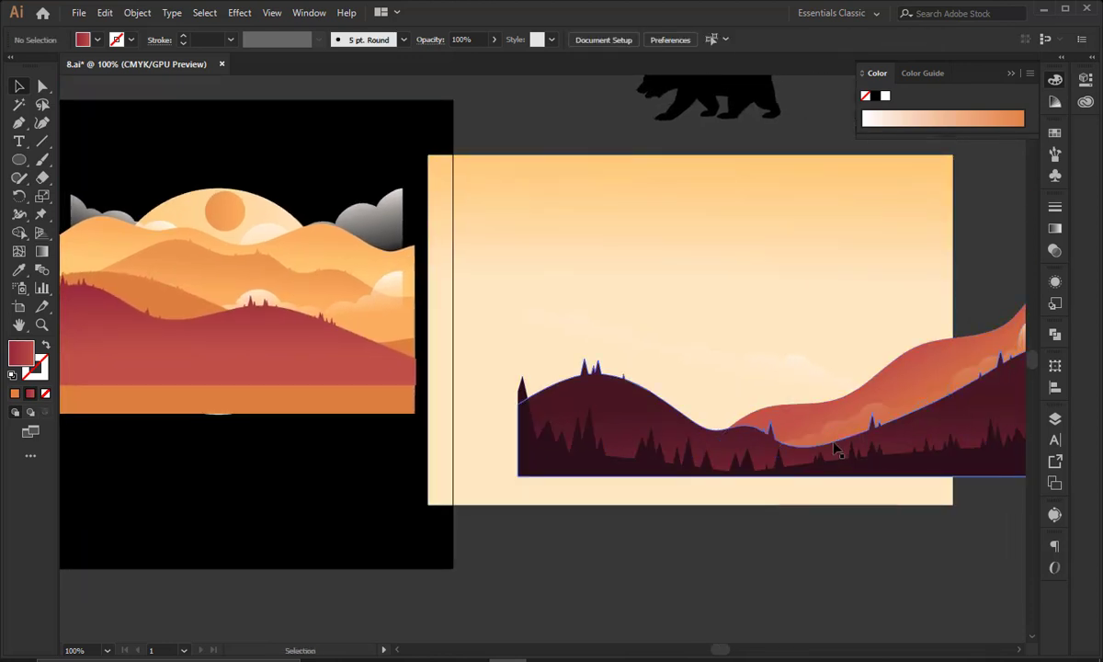
drag(929, 442, 583, 371)
drag(714, 369, 545, 403)
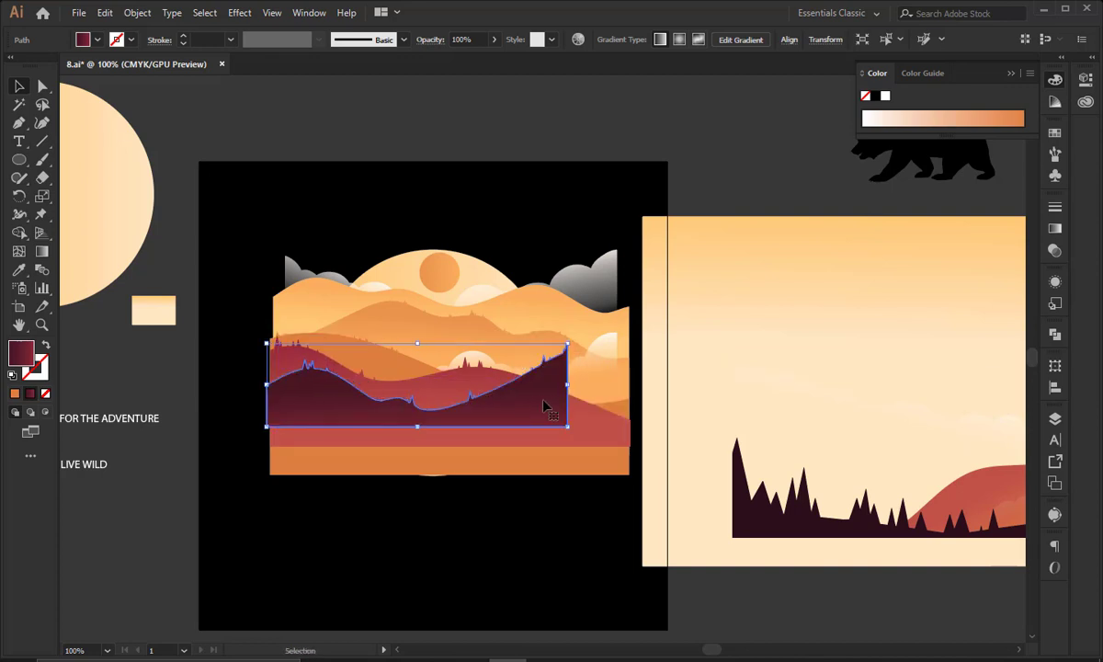
Move the darkest tree line onto the maroon hill and scale it down to fit within that hill's base
drag(774, 528, 351, 421)
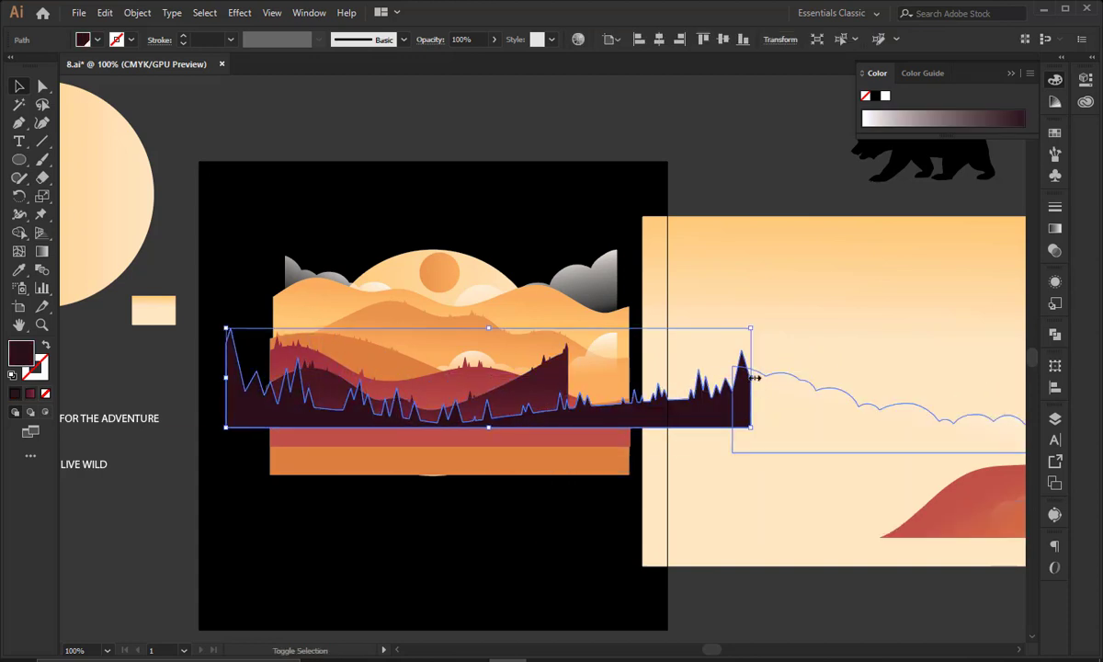
drag(750, 377, 497, 416)
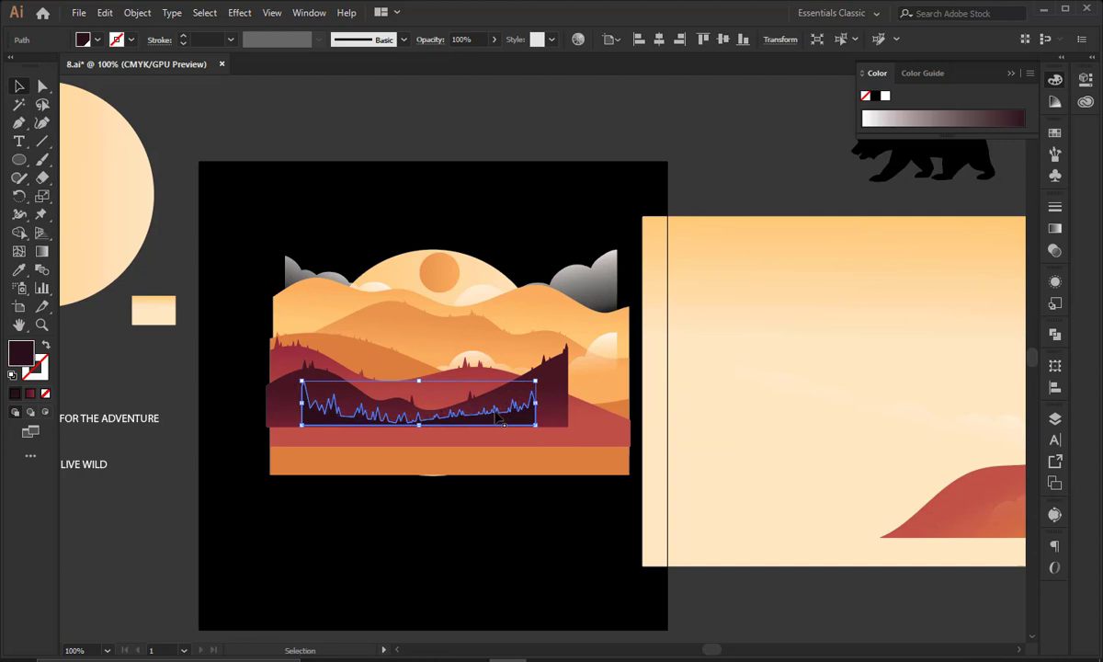
click(516, 525)
drag(613, 500, 495, 292)
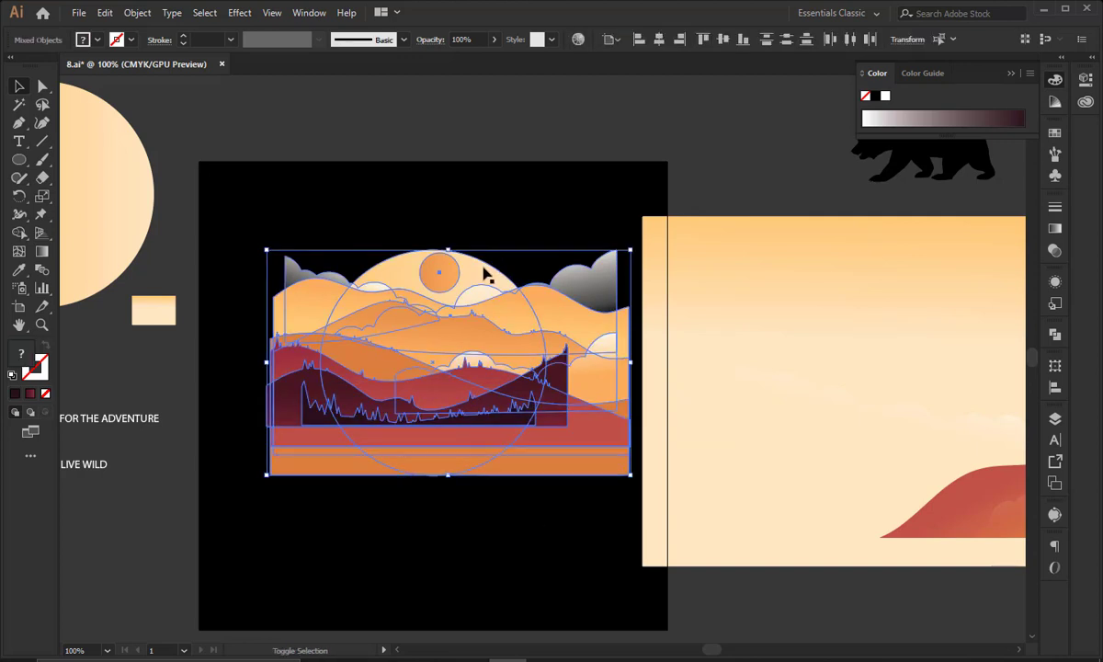
key(a)
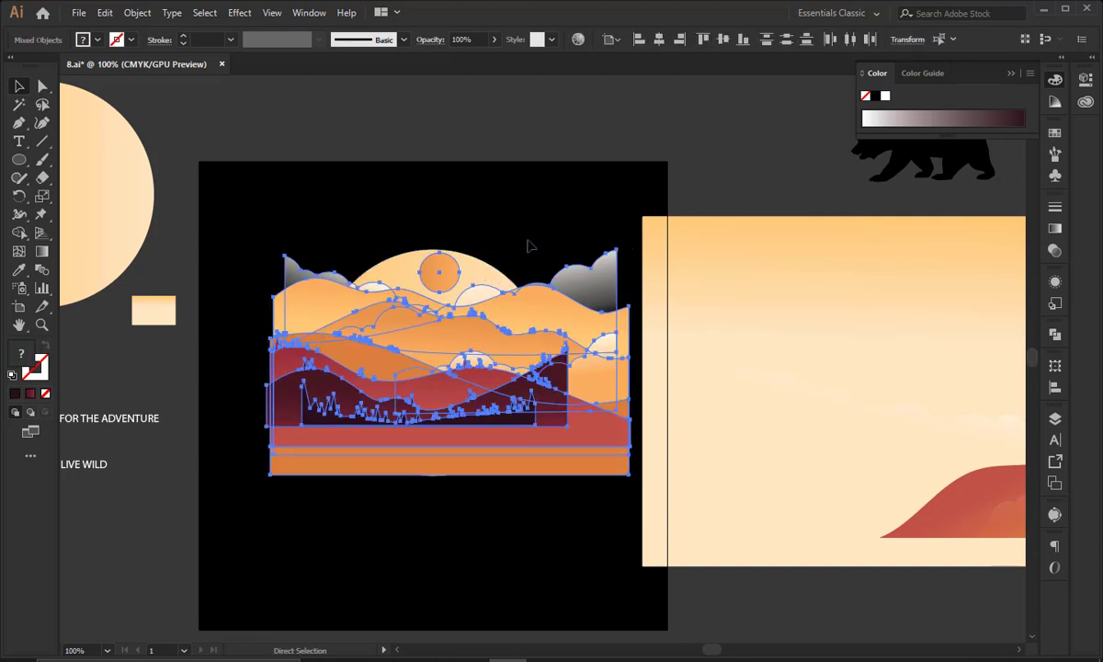
key(Delete)
key(ctrl+z)
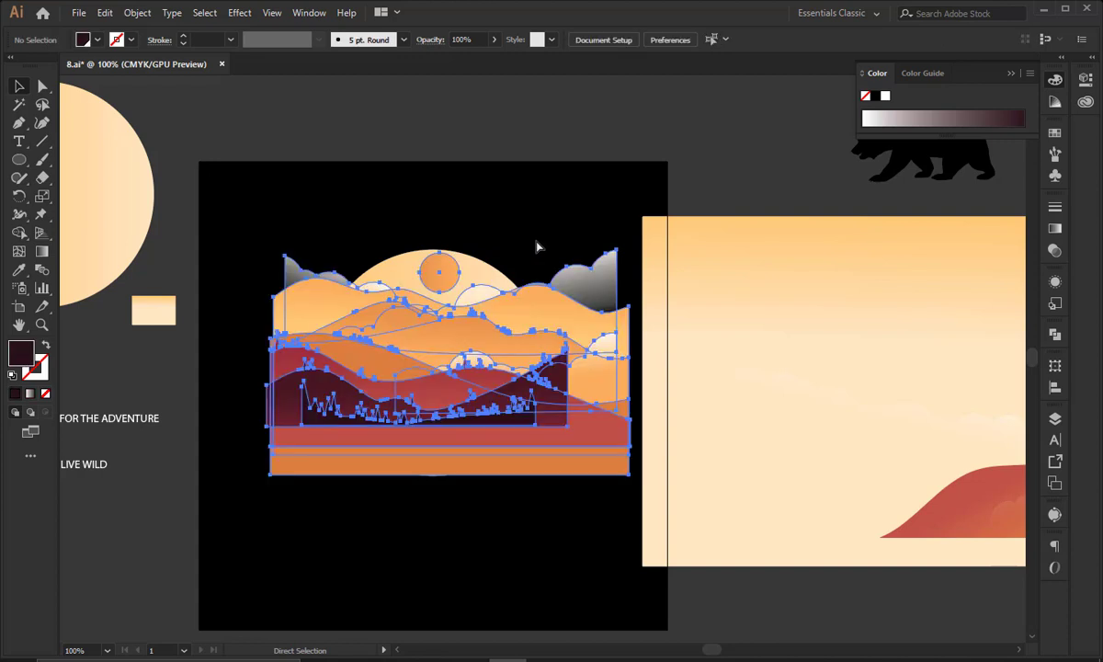
key(v)
click(545, 188)
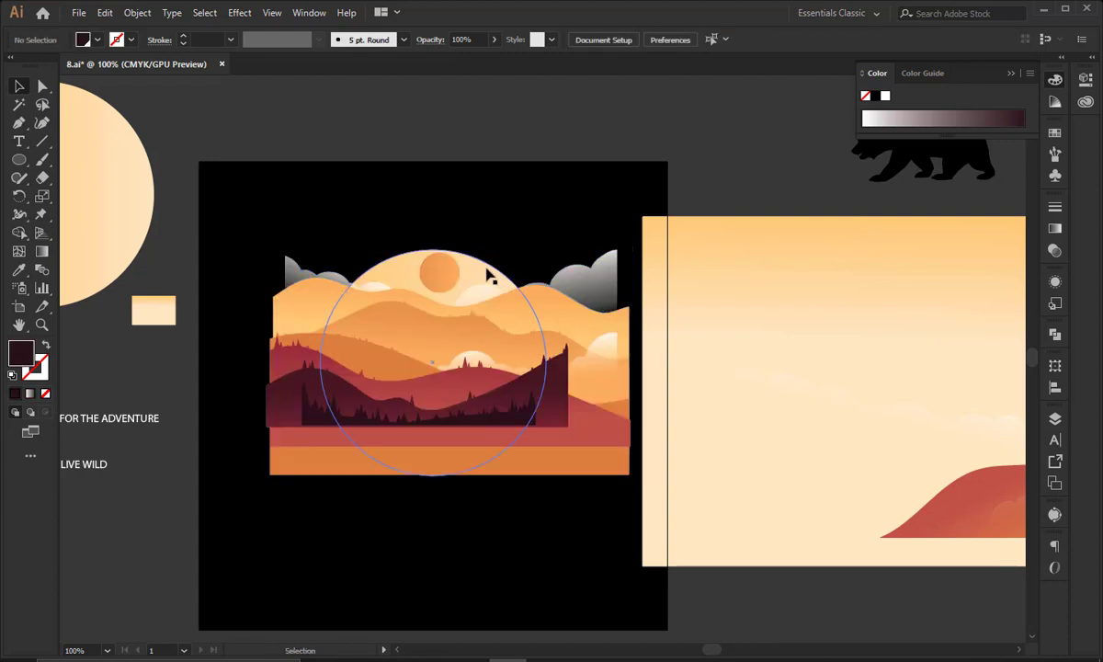
Group the sun, clouds, hills and trees without the large circle, and enlarge the group from its centre to overfill the circle
click(488, 274)
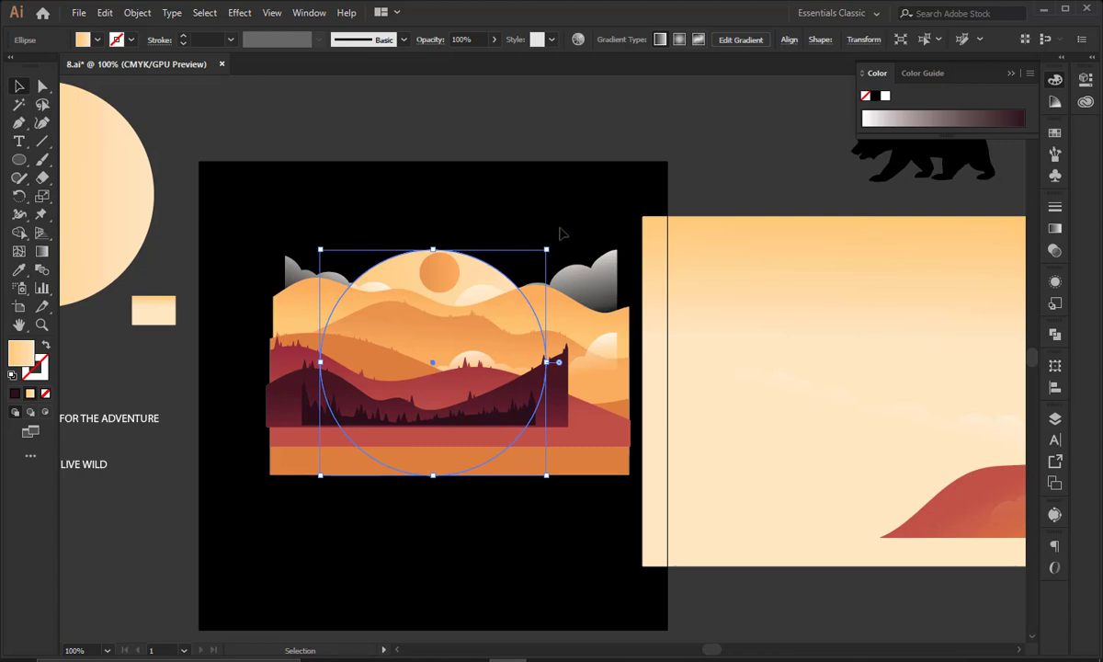
click(531, 465)
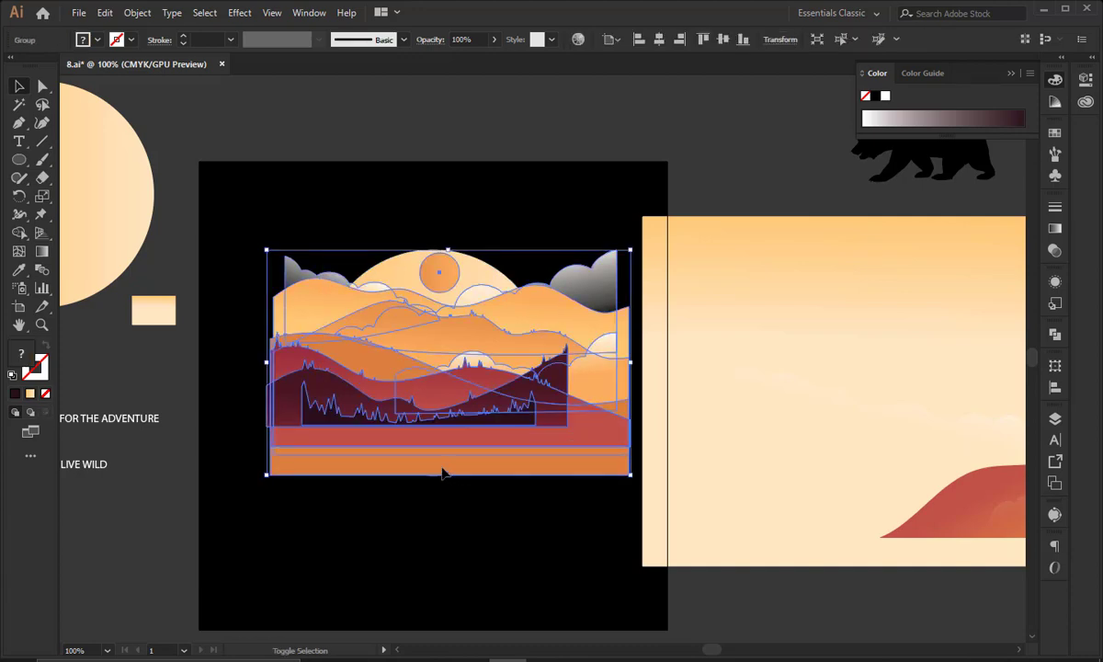
drag(448, 478, 457, 539)
click(489, 250)
Cut the large peach circle from behind the landscape group and paste it in place in front
click(481, 277)
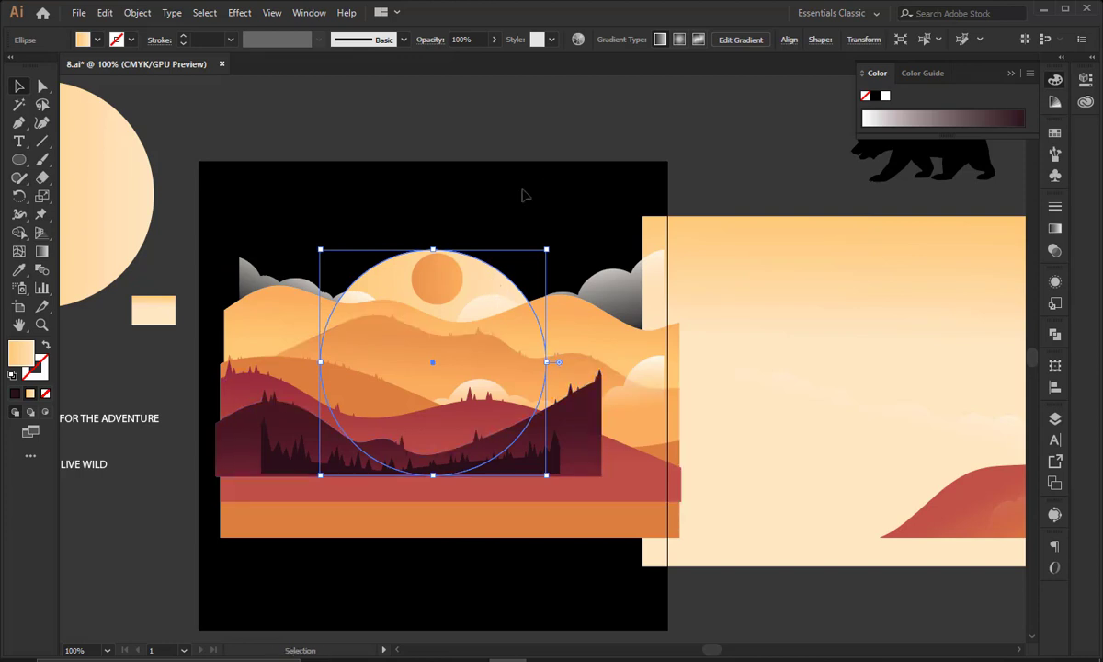
drag(335, 213, 568, 538)
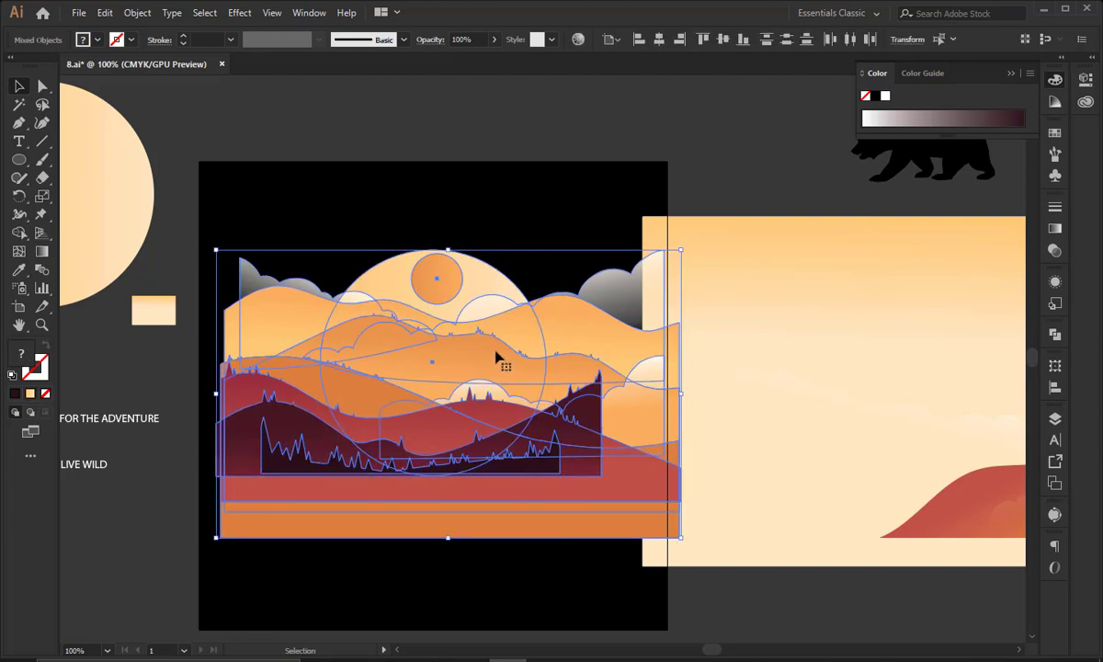
click(493, 214)
click(493, 279)
key(ctrl+x)
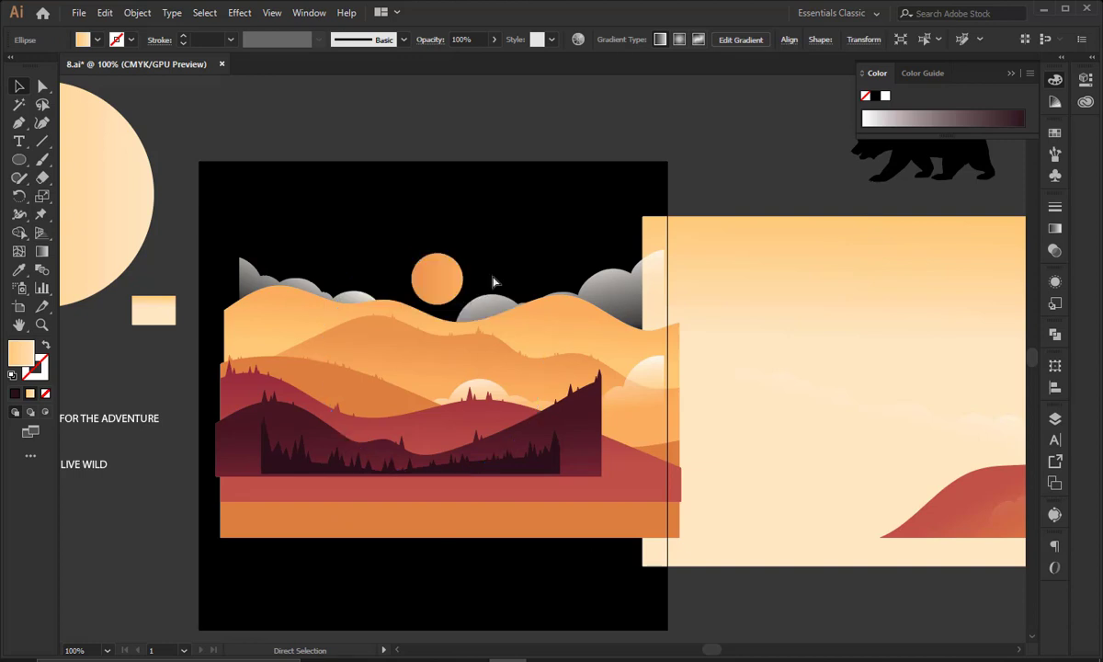
key(ctrl+f)
key(ctrl+shift+a)
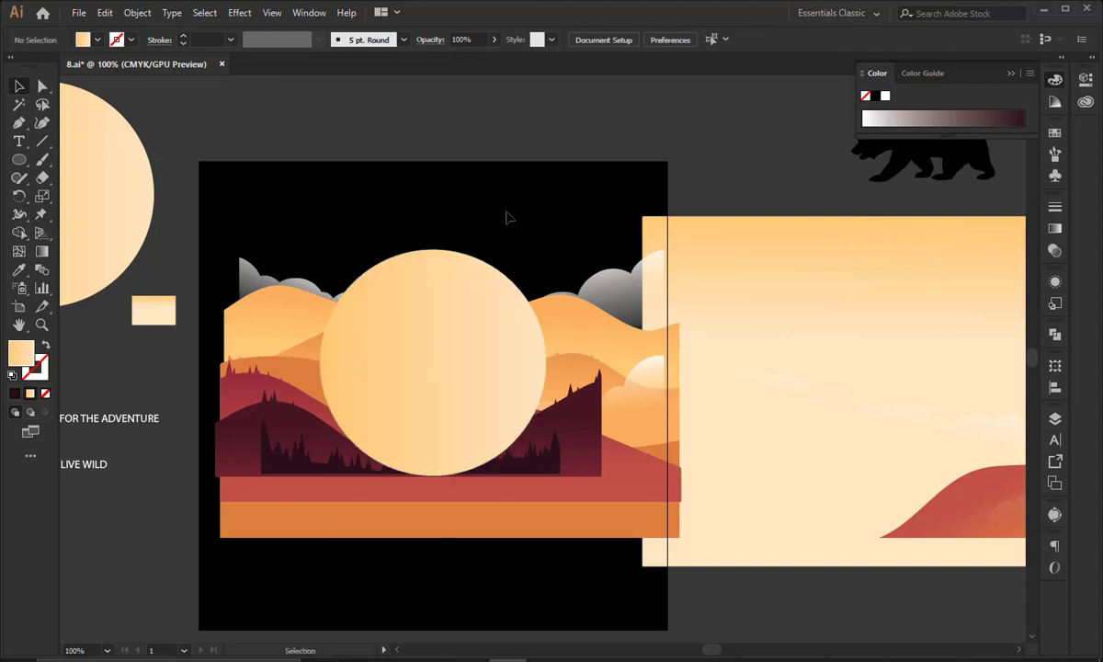
Nudge the landscape group down slightly so the dark tree line's base reaches the circle's bottom edge
key(ctrl+plus)
key(ctrl+plus)
key(ctrl+plus)
key(ctrl+plus)
key(space)
drag(437, 435, 596, 165)
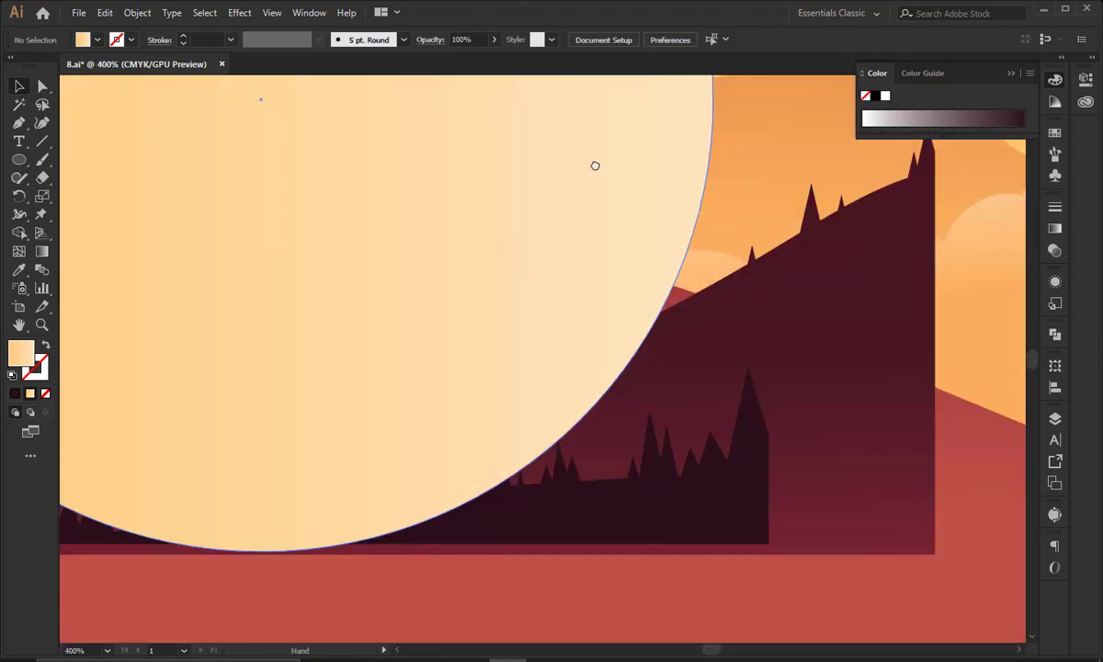
drag(442, 343, 568, 247)
click(465, 345)
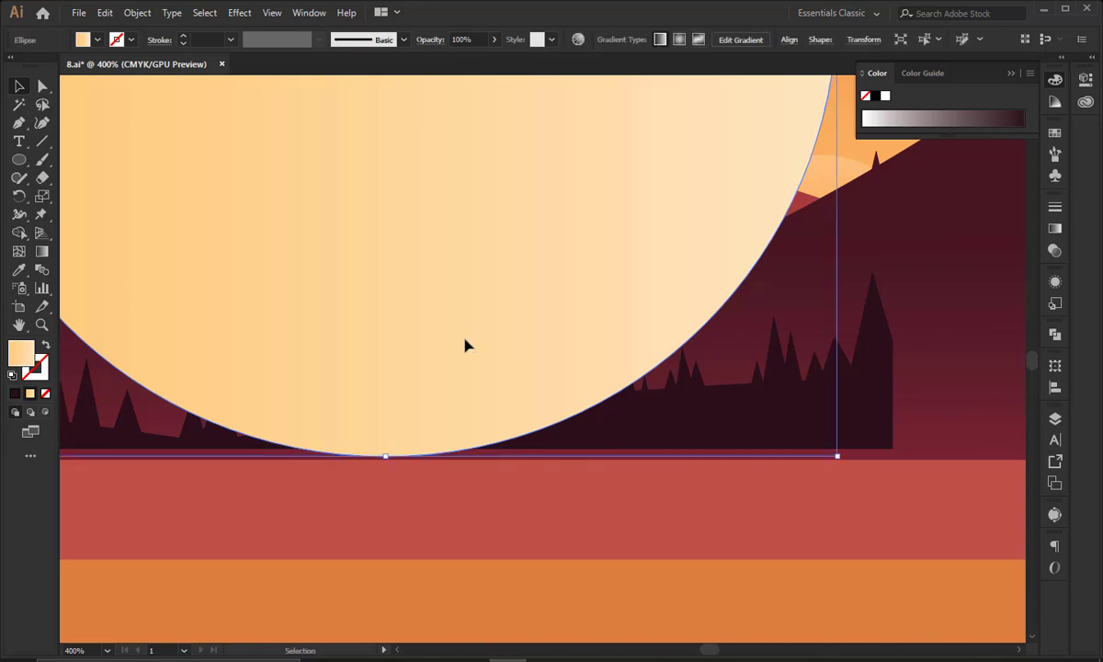
click(706, 422)
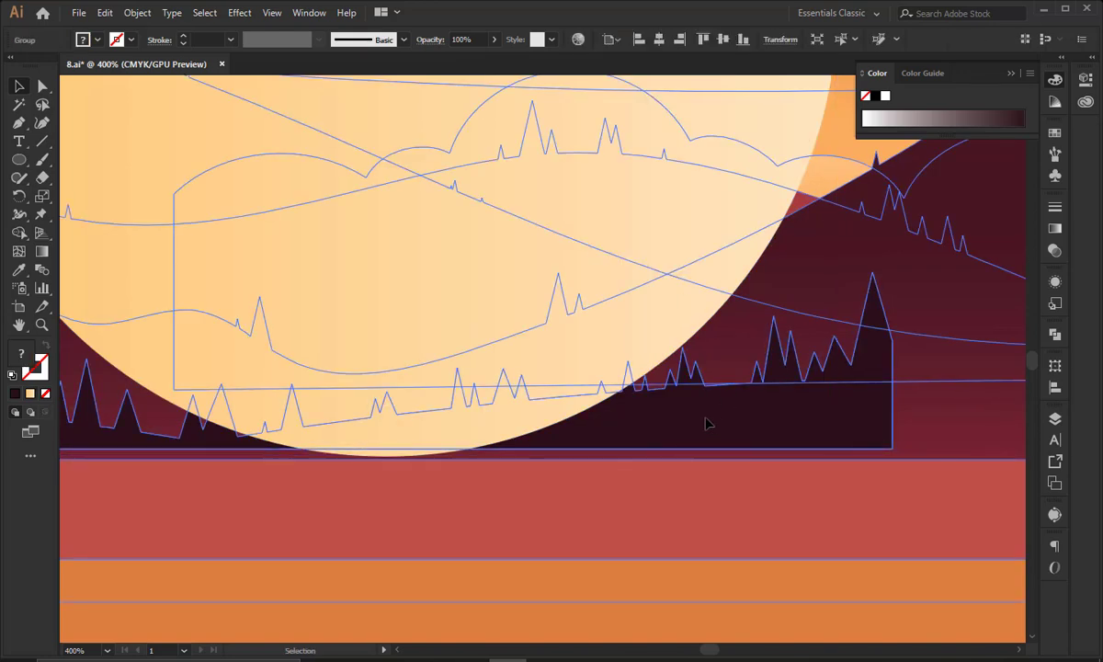
scroll(706, 423, up, 1)
key(ctrl+1)
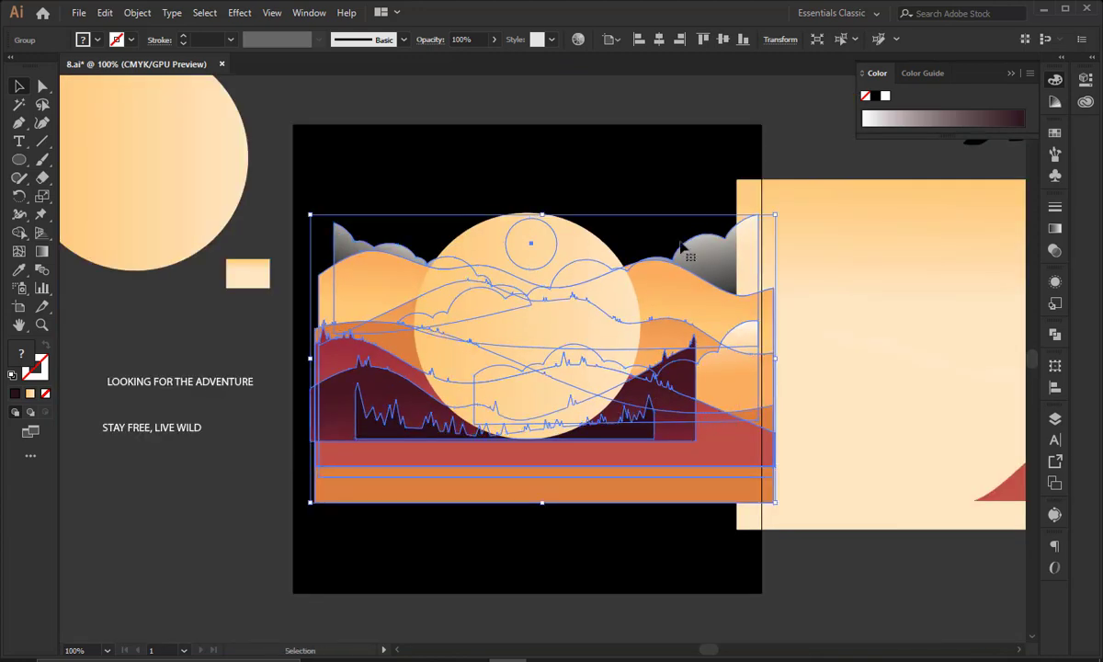
click(444, 186)
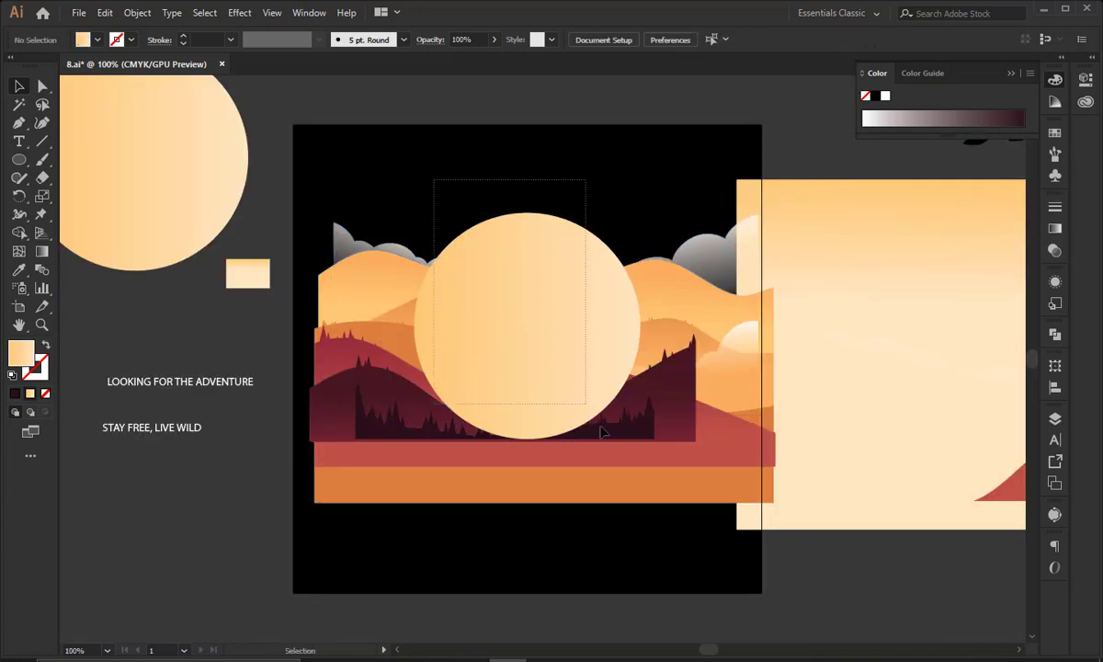
Try to clip the landscape group to the peach circle with a clipping mask
drag(601, 426, 544, 347)
right_click(524, 308)
click(588, 423)
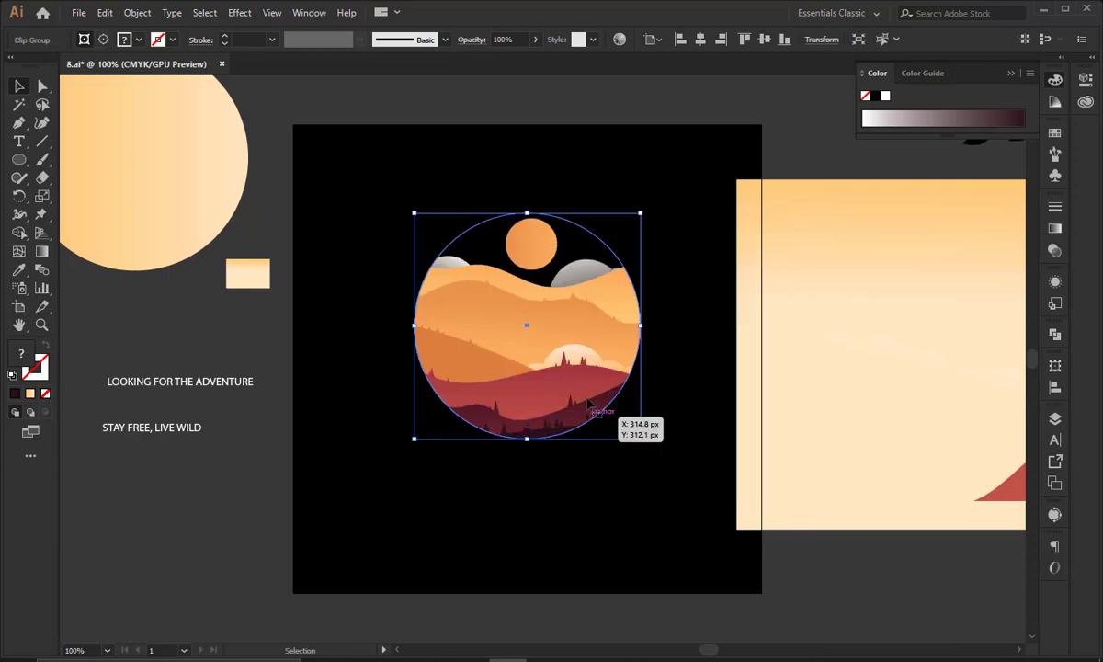
click(588, 178)
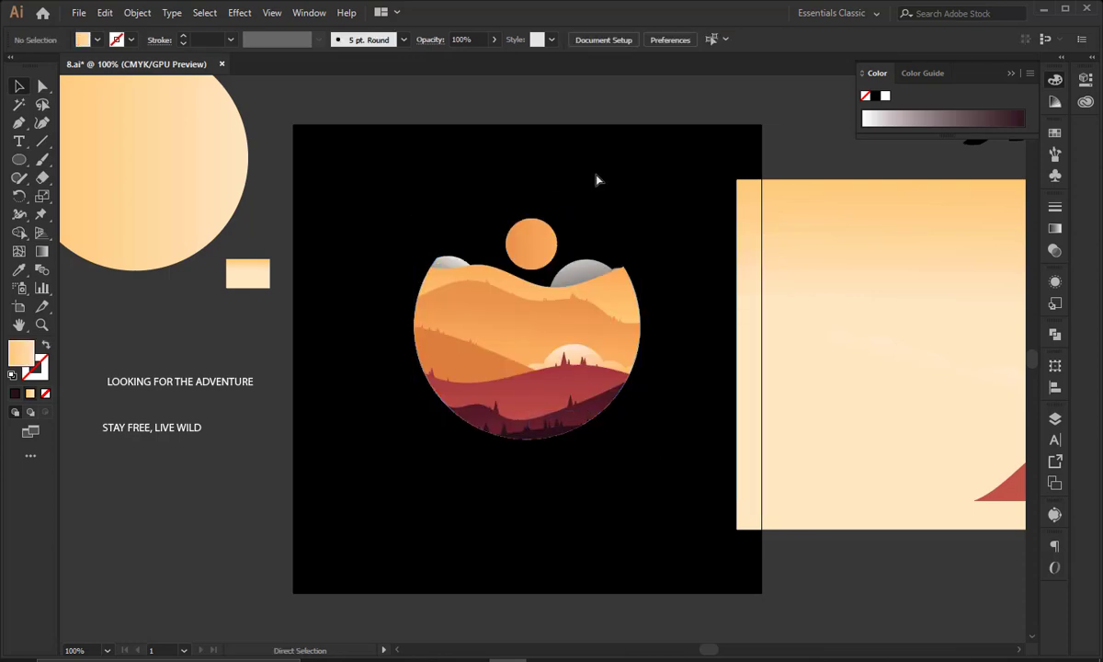
key(ctrl+z)
Clip the landscape group to the peach circle with a clipping mask, and paste a copy of the circle behind it as the sky
click(573, 249)
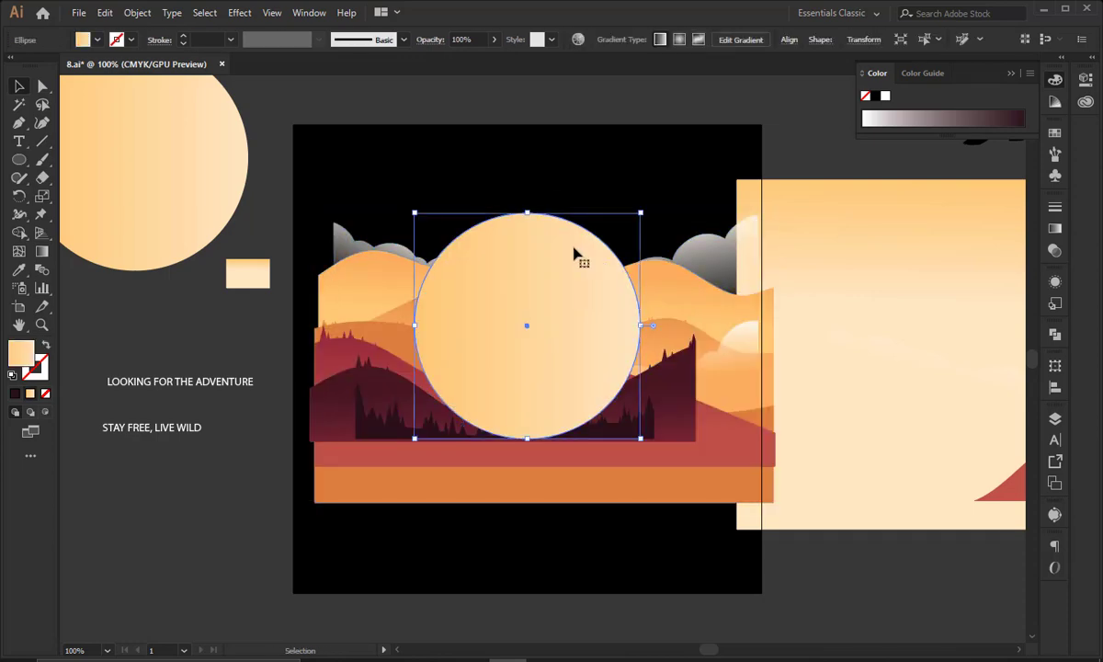
click(552, 178)
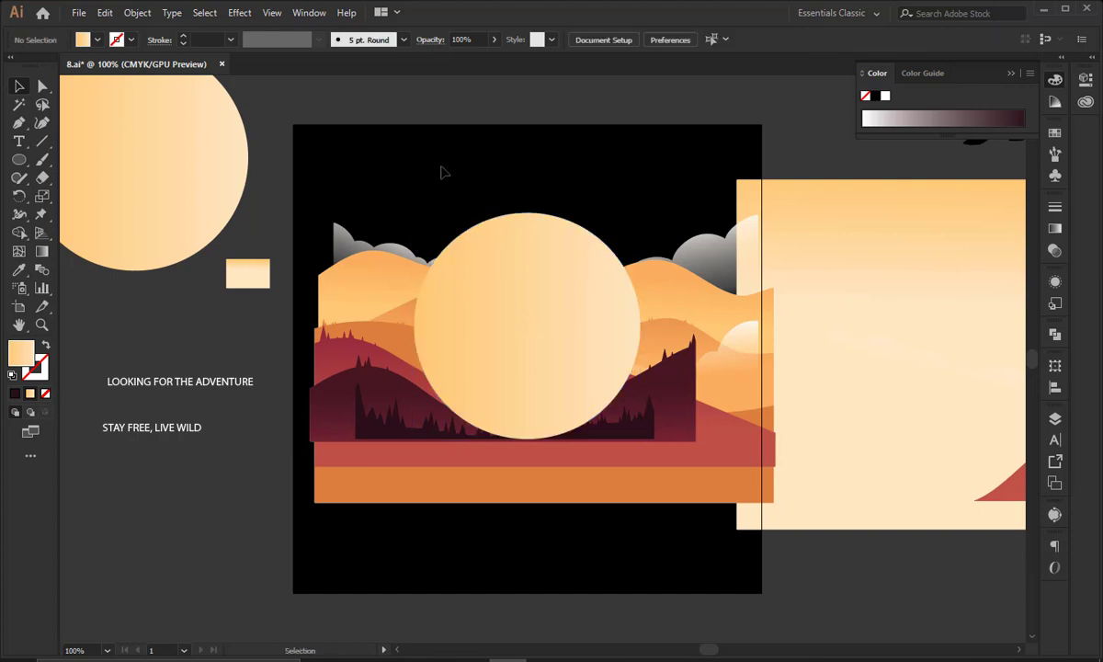
drag(508, 177, 646, 454)
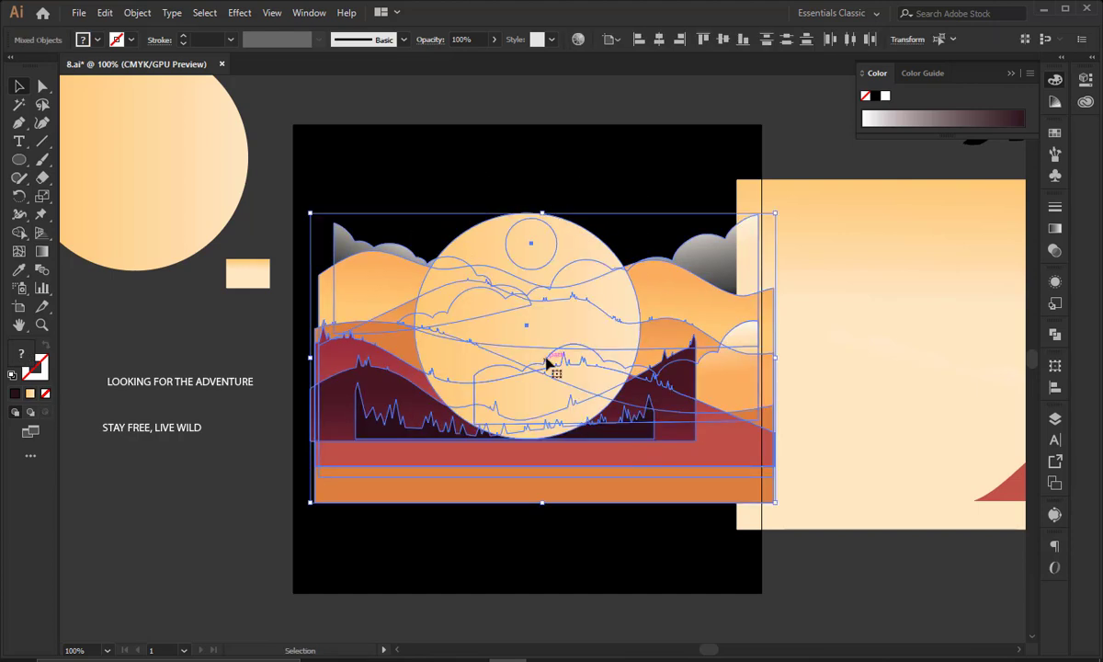
right_click(546, 364)
click(629, 468)
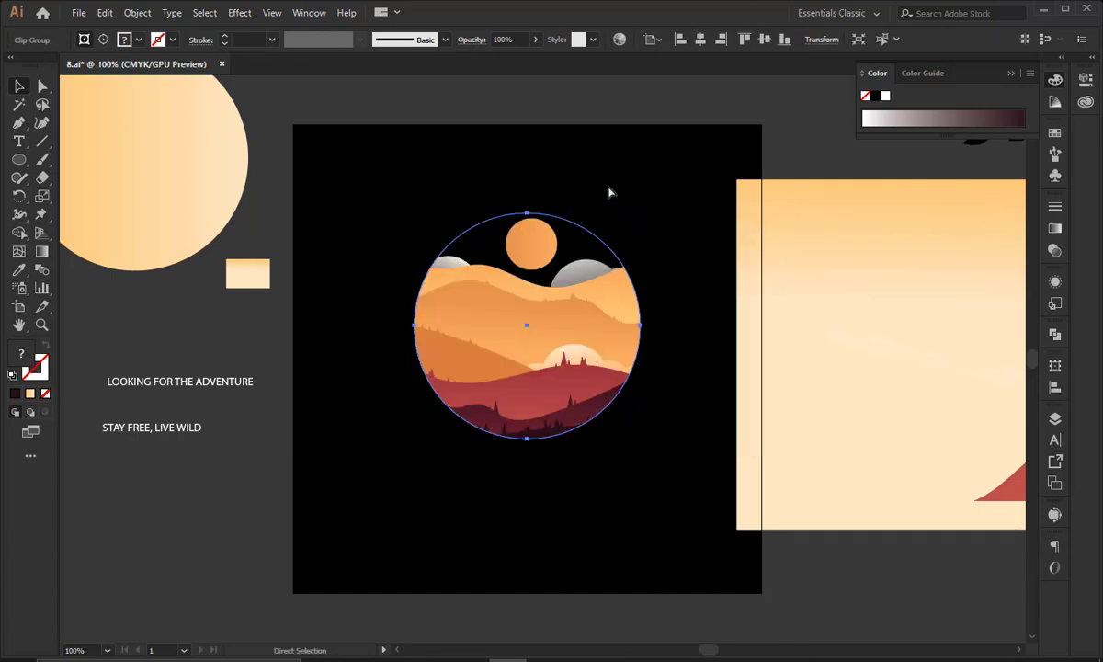
click(665, 239)
scroll(645, 300, down, 1)
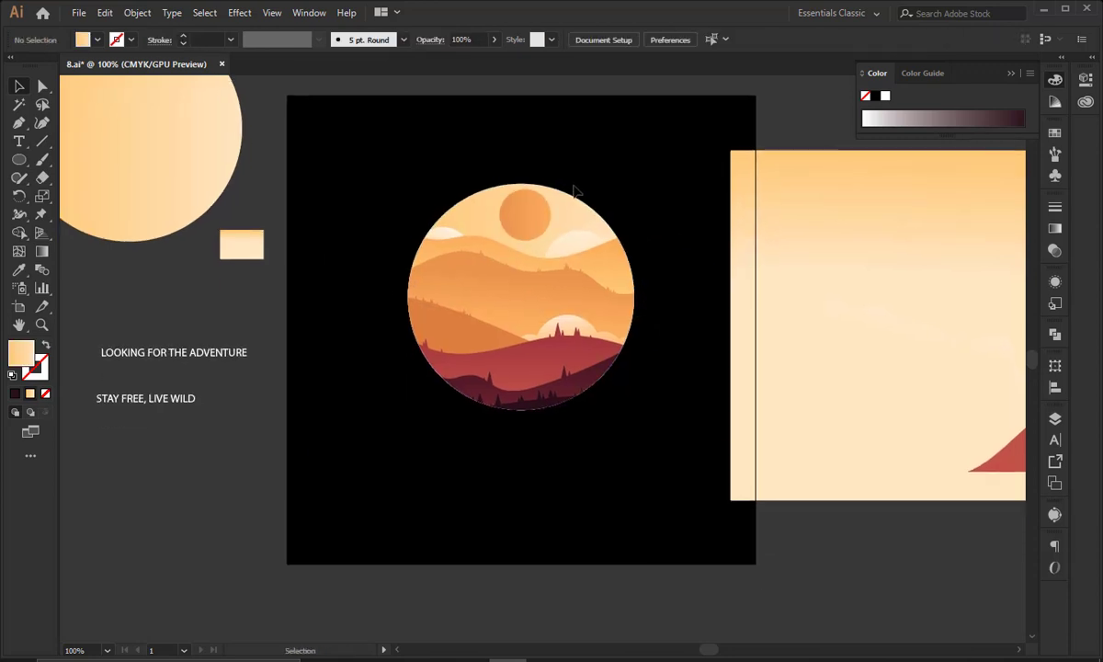
Sample the spare large circle's peach gradient onto the badge's background circle and add a 2 pt light peach stroke
click(569, 217)
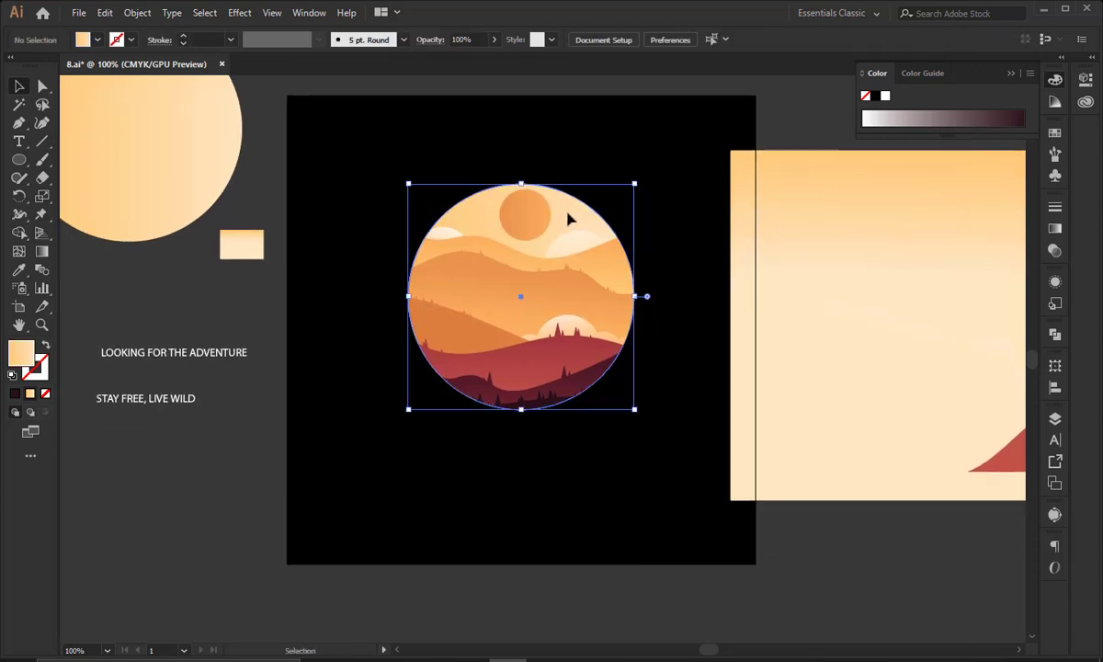
click(20, 269)
click(185, 157)
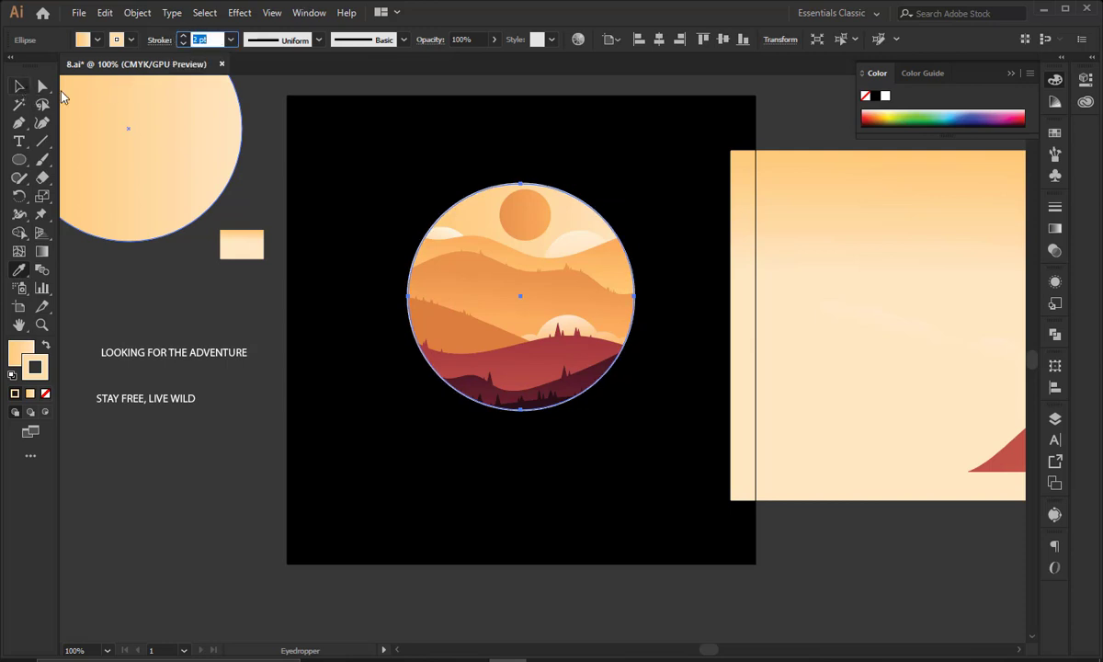
click(18, 86)
click(386, 174)
drag(460, 158, 439, 197)
Select the clipped landscape together with its background circle and scale them up slightly
drag(363, 204, 700, 509)
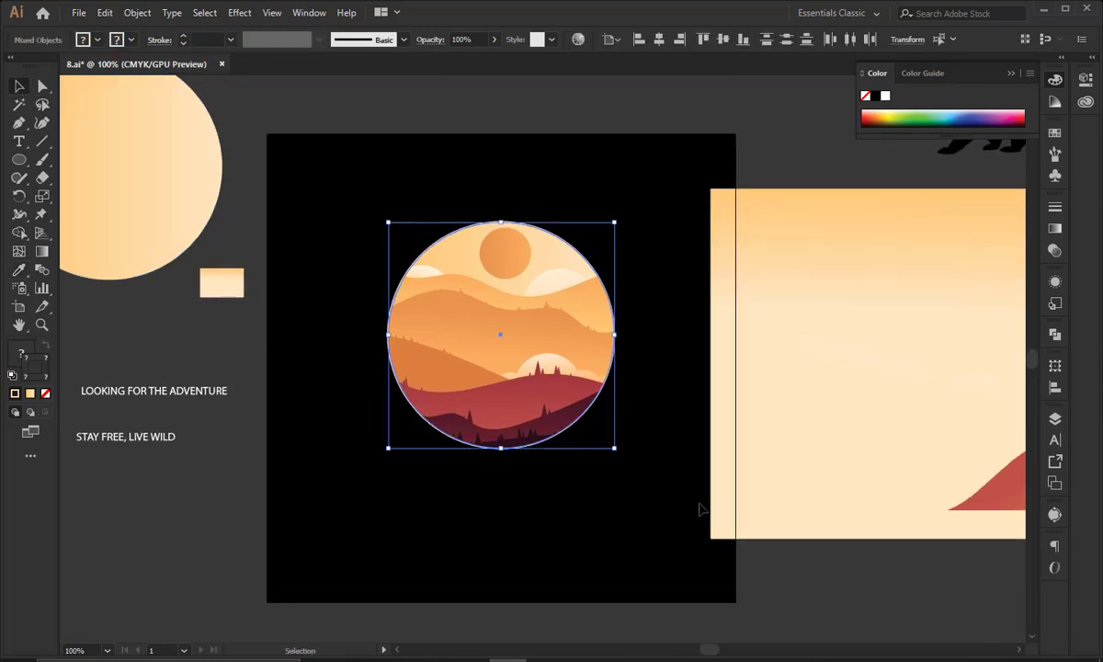
drag(614, 448, 652, 501)
click(680, 487)
Expand the badge's fill and stroke, with gradients expanded to 255 objects
click(504, 390)
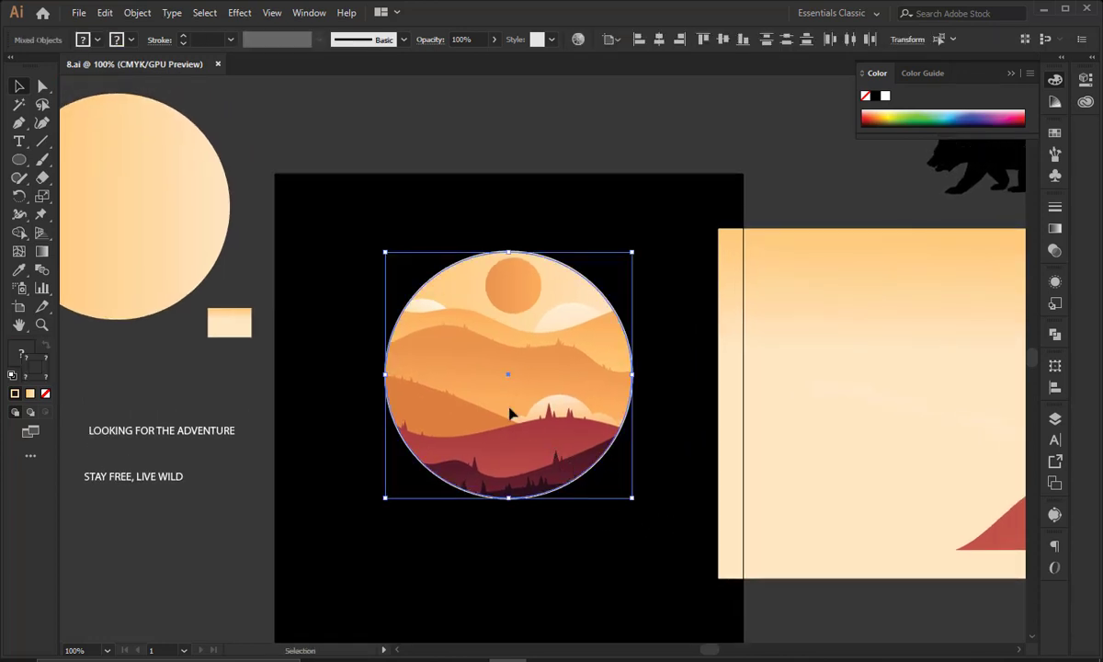
click(138, 15)
click(172, 178)
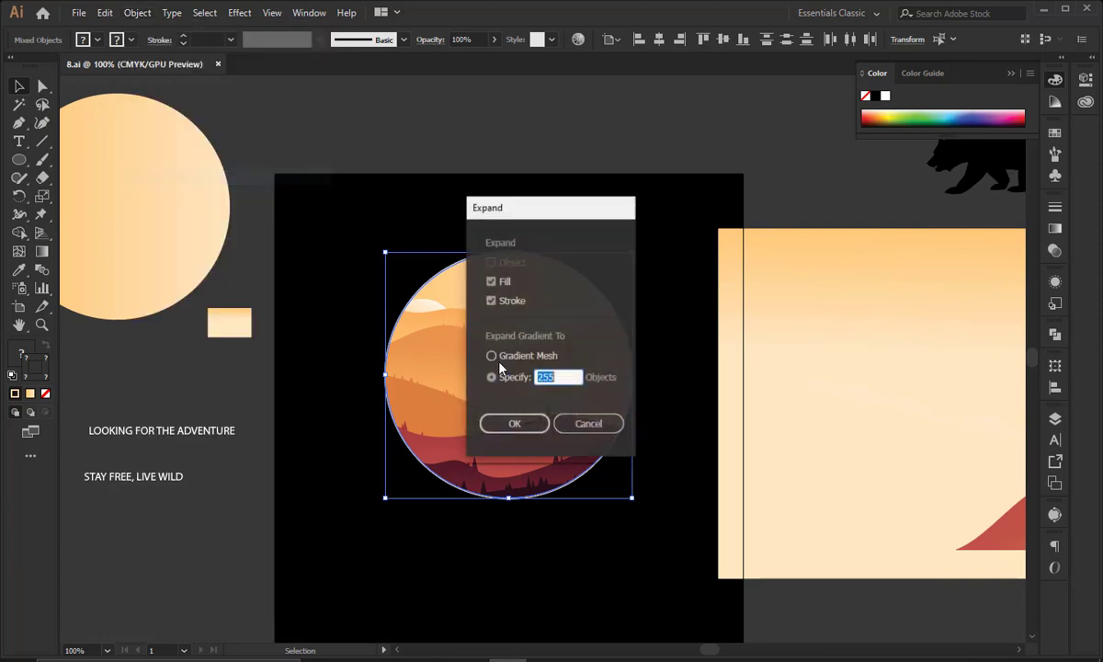
click(510, 425)
click(407, 197)
Scale the expanded badge down about its centre to roughly three quarters of its size
click(582, 439)
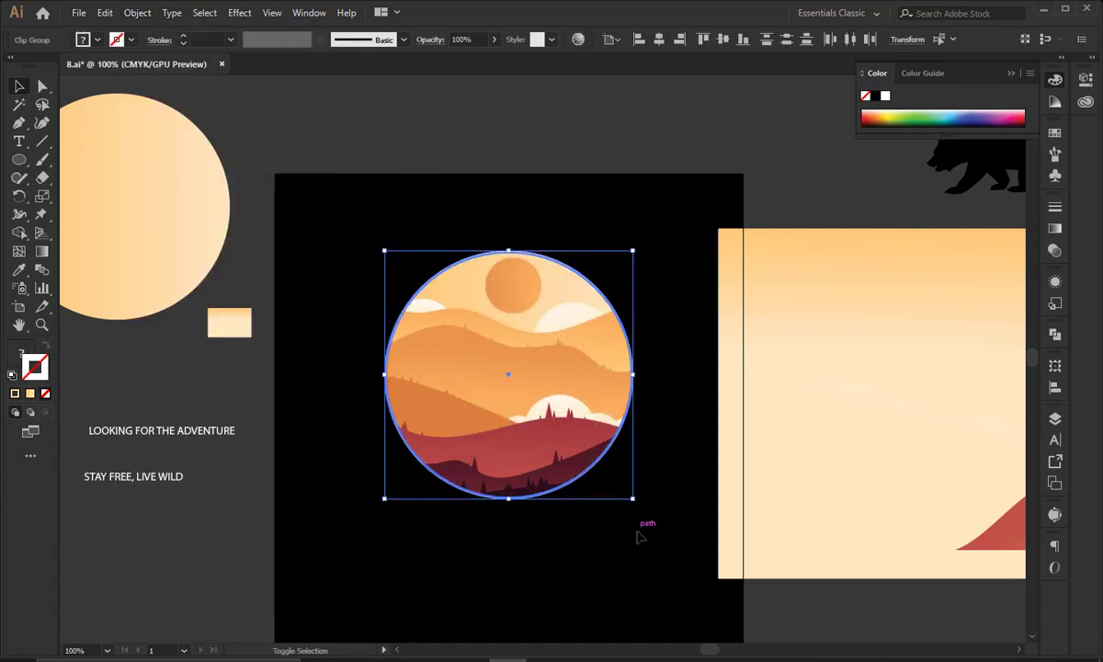
drag(637, 506, 598, 467)
click(506, 490)
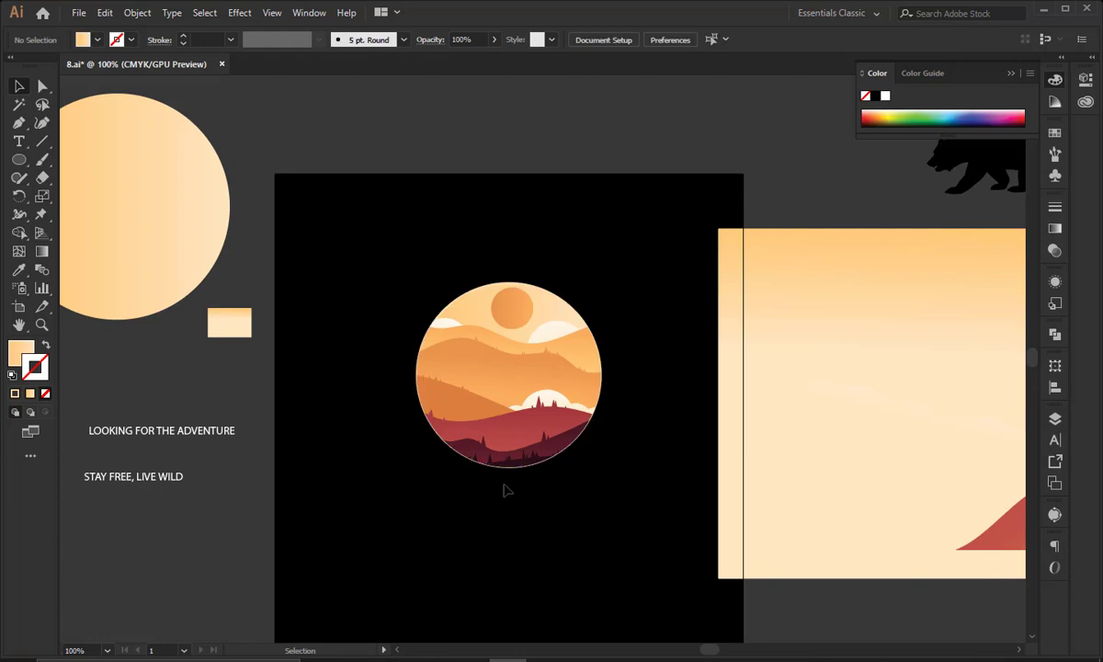
Ungroup the expanded badge and select its background circle on its own
click(226, 436)
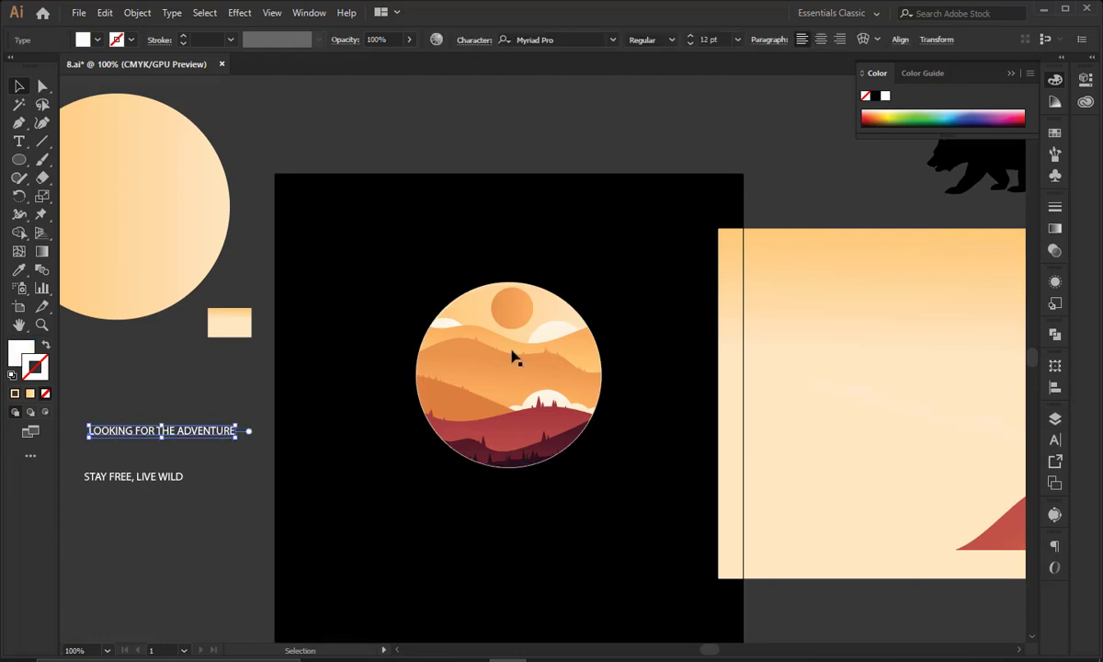
click(478, 314)
right_click(474, 307)
click(530, 436)
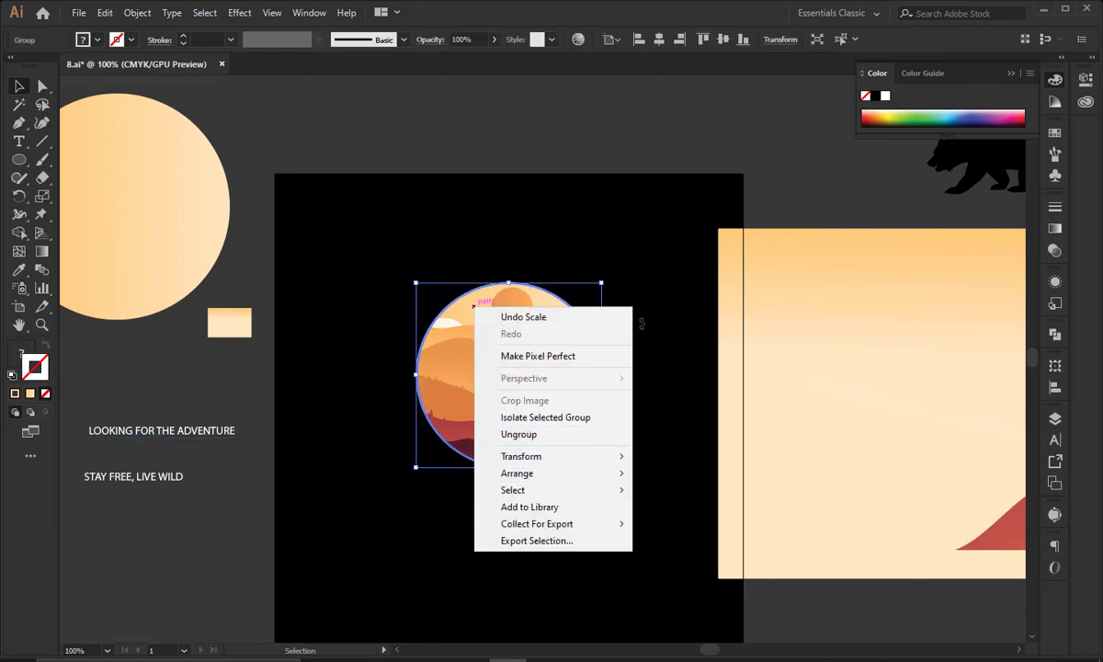
click(639, 322)
click(480, 307)
Try moving the background circle away from the landscape and enlarging it into a wide rim around the badge
drag(540, 310, 461, 251)
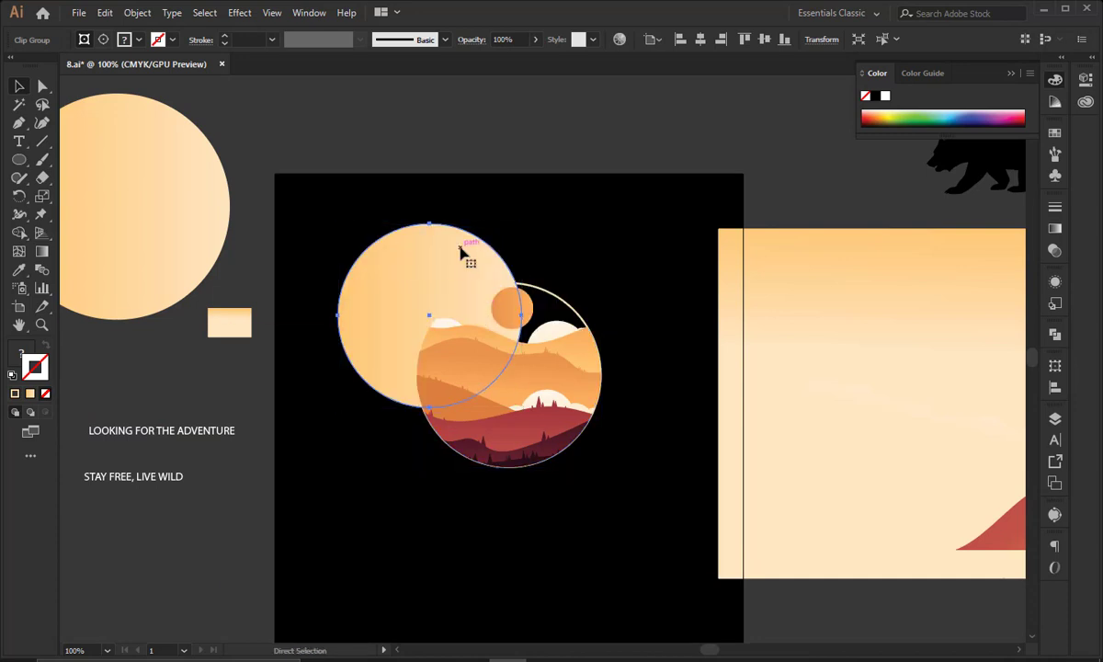
key(ctrl+z)
key(v)
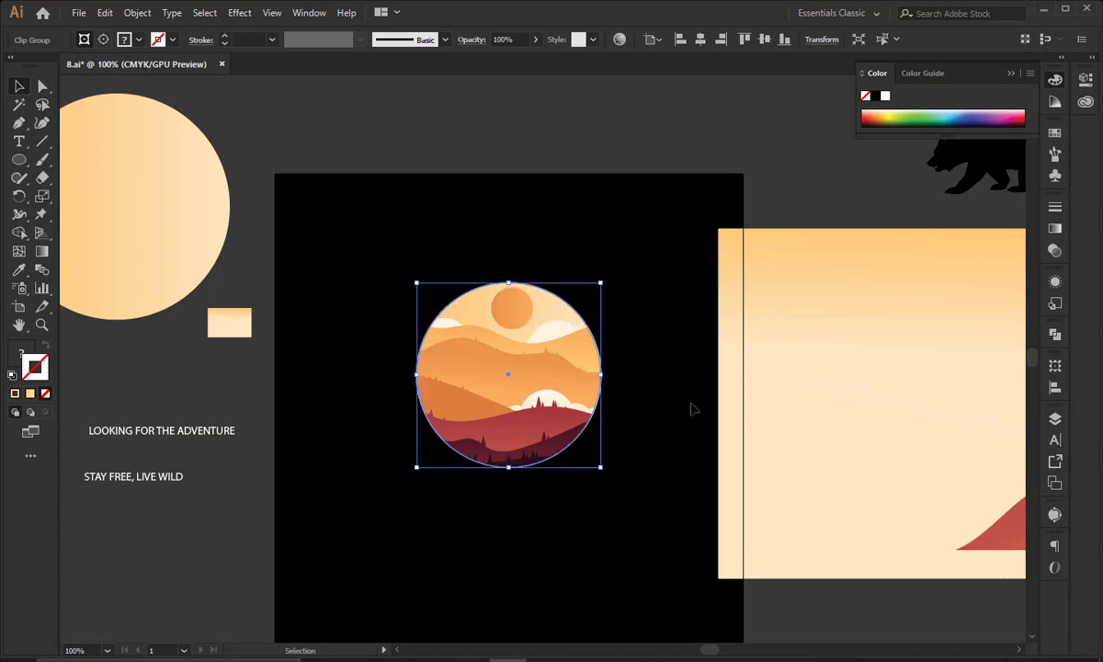
drag(605, 375, 620, 376)
key(a)
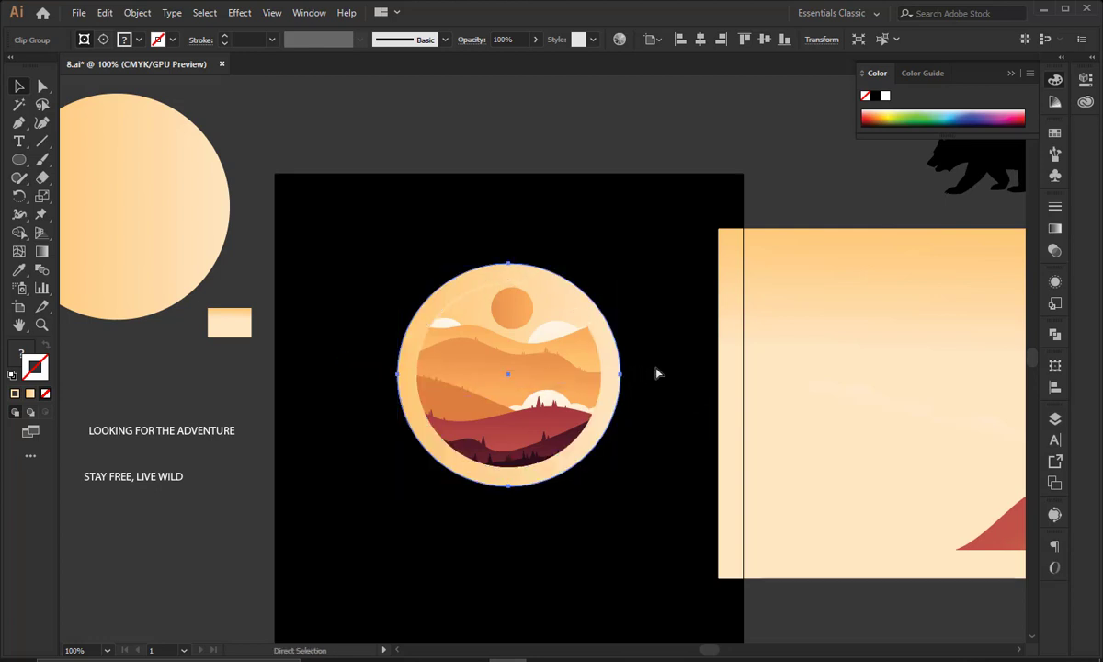
key(ctrl+z)
click(658, 371)
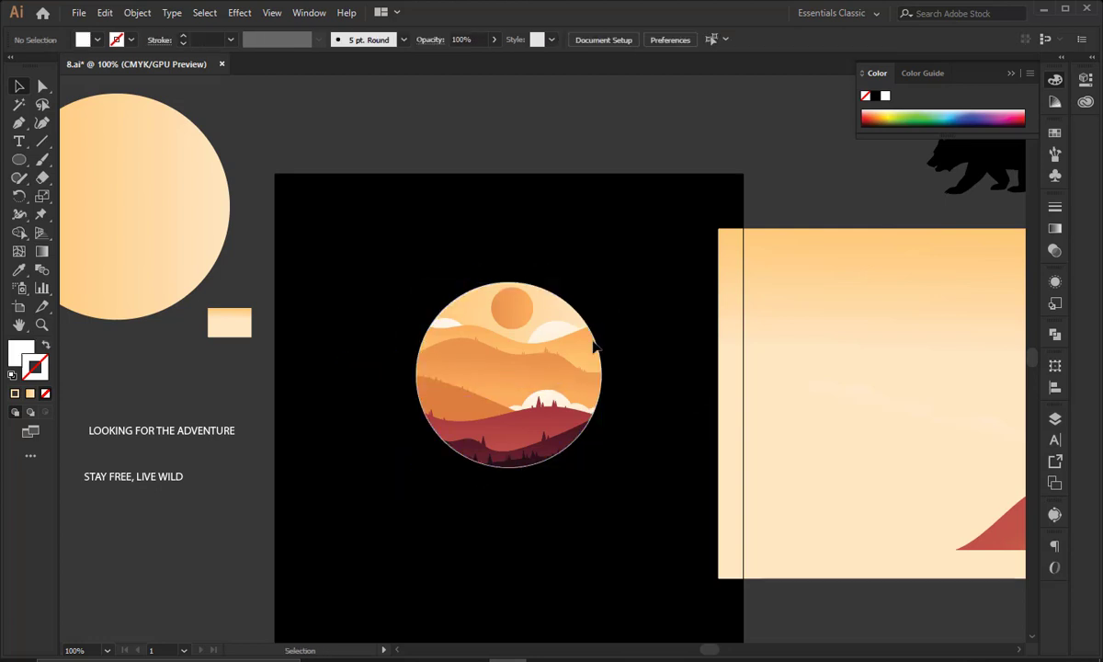
click(481, 292)
click(590, 264)
drag(453, 347, 501, 283)
key(ctrl+z)
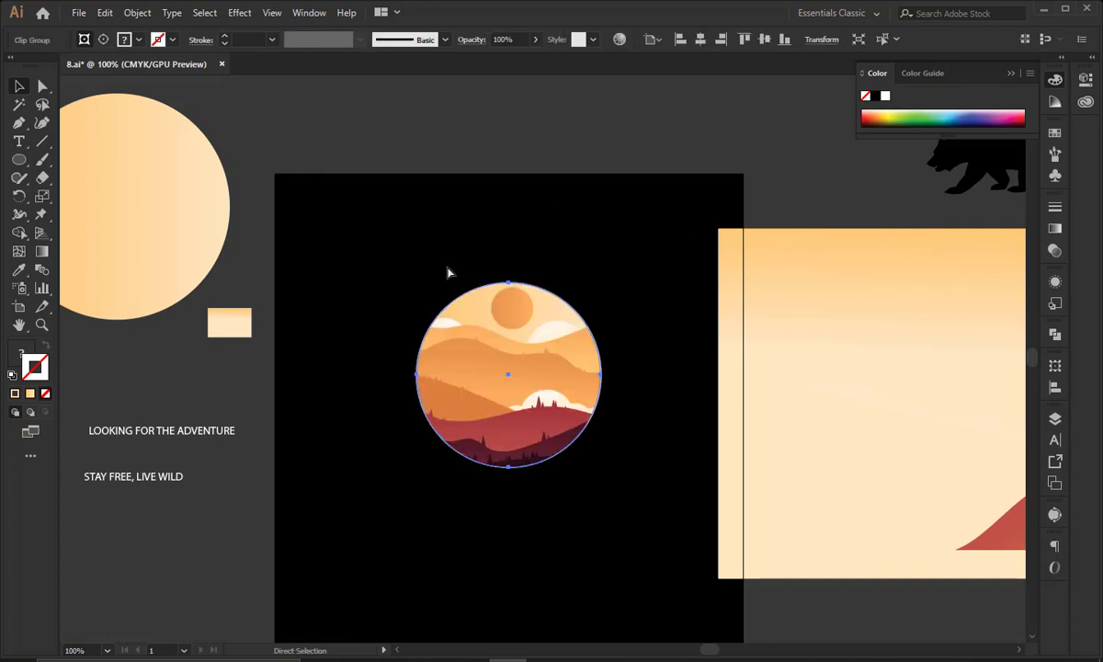
drag(388, 249, 577, 481)
key(a)
click(590, 585)
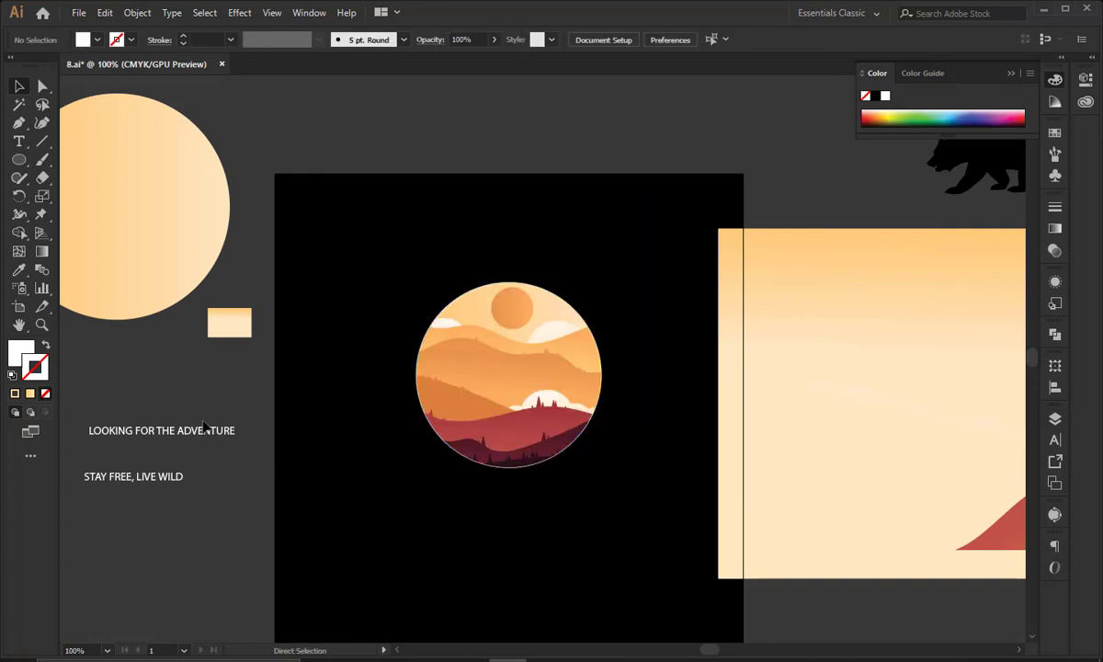
Place a copy of the LOOKING FOR THE ADVENTURE text above the badge and enlarge it to 26.88 pt
key(v)
click(243, 431)
drag(243, 432, 670, 318)
drag(590, 277, 692, 250)
Cut the word ADVENTURE from the enlarged text, leaving LOOKING FOR THE above the badge
key(t)
key(ctrl+x)
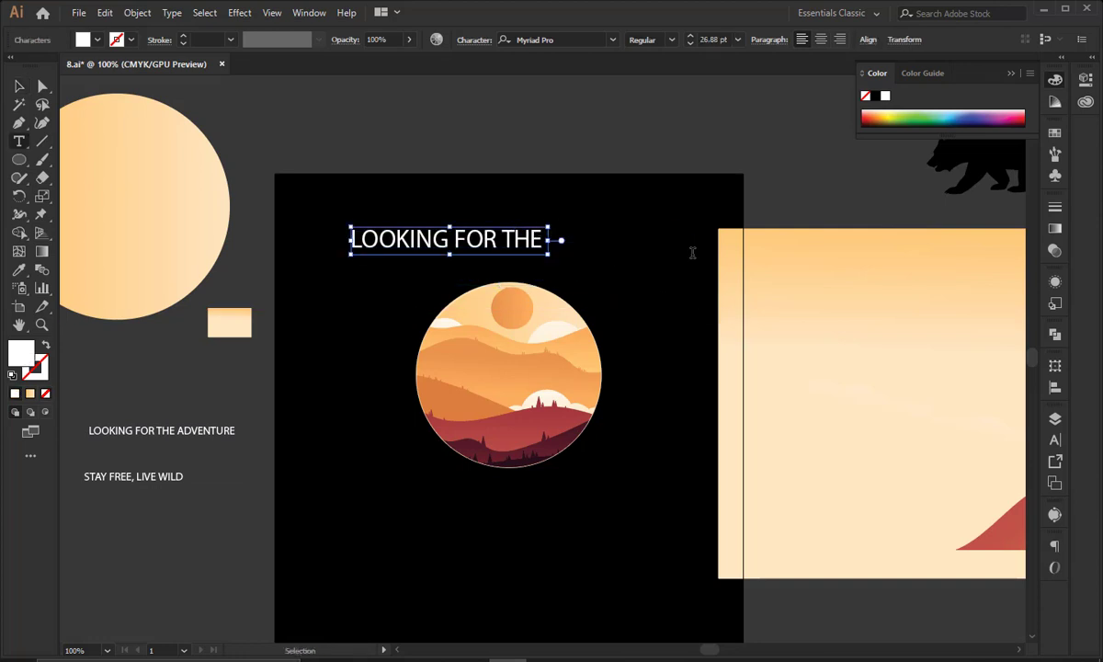
ctrl+click(364, 279)
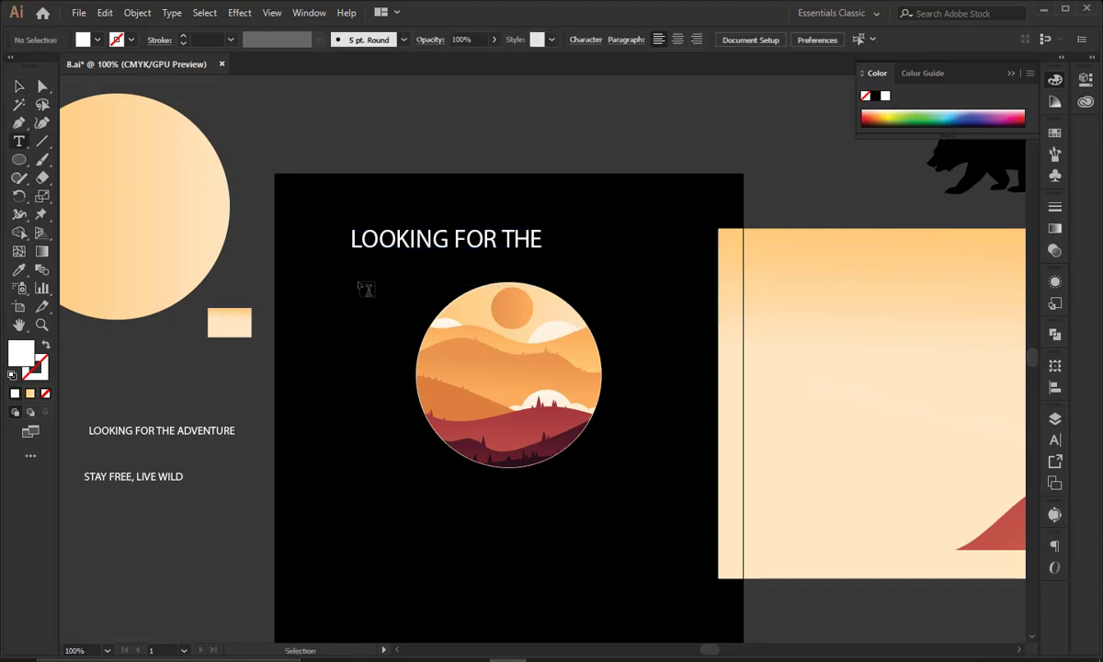
Paste the cut word below the badge as its own text object and retype it as Adventure
key(ctrl+v)
key(v)
drag(542, 367, 512, 574)
double_click(512, 571)
text(Ad)
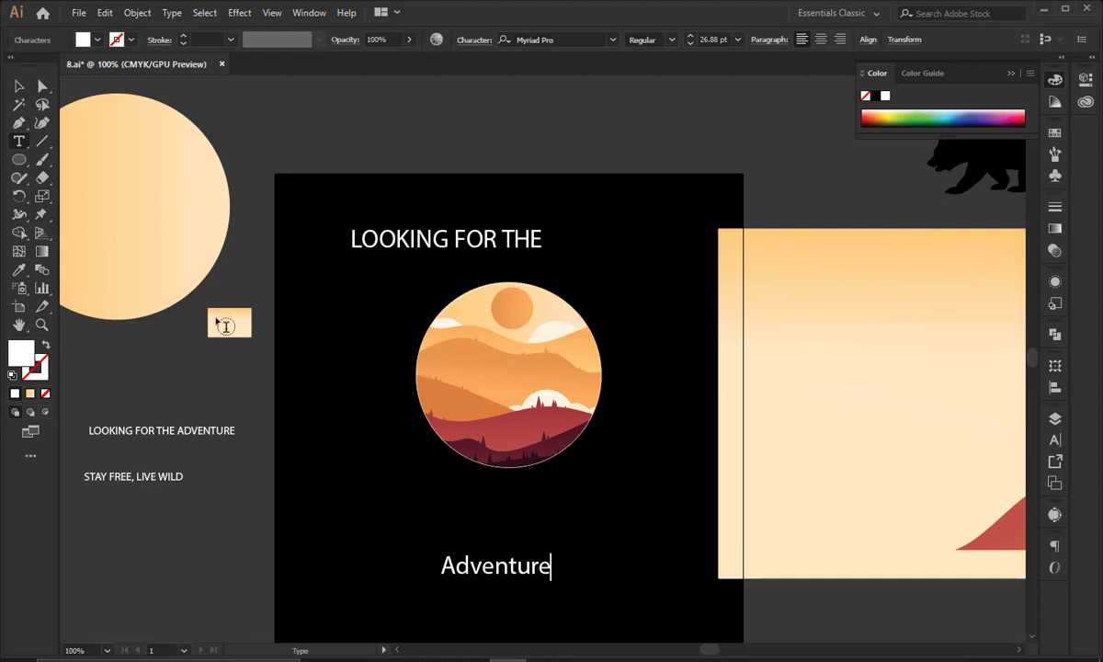
Move LOOKING FOR THE beside the badge and enlarge Adventure to 48.03 pt directly beneath the badge
click(19, 86)
click(478, 237)
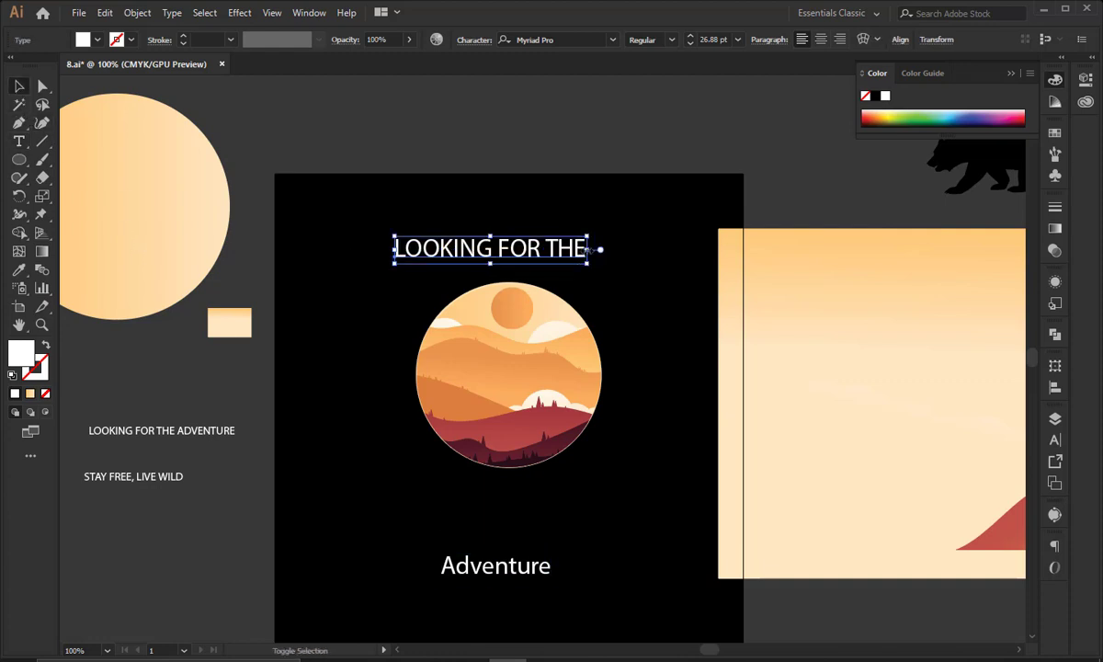
drag(551, 236, 621, 277)
drag(591, 273, 410, 487)
drag(487, 568, 487, 547)
drag(424, 491, 392, 474)
drag(550, 545, 577, 509)
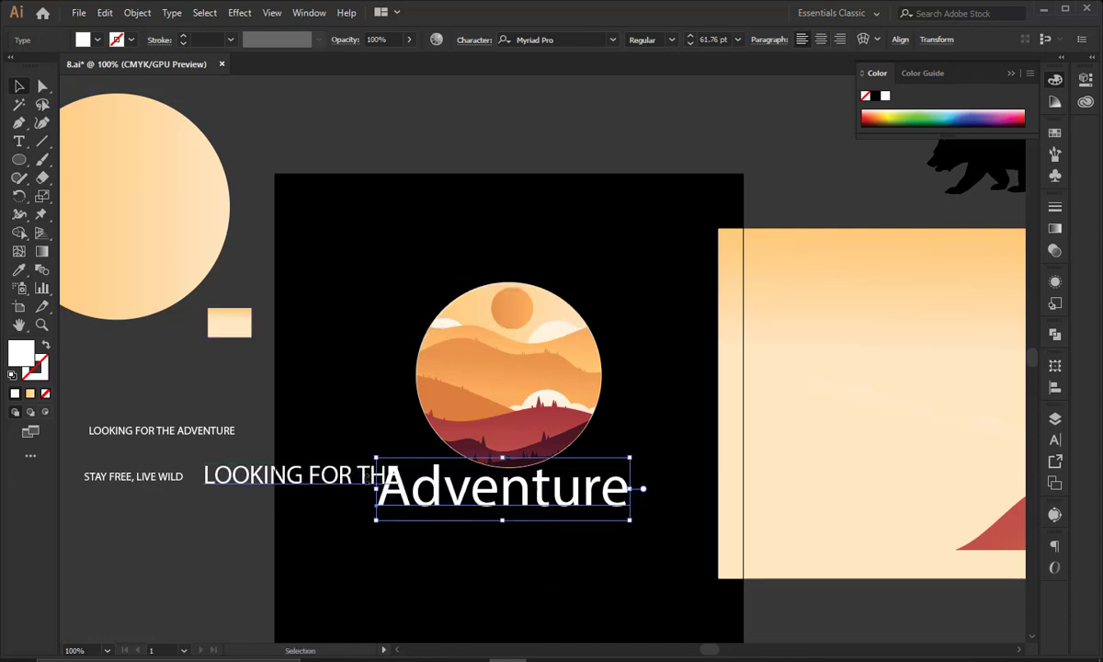
drag(343, 470, 366, 341)
drag(560, 511, 559, 520)
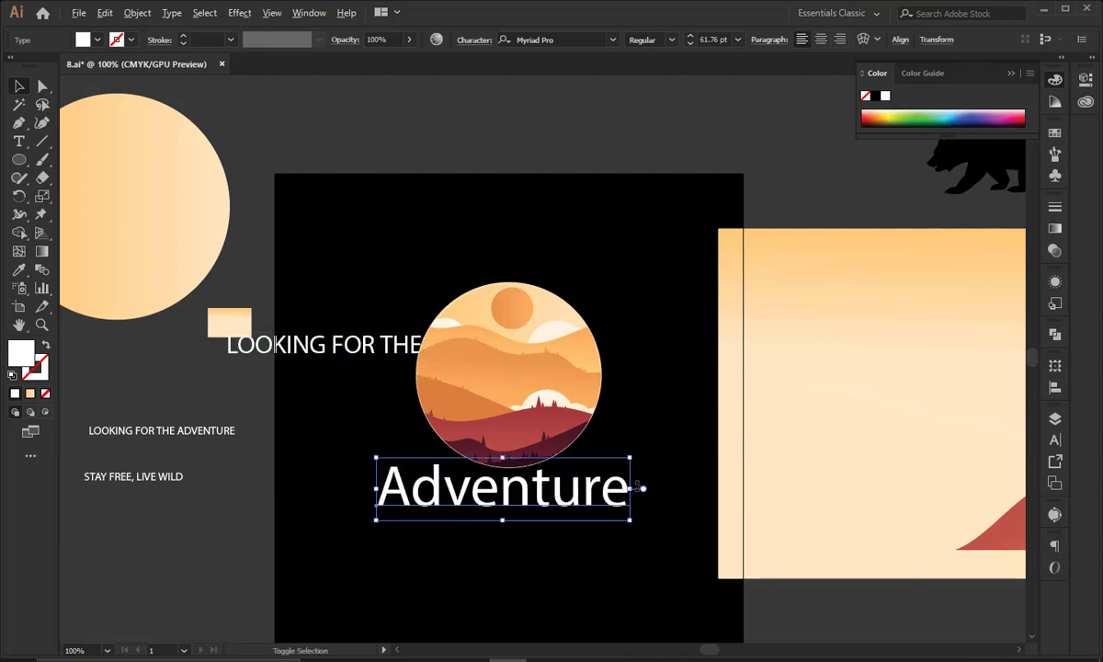
drag(633, 490, 602, 488)
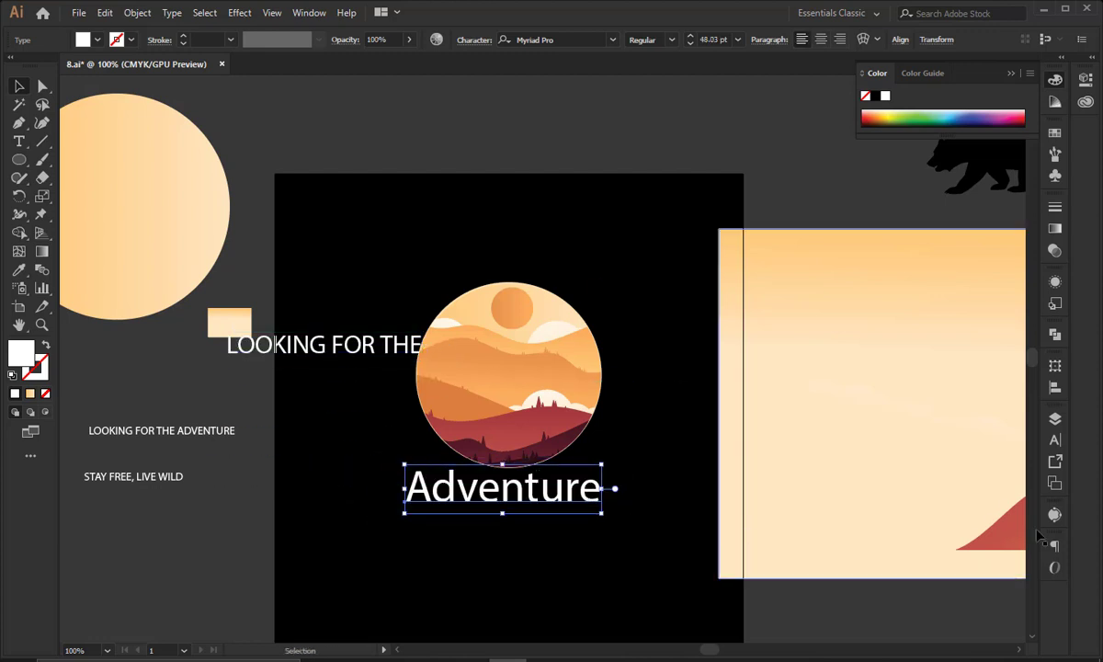
Preview script and display fonts on the word Adventure and set its font to Julietta Messie
click(1056, 443)
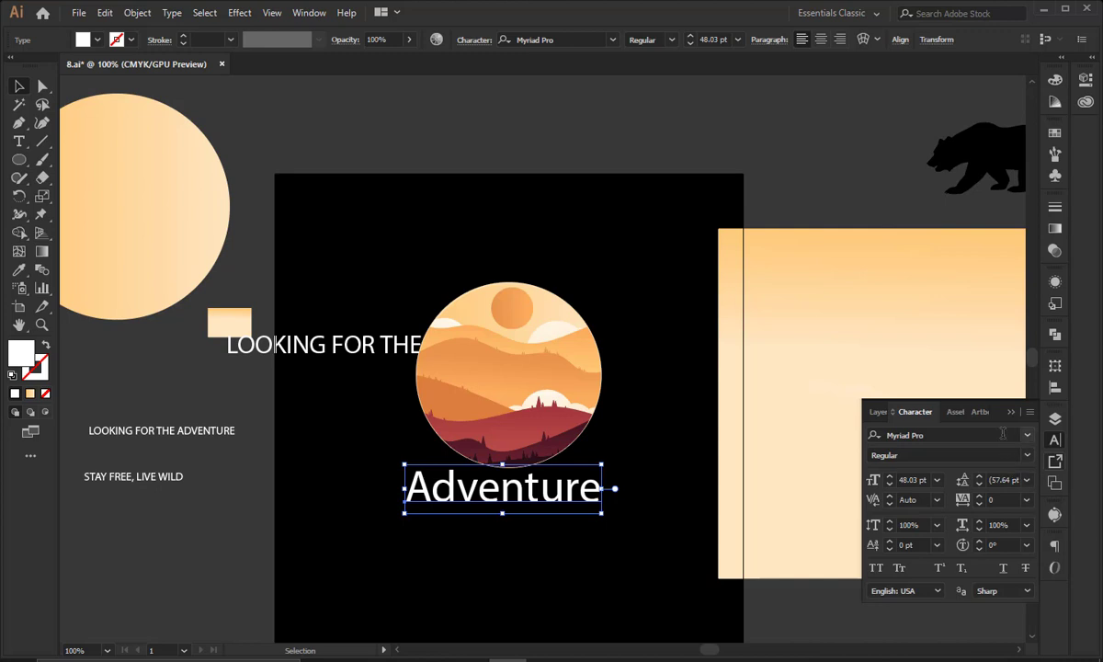
click(1003, 433)
click(1026, 435)
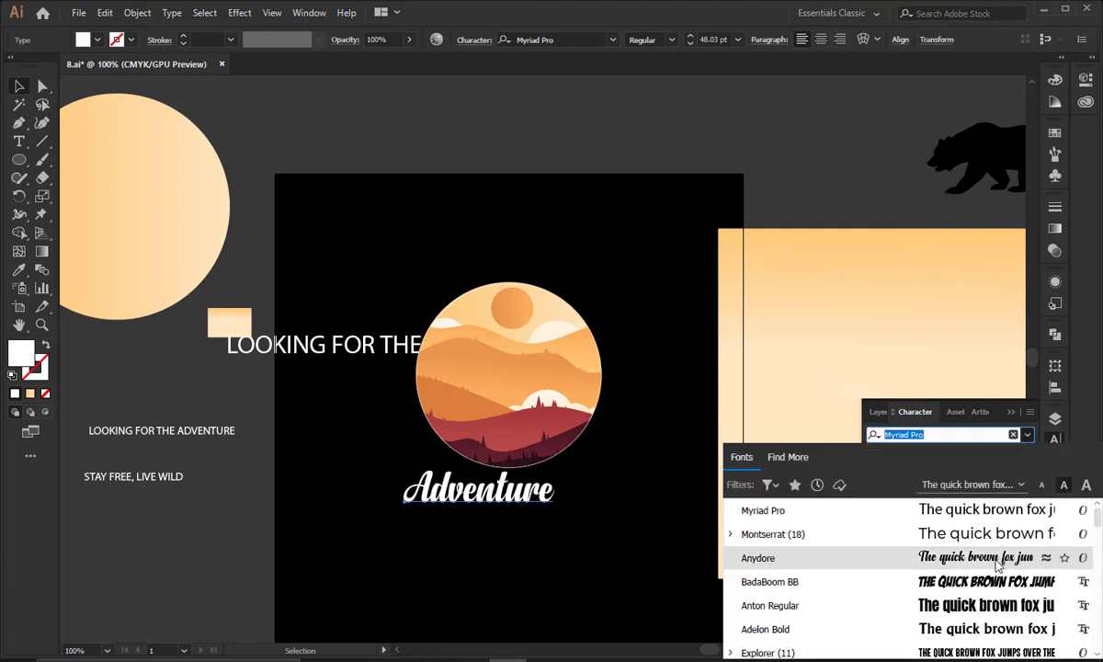
scroll(992, 593, down, 10)
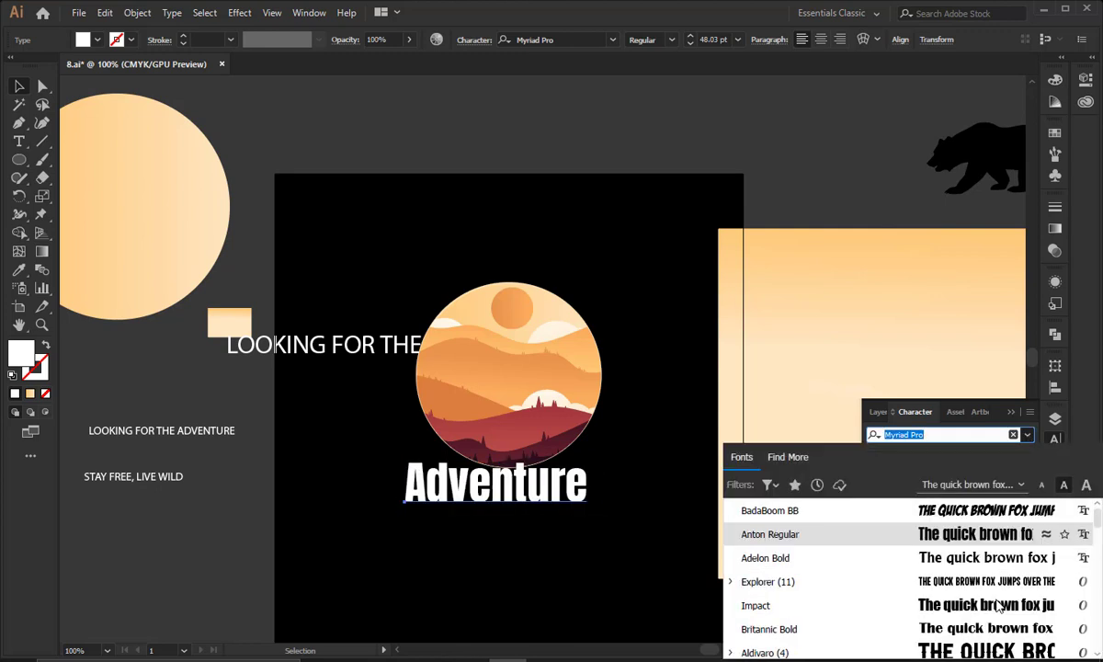
scroll(990, 603, up, 15)
scroll(990, 603, down, 2)
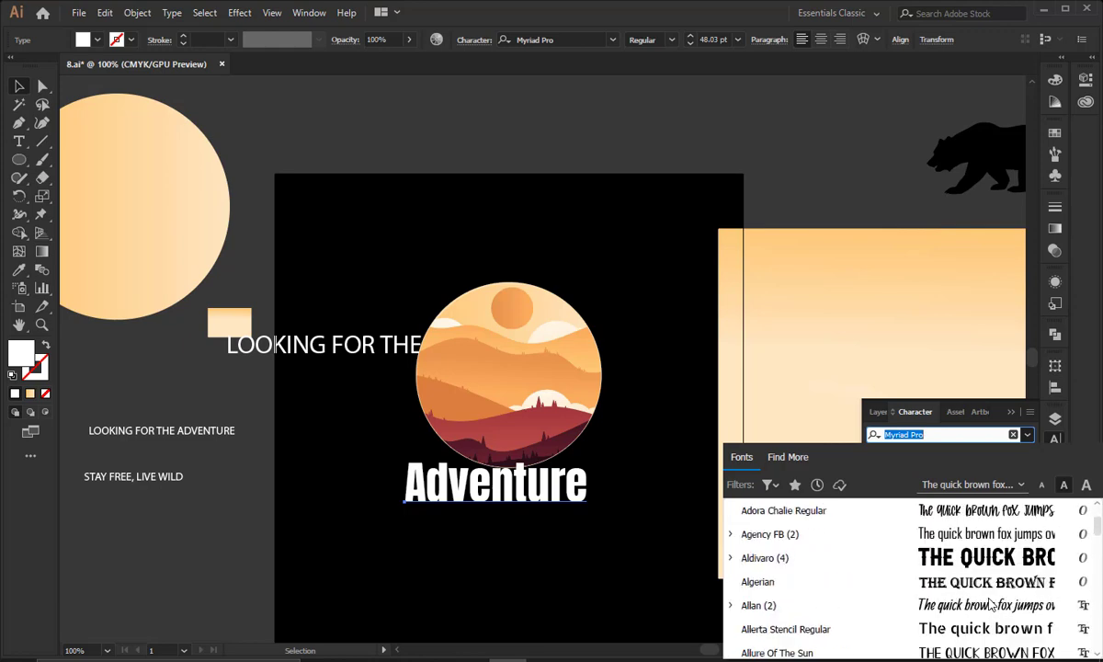
scroll(990, 603, down, 5)
scroll(987, 625, down, 2)
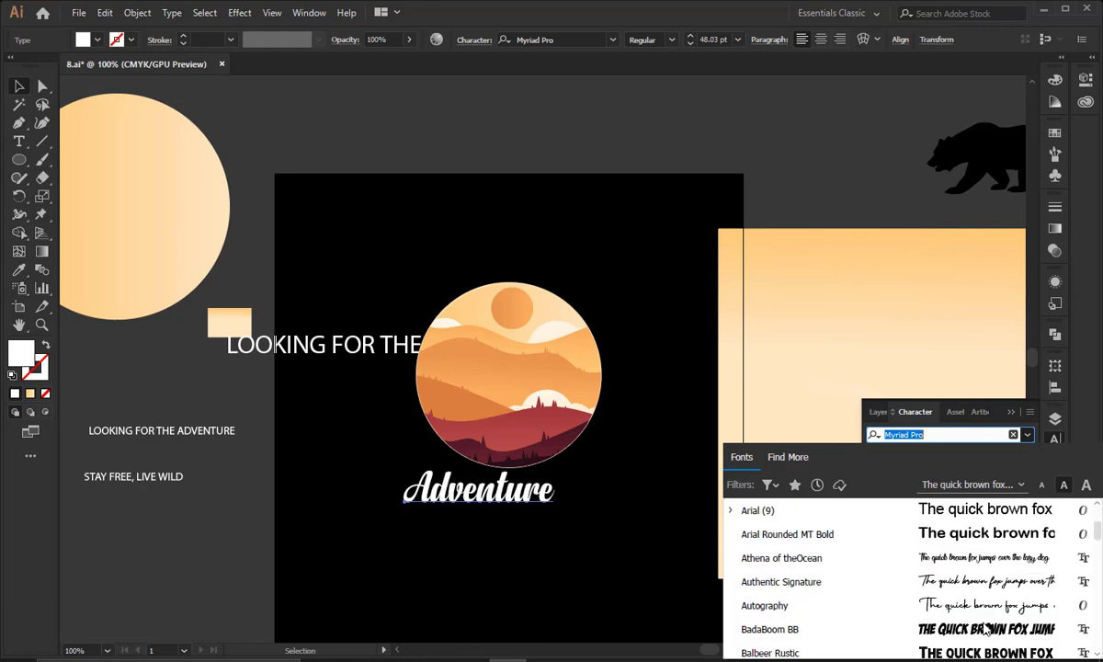
scroll(985, 621, down, 6)
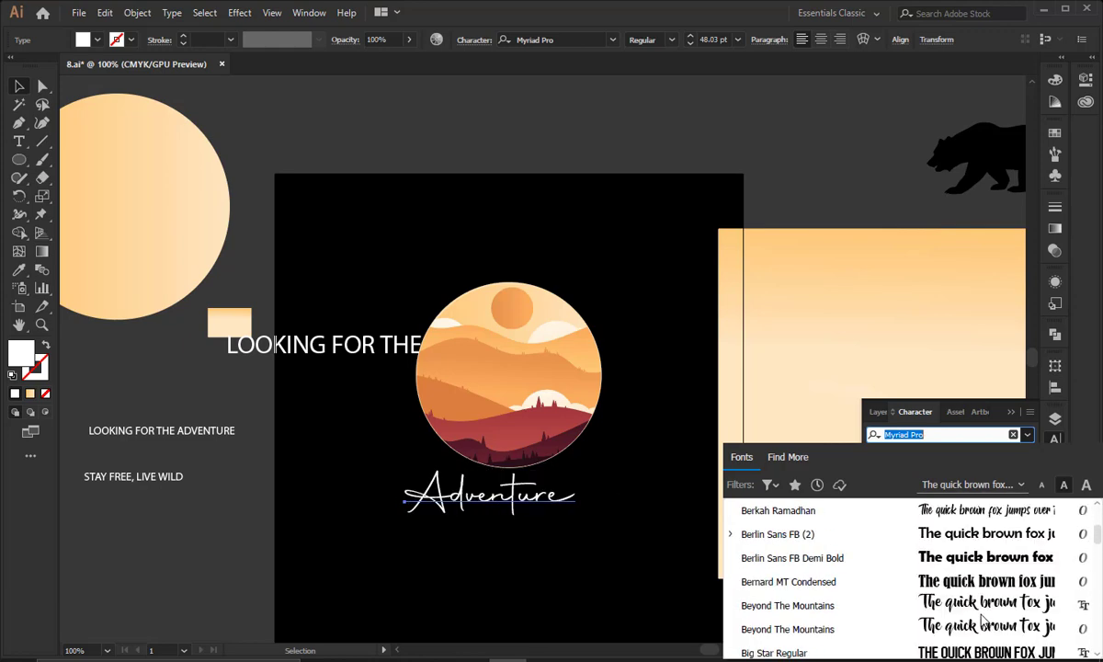
scroll(982, 617, down, 5)
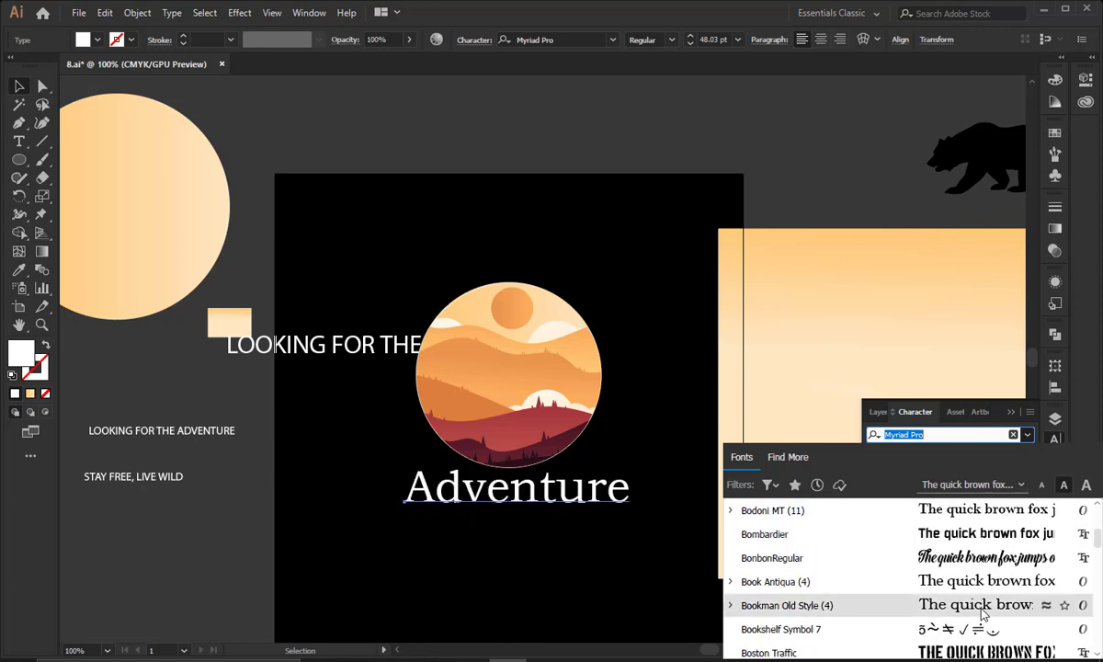
scroll(982, 579, up, 1)
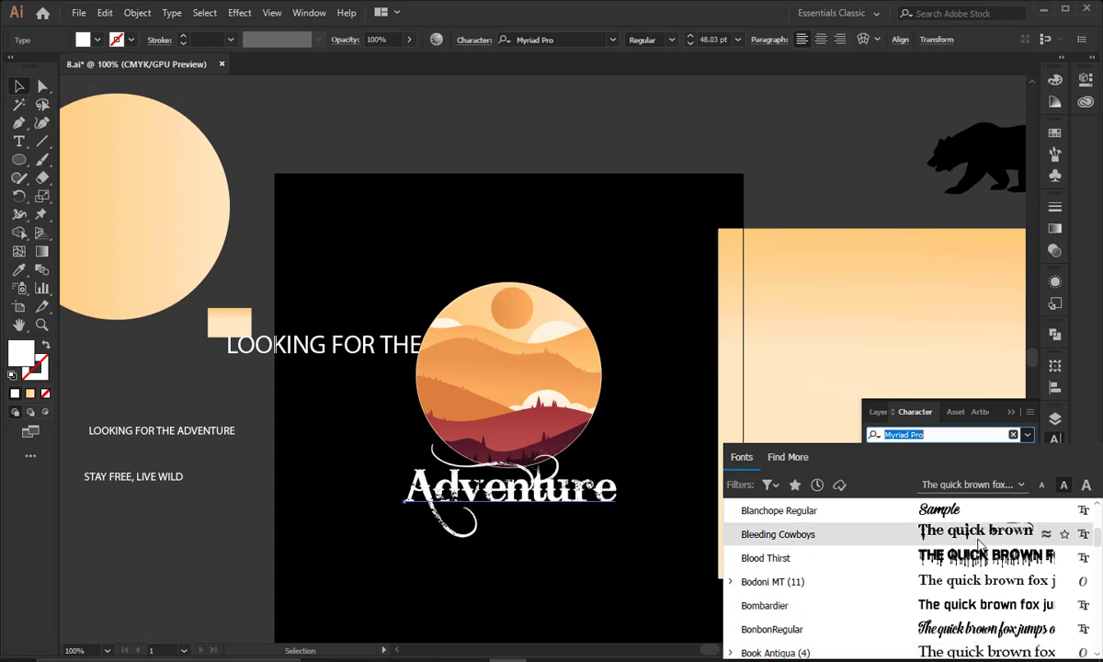
scroll(981, 579, down, 10)
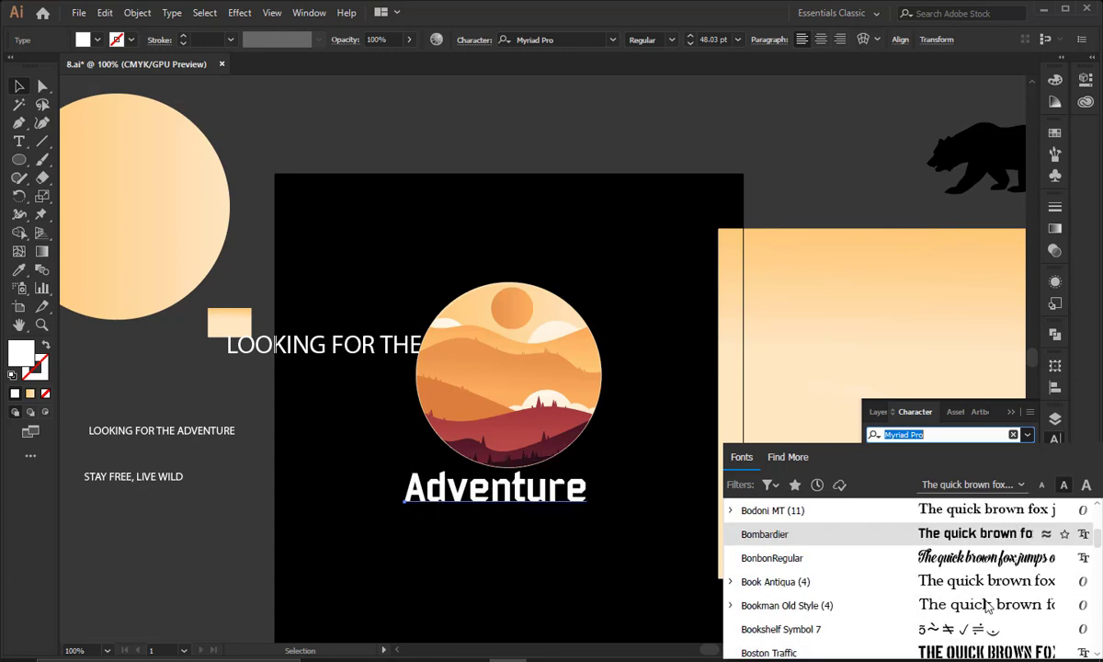
scroll(985, 602, down, 3)
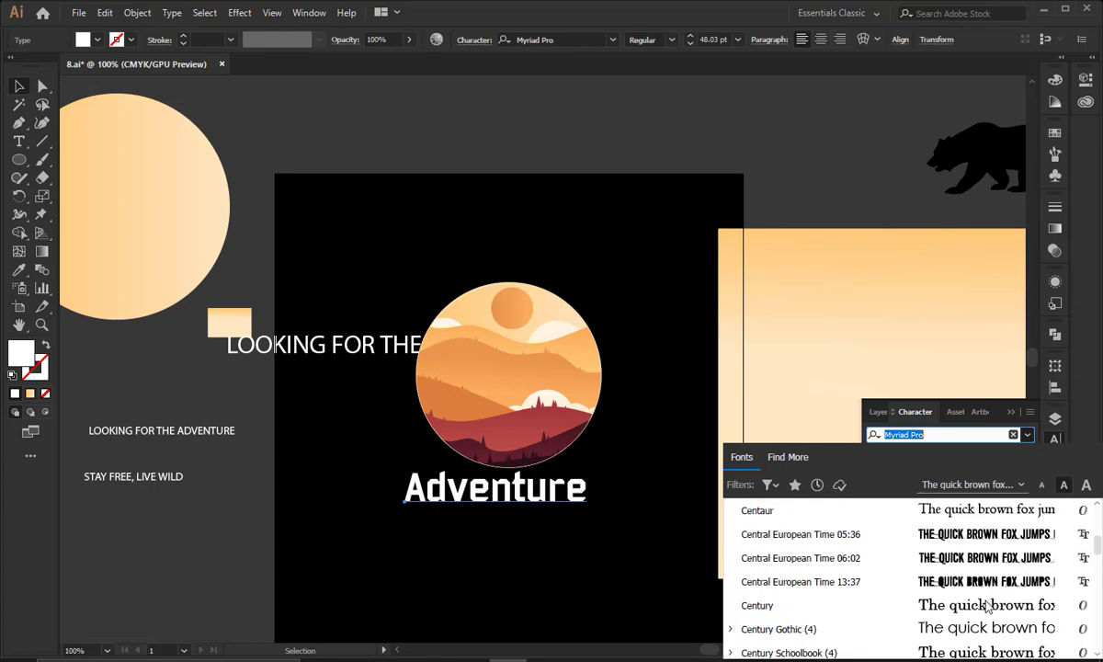
scroll(981, 574, up, 1)
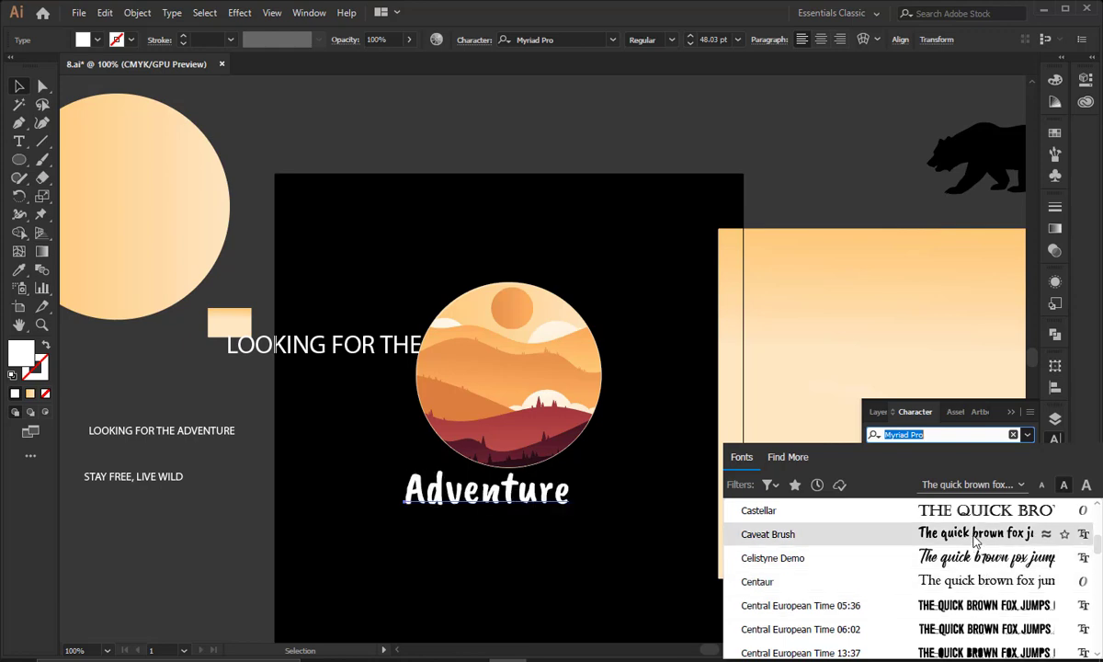
scroll(988, 597, down, 3)
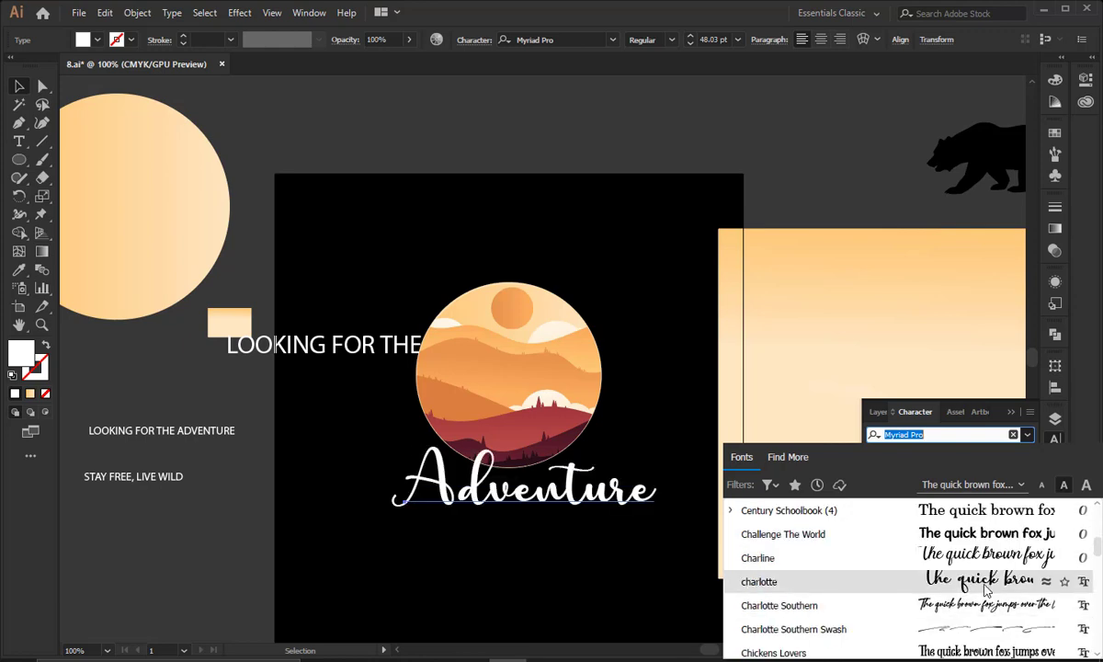
scroll(988, 602, down, 4)
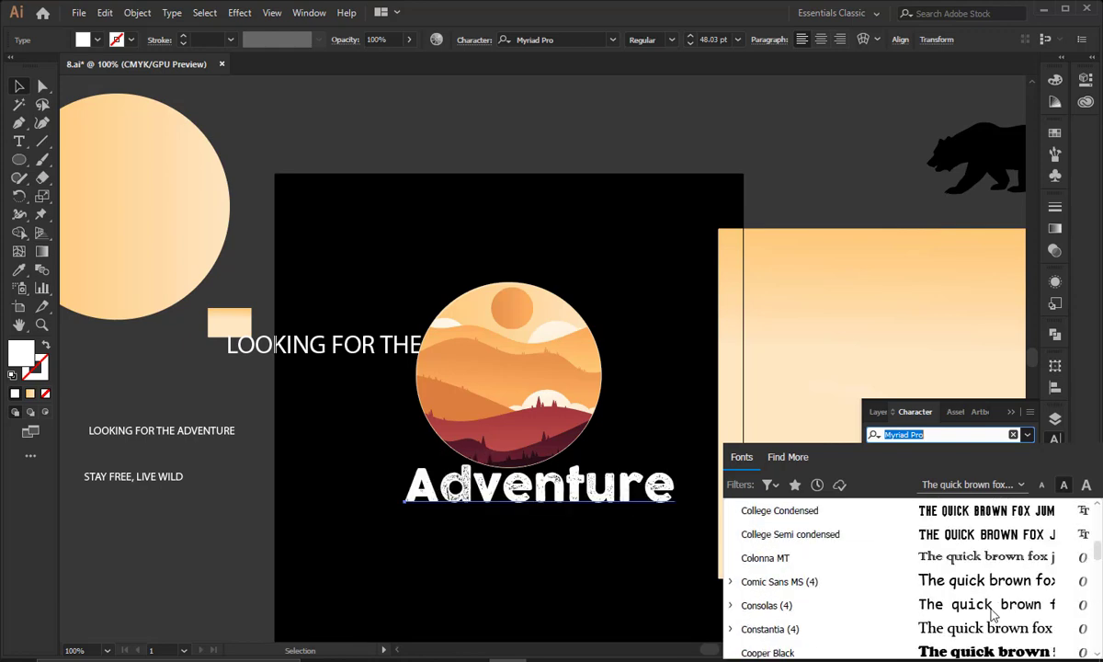
scroll(992, 613, down, 3)
scroll(990, 615, down, 2)
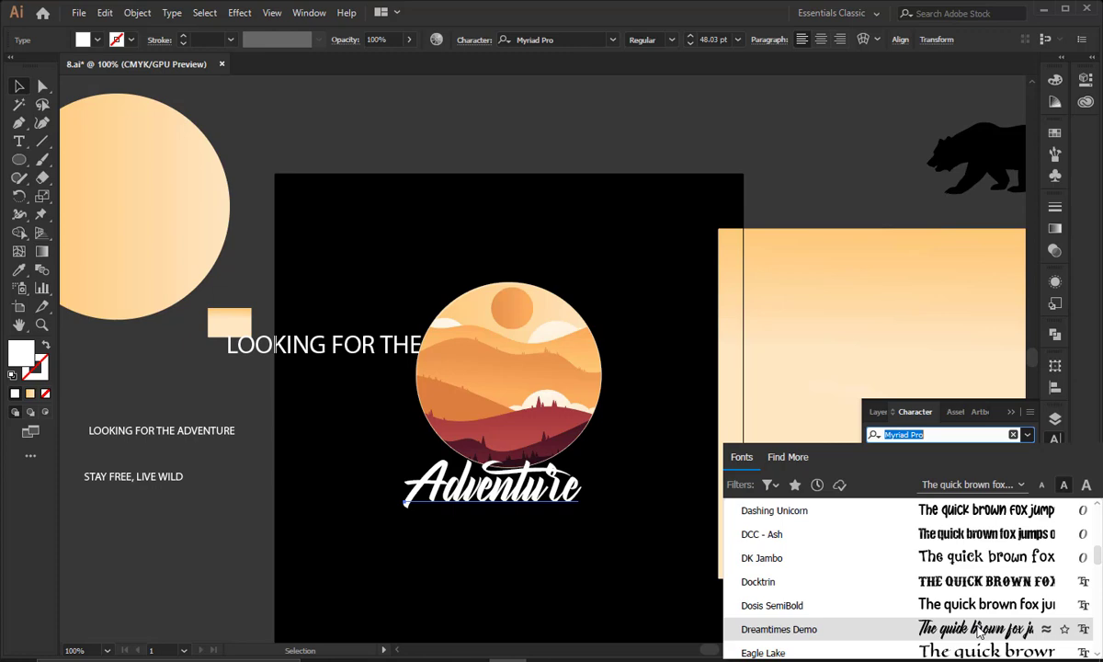
scroll(981, 629, down, 1)
scroll(984, 602, down, 2)
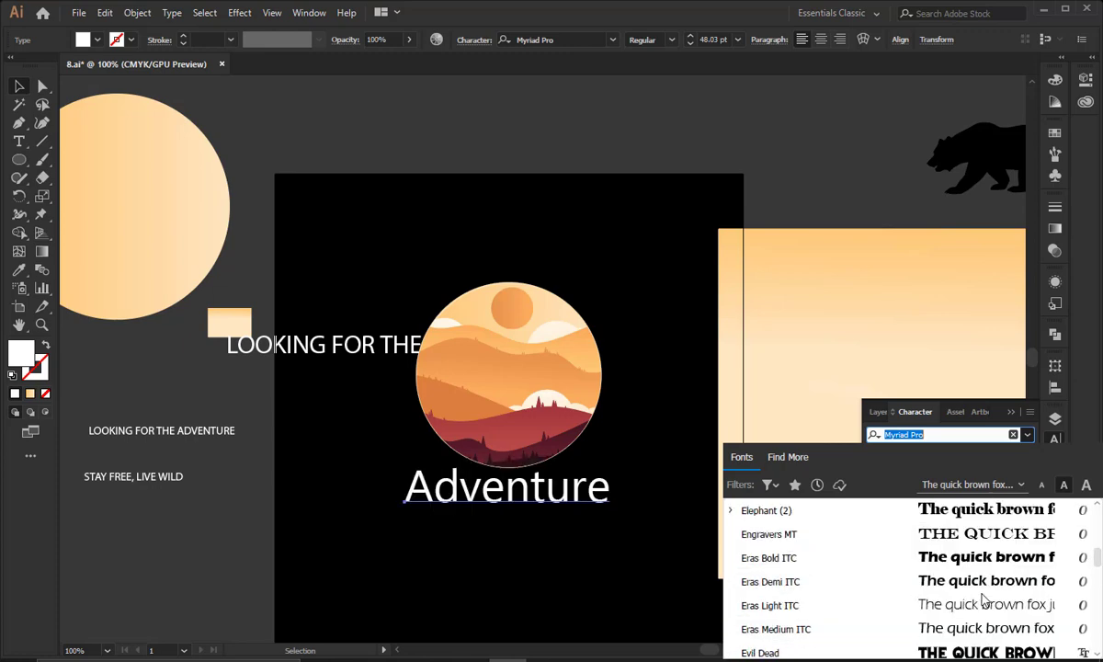
scroll(981, 599, down, 3)
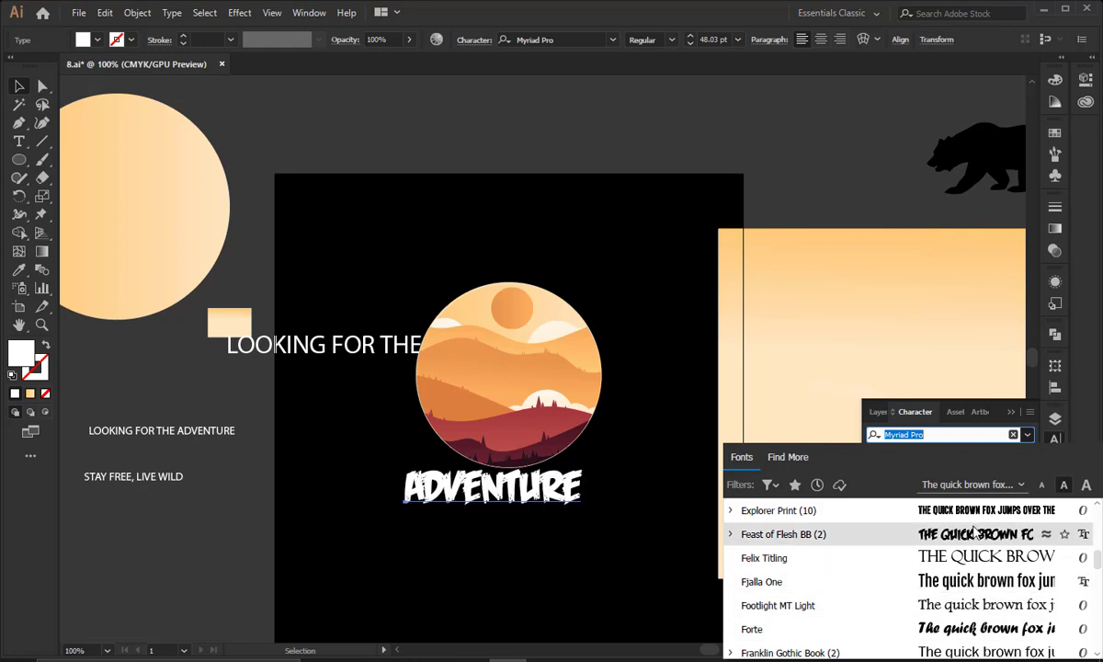
scroll(974, 528, down, 8)
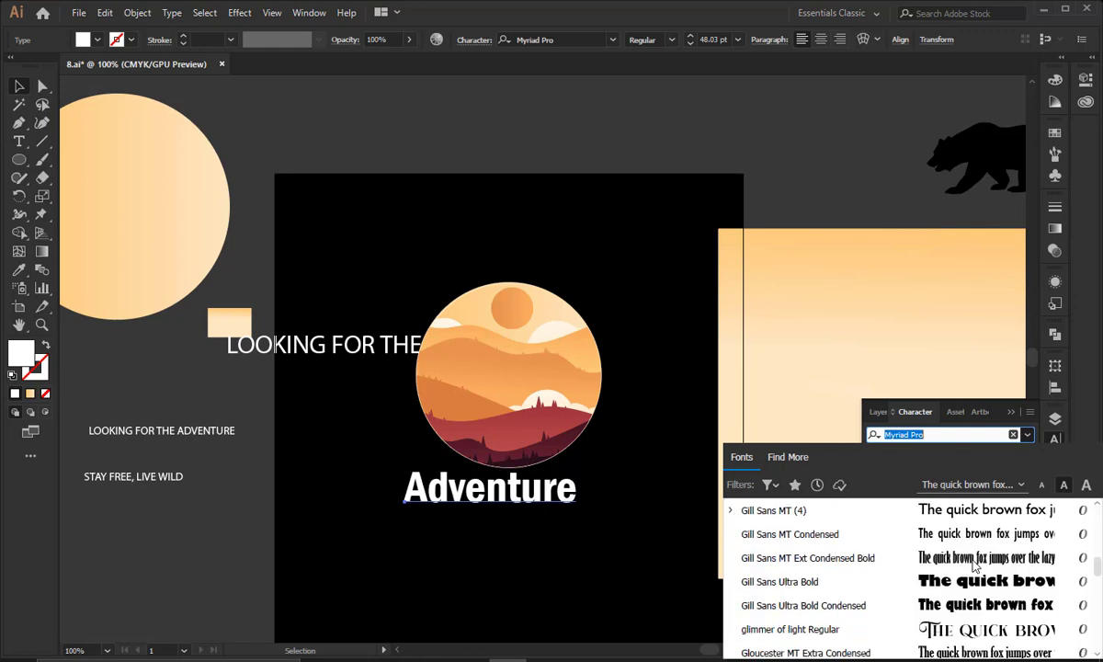
scroll(974, 566, down, 3)
scroll(974, 566, down, 8)
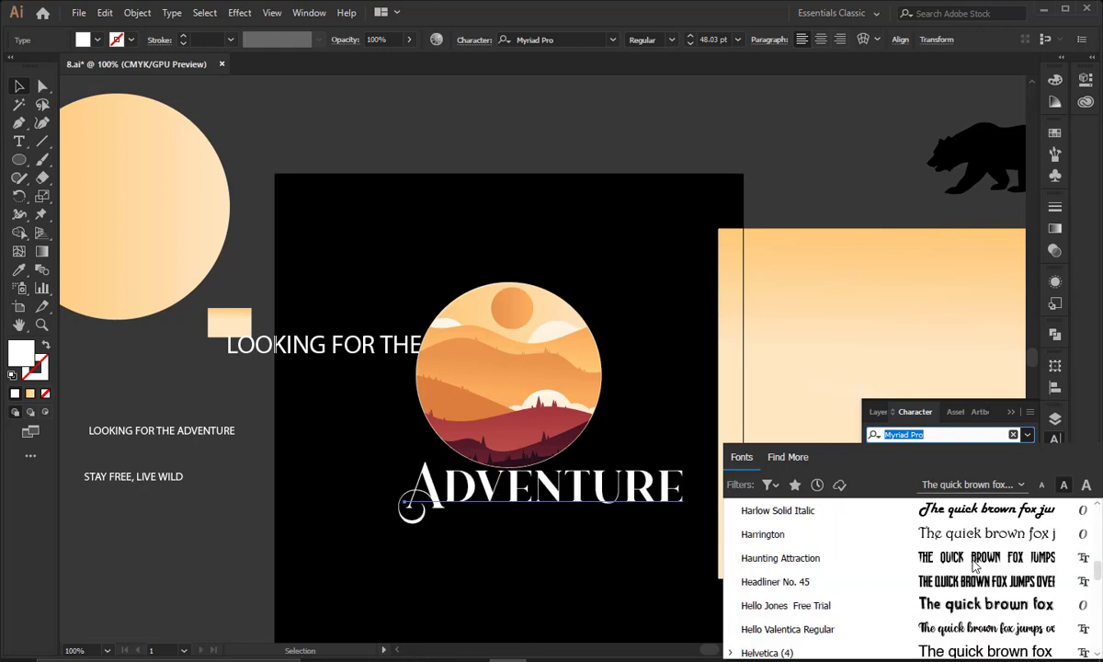
scroll(972, 567, up, 1)
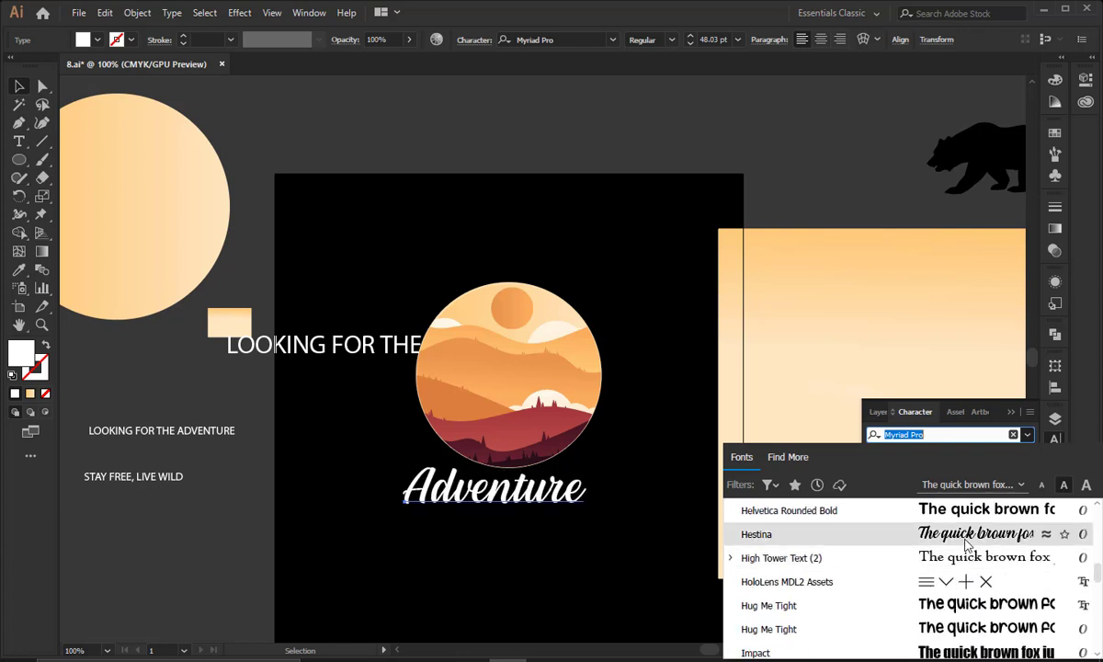
scroll(965, 546, down, 17)
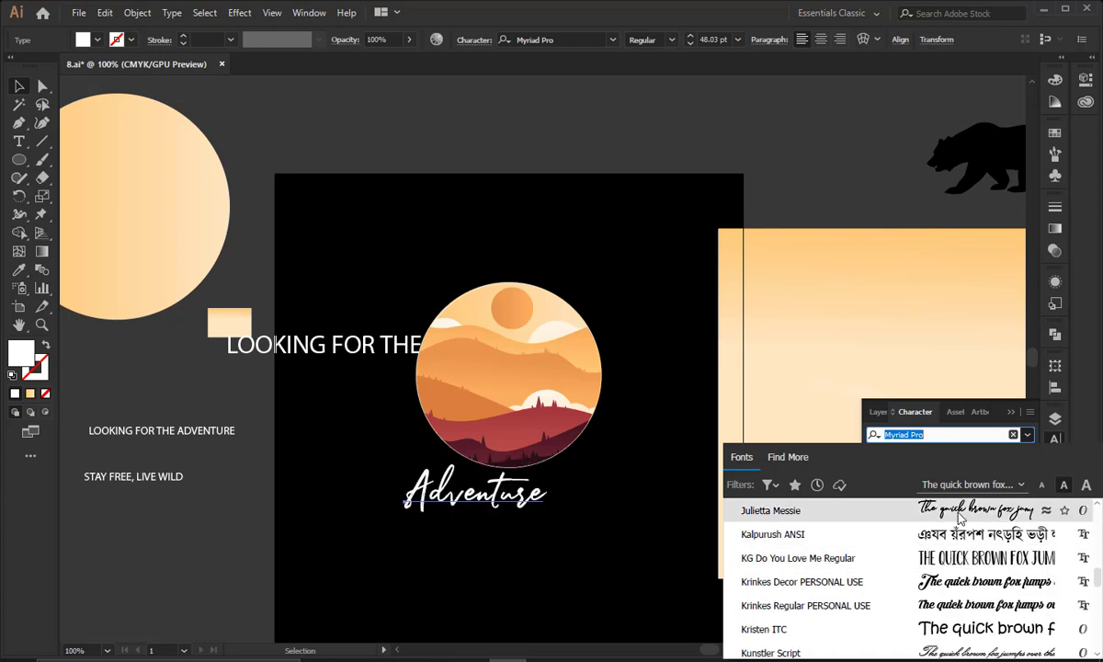
click(960, 521)
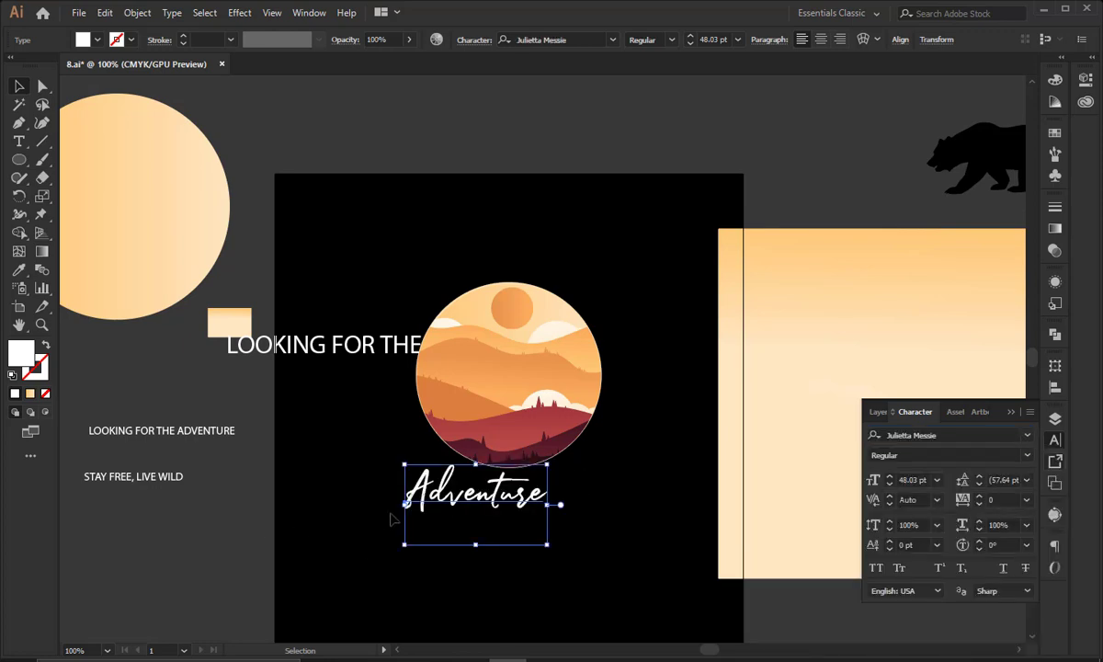
Enlarge Adventure to 79.72 pt overlapping the badge's lower edge, and move LOOKING FOR THE off the artboard
drag(475, 487, 503, 462)
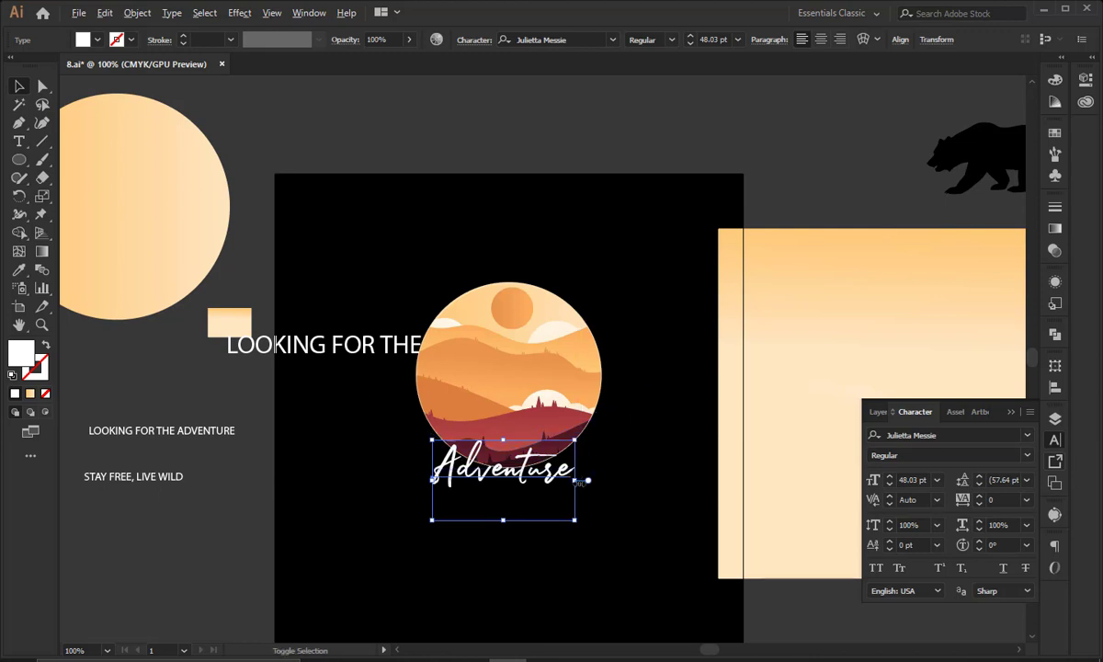
drag(577, 480, 634, 504)
click(649, 578)
drag(348, 337, 182, 362)
Center Adventure horizontally on the badge and lower it slightly over the badge's bottom edge
drag(600, 547, 405, 323)
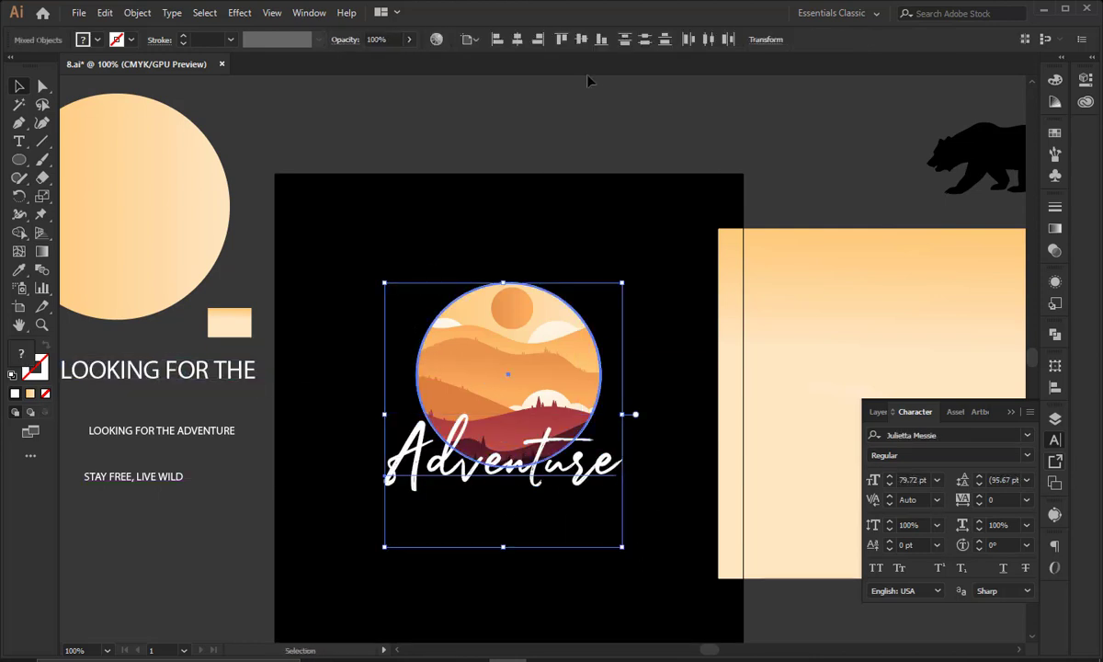
click(518, 39)
click(599, 153)
drag(605, 473, 608, 488)
click(654, 392)
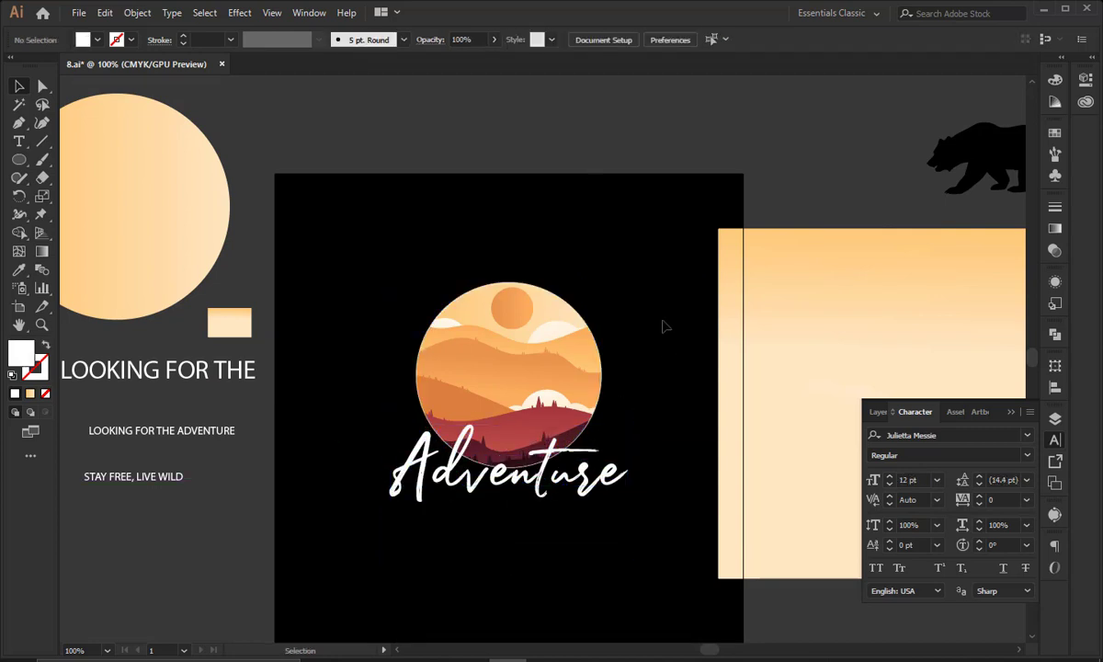
drag(643, 251, 454, 521)
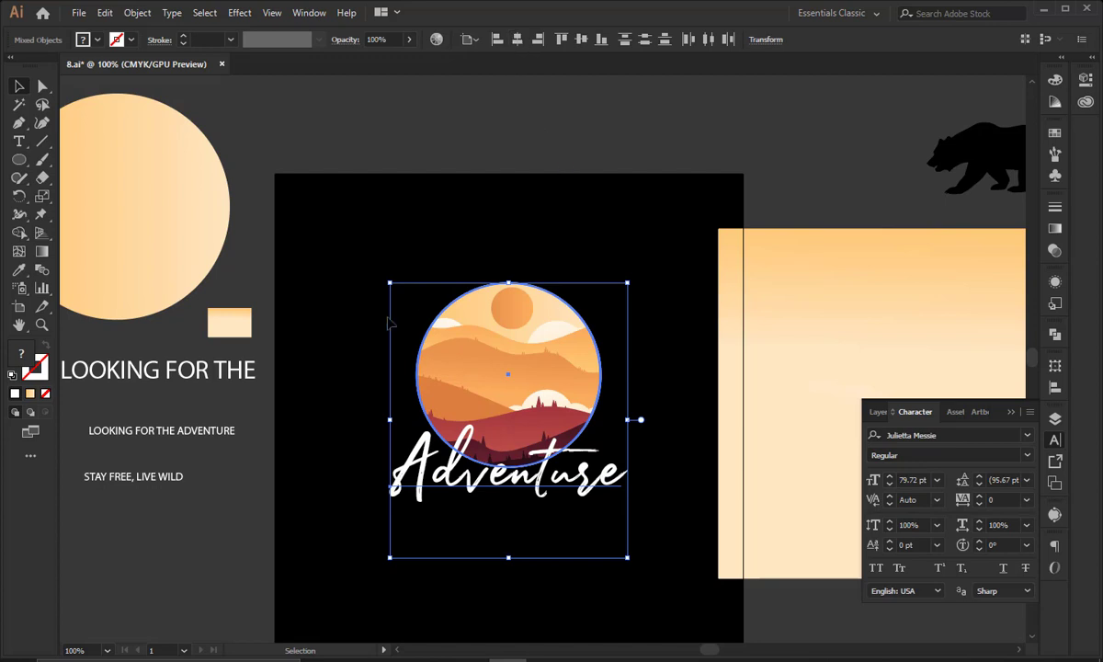
click(359, 315)
Place a copy of LOOKING FOR THE just above the badge and set its font to Geared Slab Thin
drag(222, 374, 582, 262)
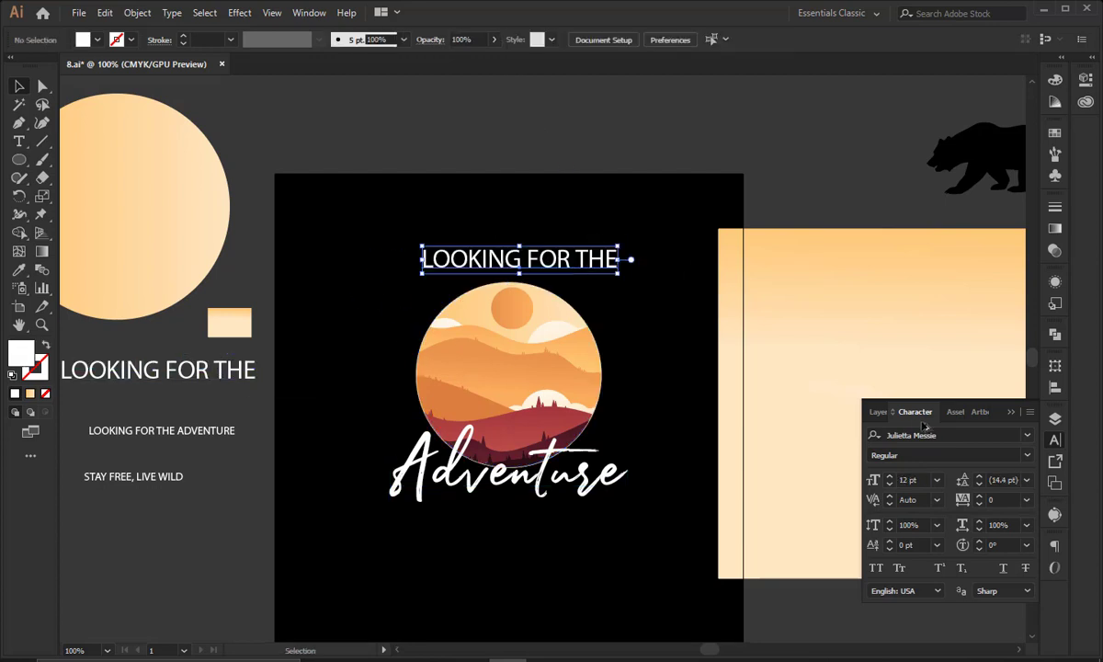
click(957, 437)
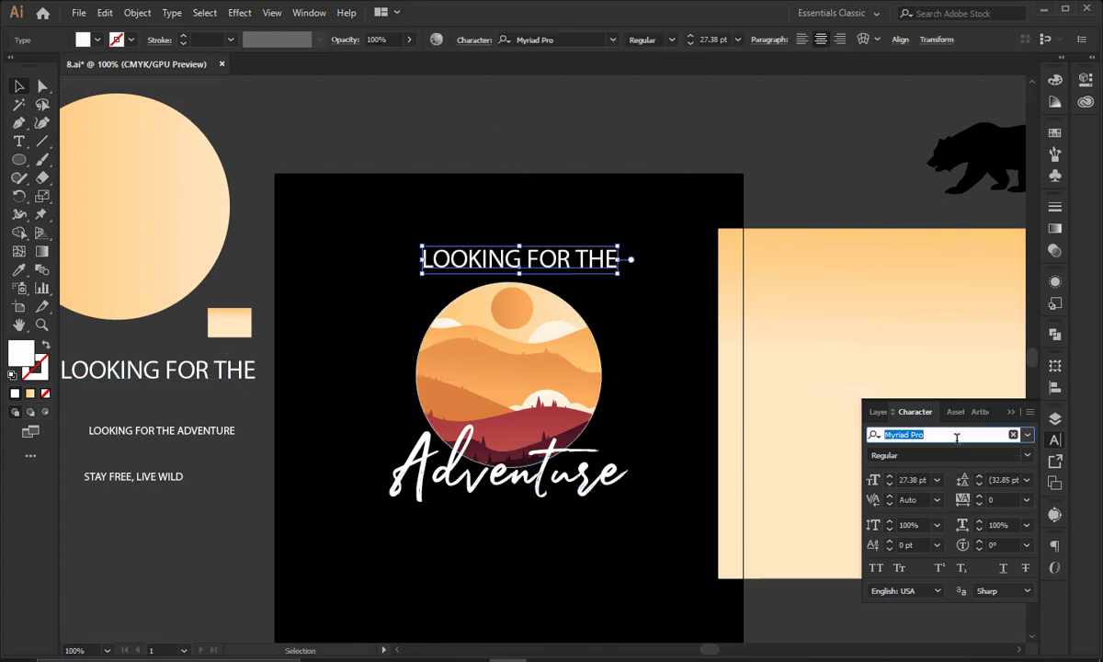
text(gea)
key(Return)
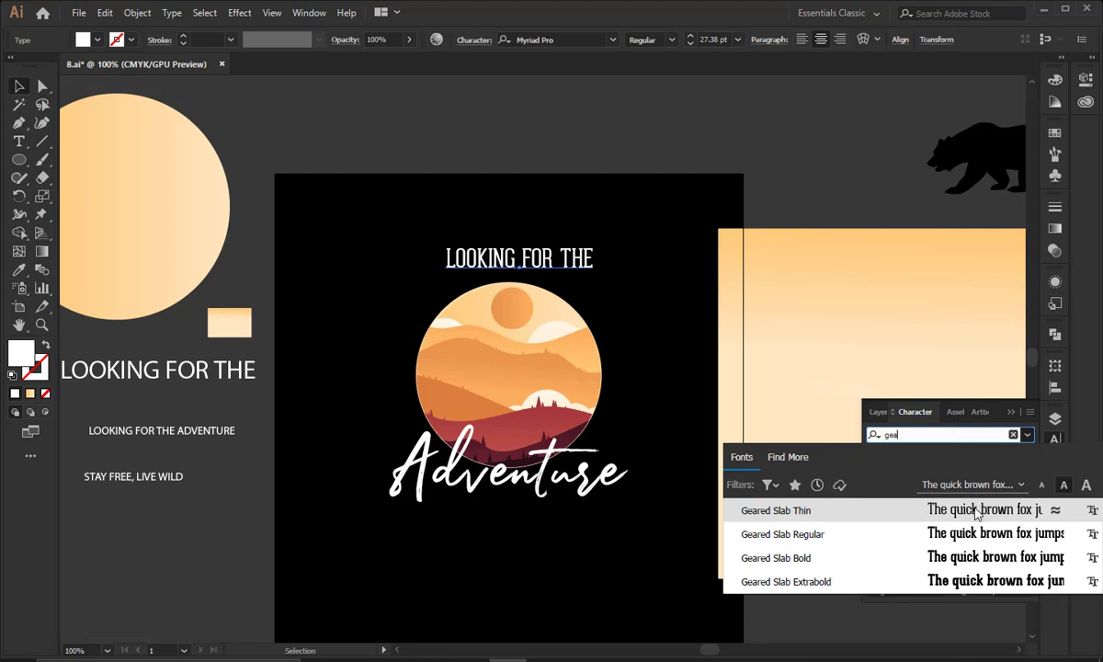
Enlarge the LOOKING FOR THE text above the badge to 30.33 pt and set its tracking to 400
drag(597, 264, 608, 261)
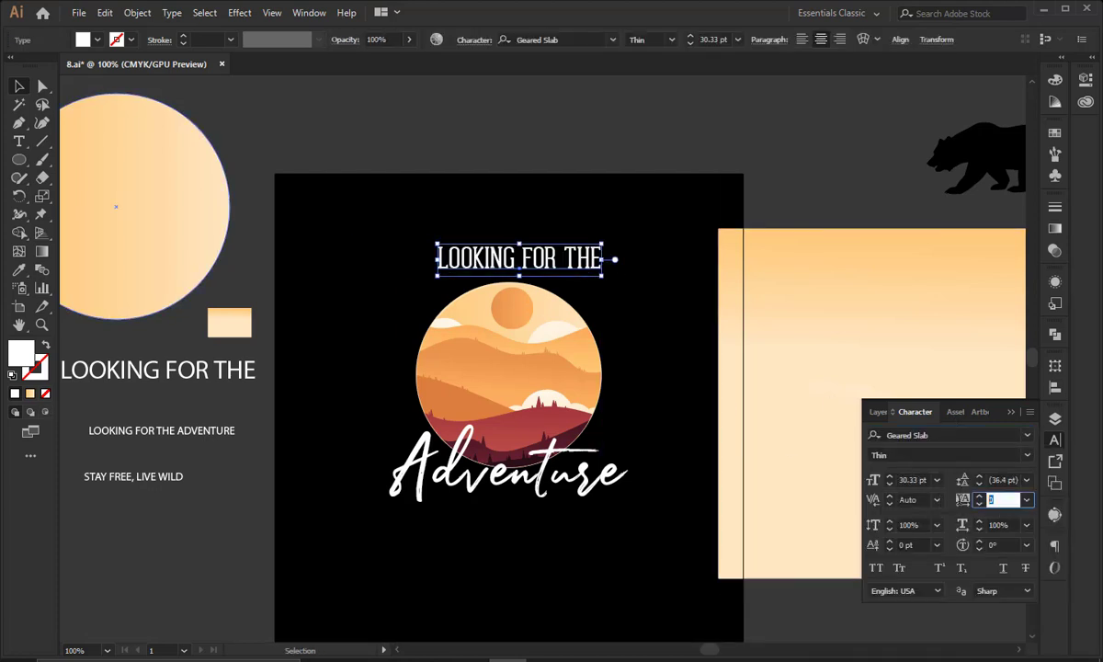
text(400)
key(Return)
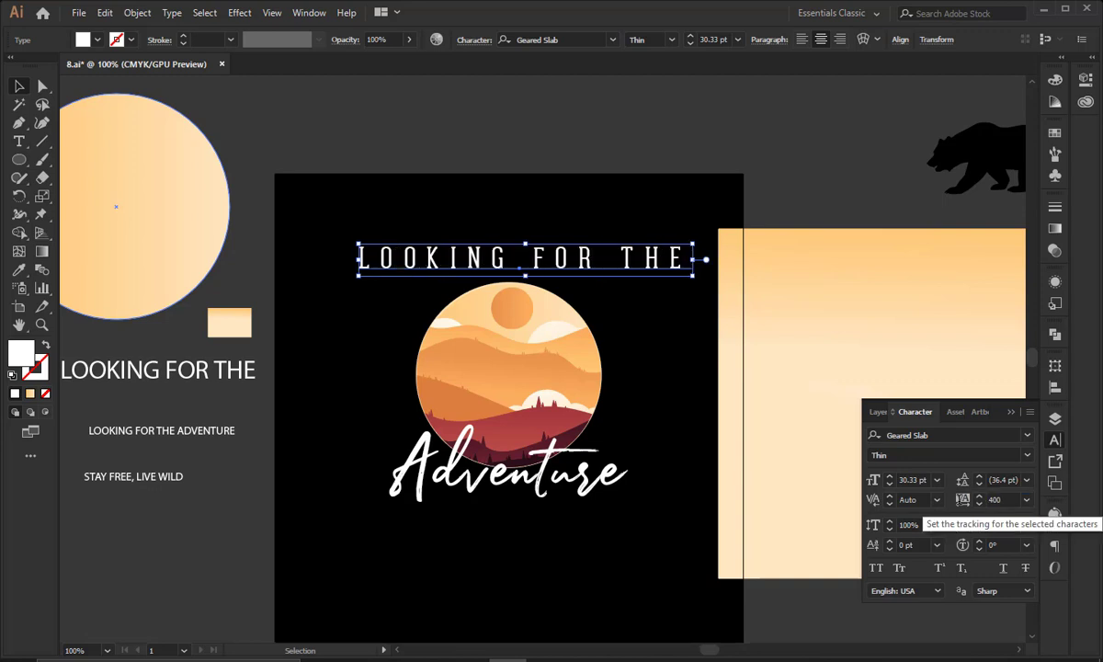
Shrink the LOOKING FOR THE text above the badge to 17.42 pt and place it near the artboard's upper edge
click(539, 209)
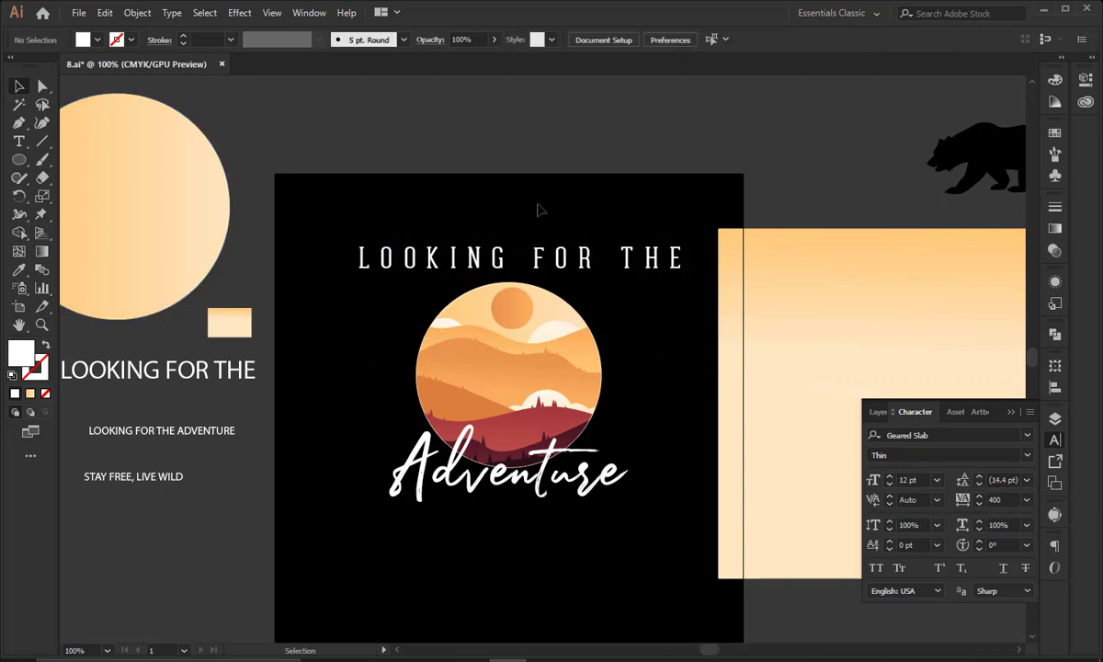
click(593, 272)
drag(693, 260, 596, 222)
click(622, 228)
click(565, 275)
Ungroup the circular sunset badge artwork
click(551, 305)
right_click(548, 298)
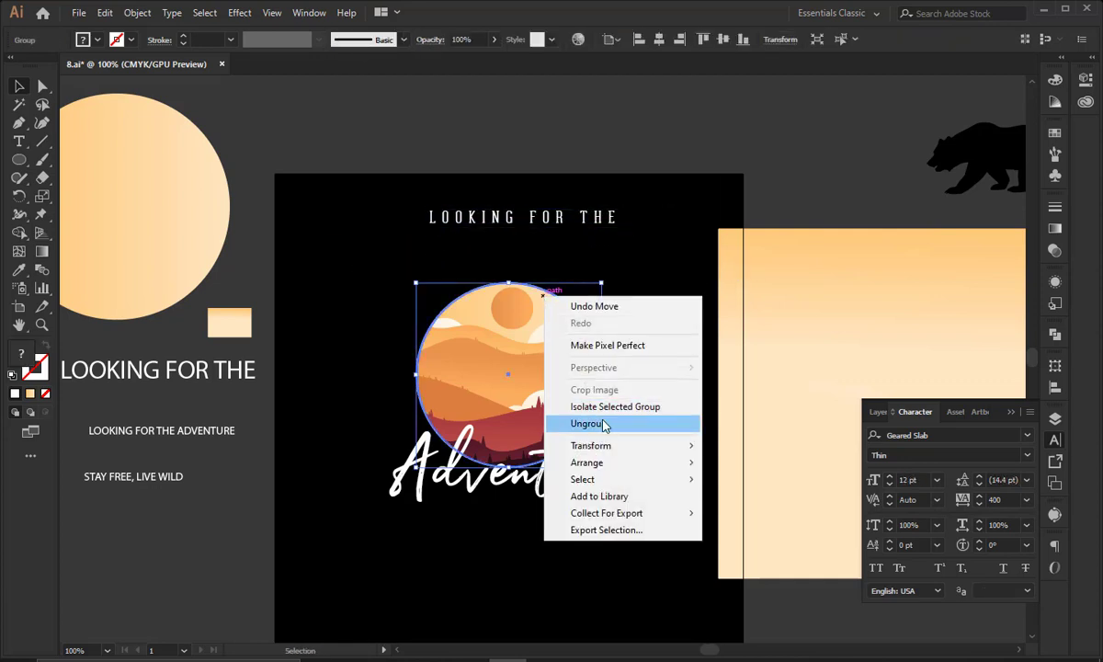
click(604, 424)
click(616, 315)
Try to enlarge the badge's clipped gradient circle evenly around its centre
click(547, 315)
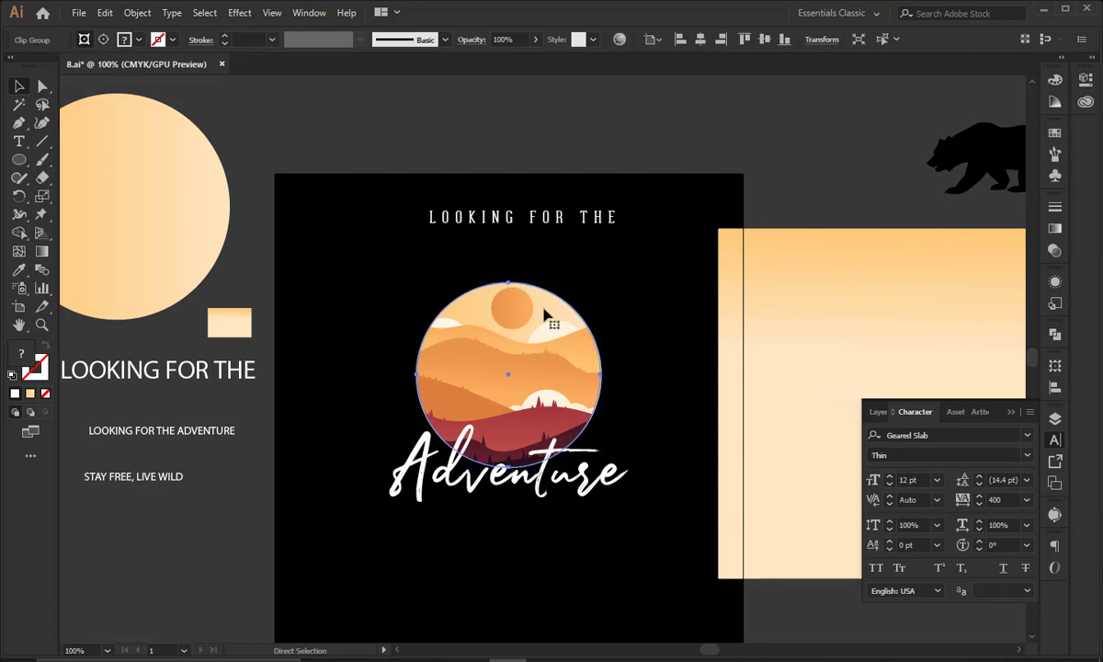
drag(547, 315, 478, 244)
key(ctrl+z)
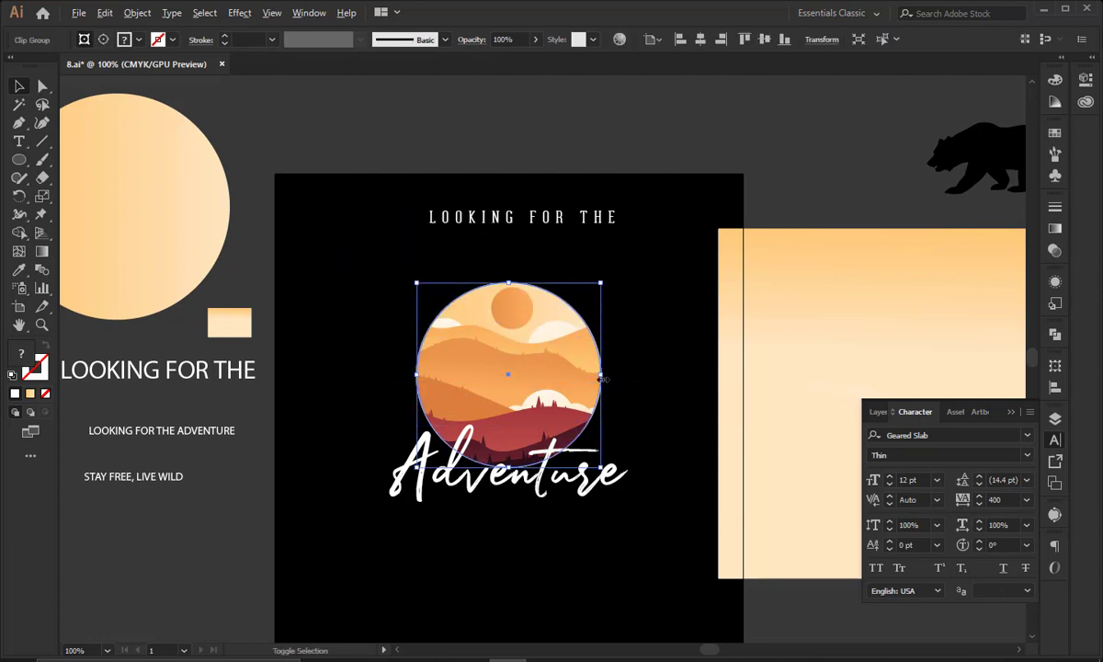
drag(601, 377, 627, 375)
Copy the LOOKING FOR THE text and choose Type on a Path as the active type mode
click(498, 221)
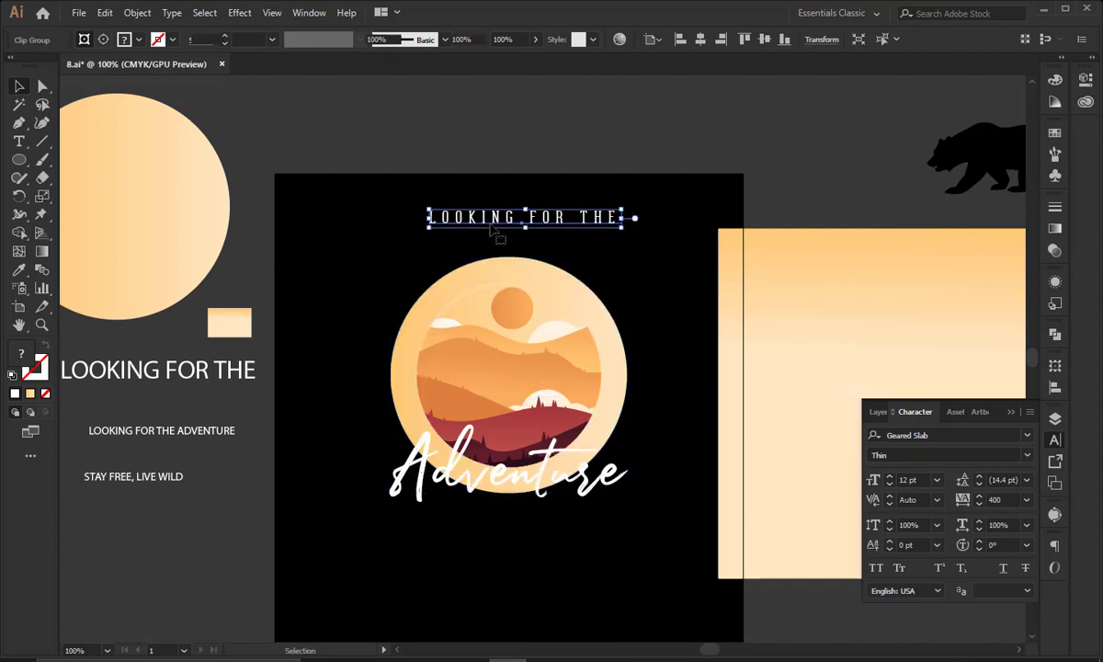
triple_click(497, 220)
key(ctrl+c)
drag(22, 140, 86, 174)
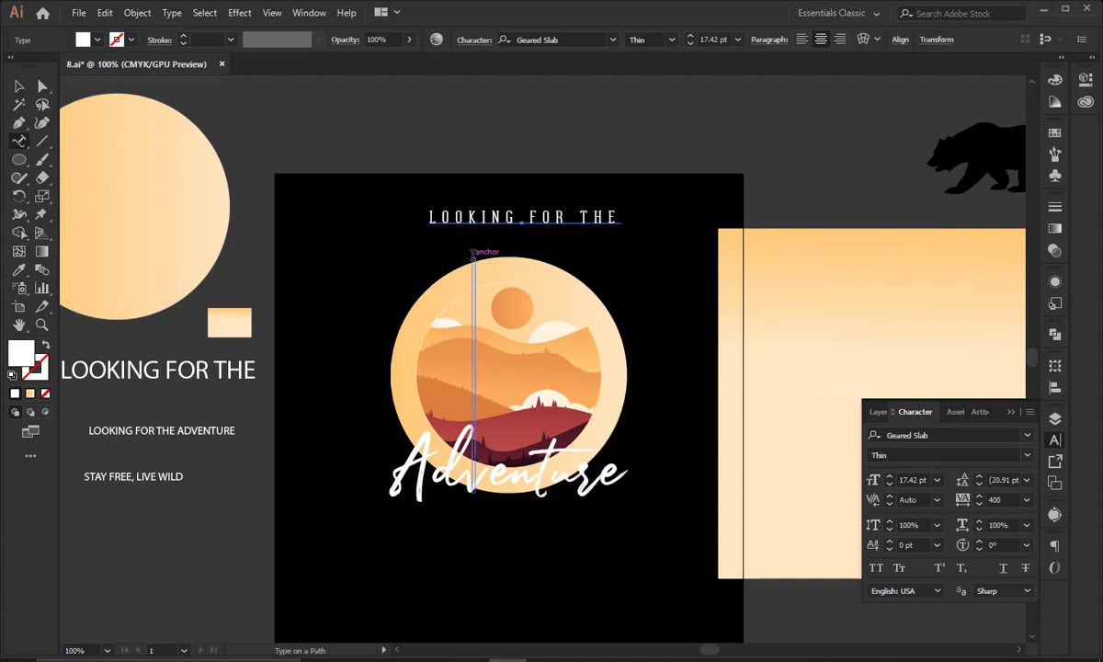
click(19, 86)
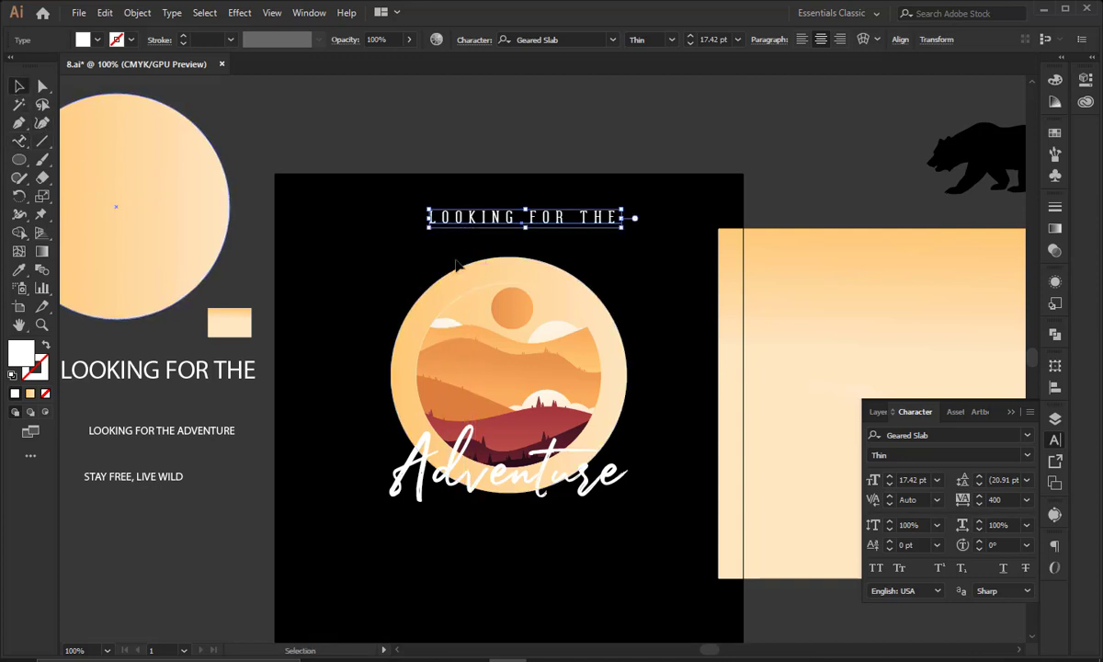
Try moving the enlarged clipped circle away from the badge, undoing each move
click(480, 283)
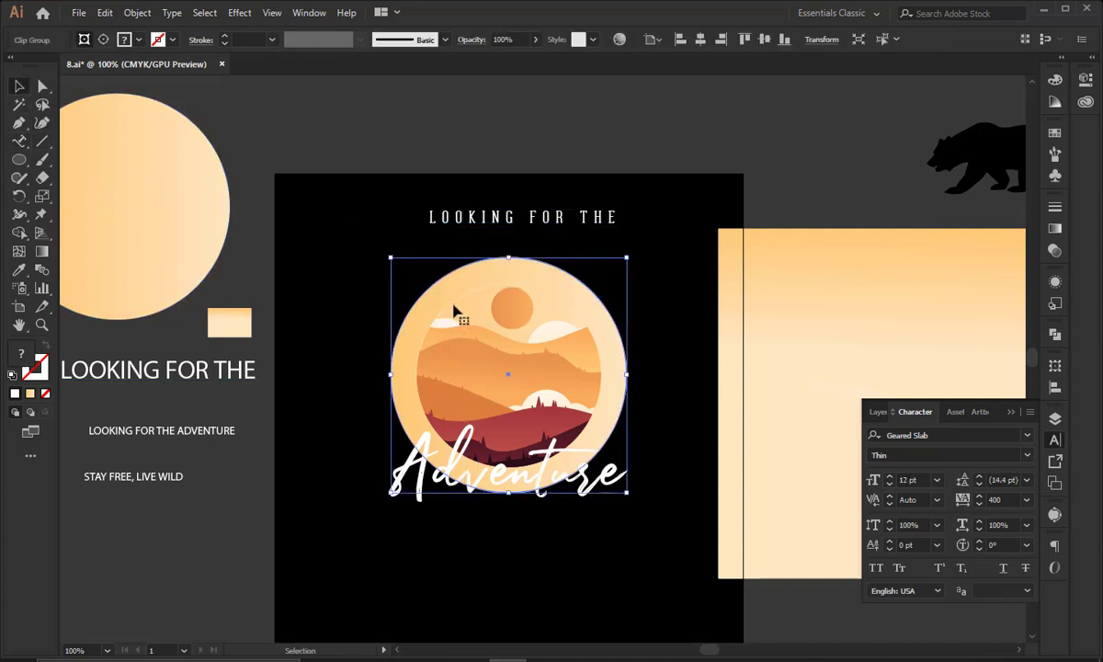
drag(487, 346, 390, 307)
key(ctrl+z)
click(137, 13)
click(187, 178)
drag(490, 280, 396, 267)
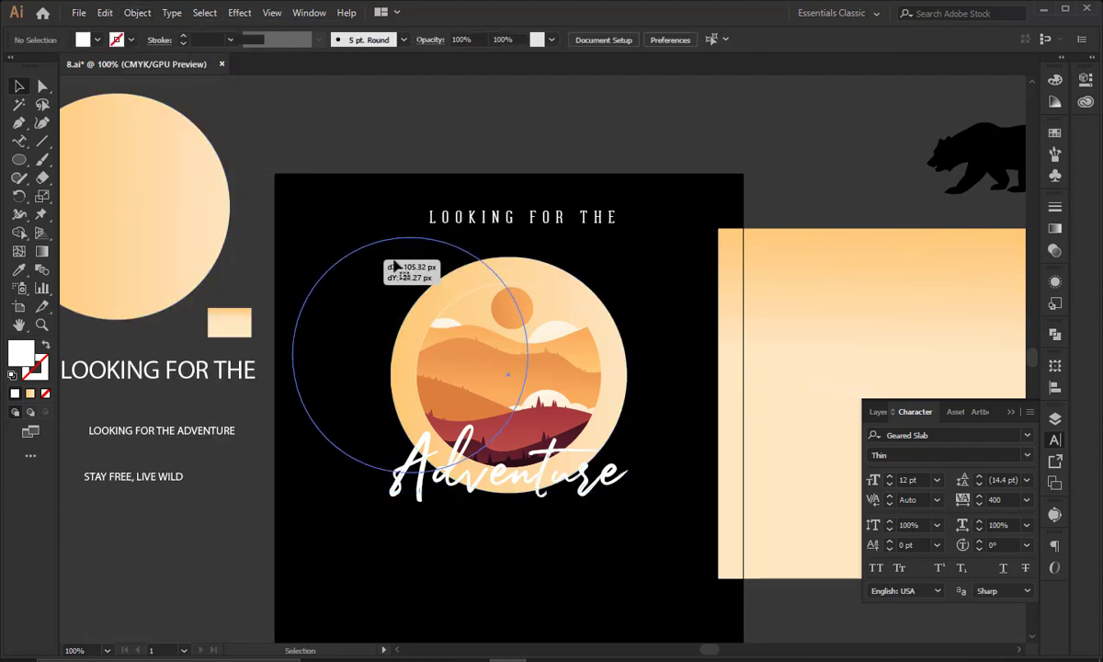
key(ctrl+z)
Try releasing the enlarged circle's clipping mask, and undo back to the badge's original size
right_click(457, 280)
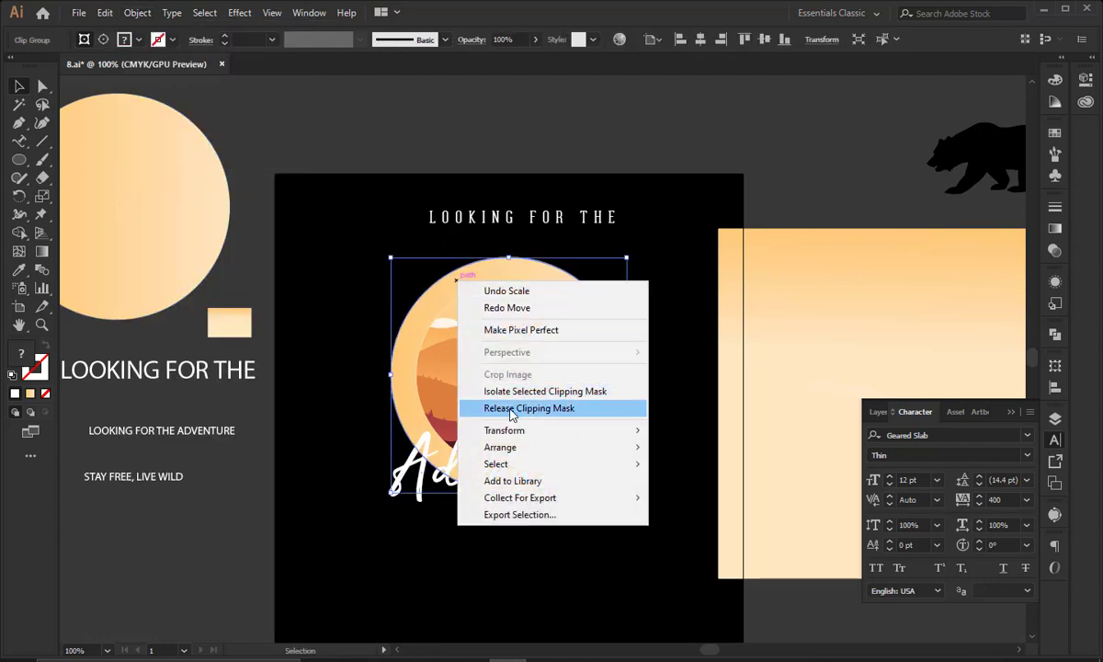
click(528, 408)
click(696, 313)
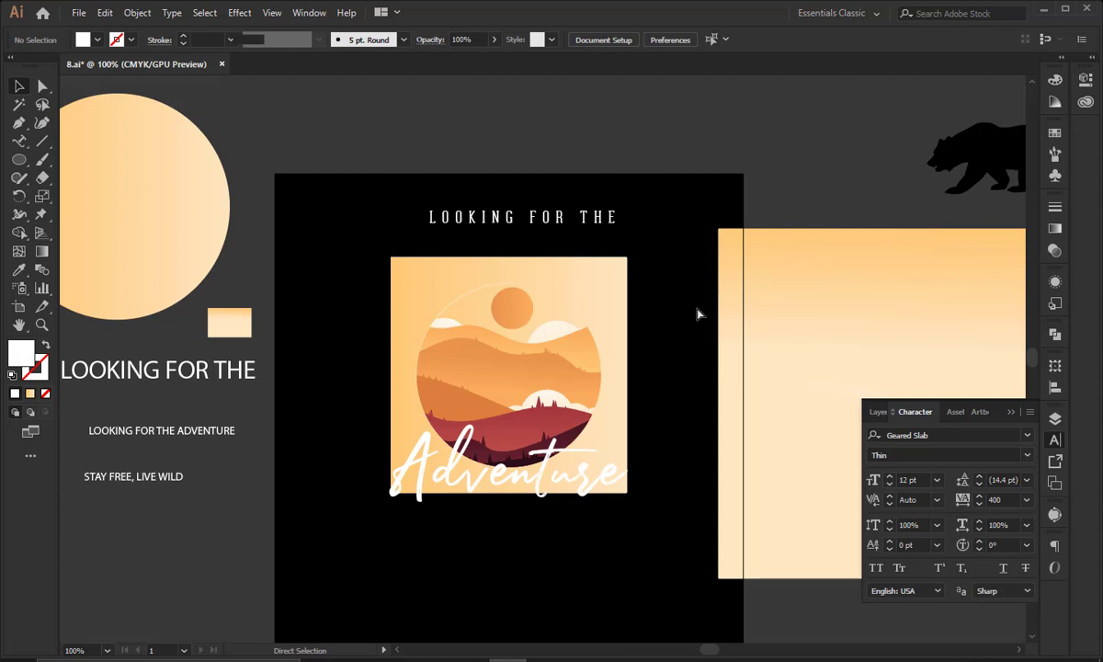
key(ctrl+z)
click(658, 312)
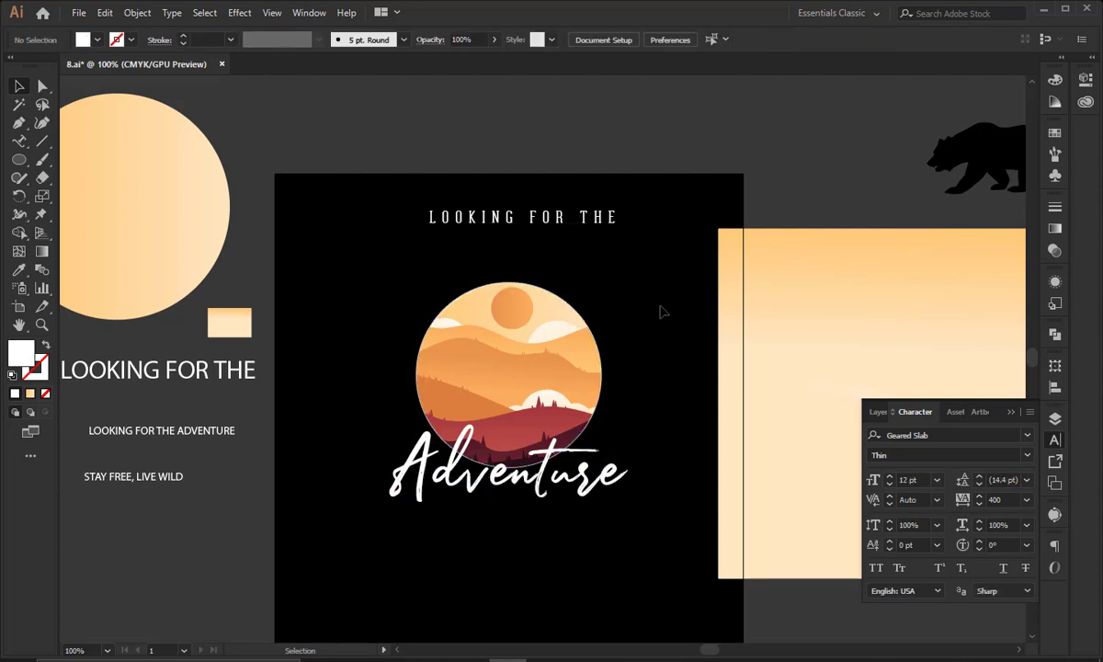
Place a copy of the large gradient circle over the badge and centre both on each other horizontally and vertically
click(175, 248)
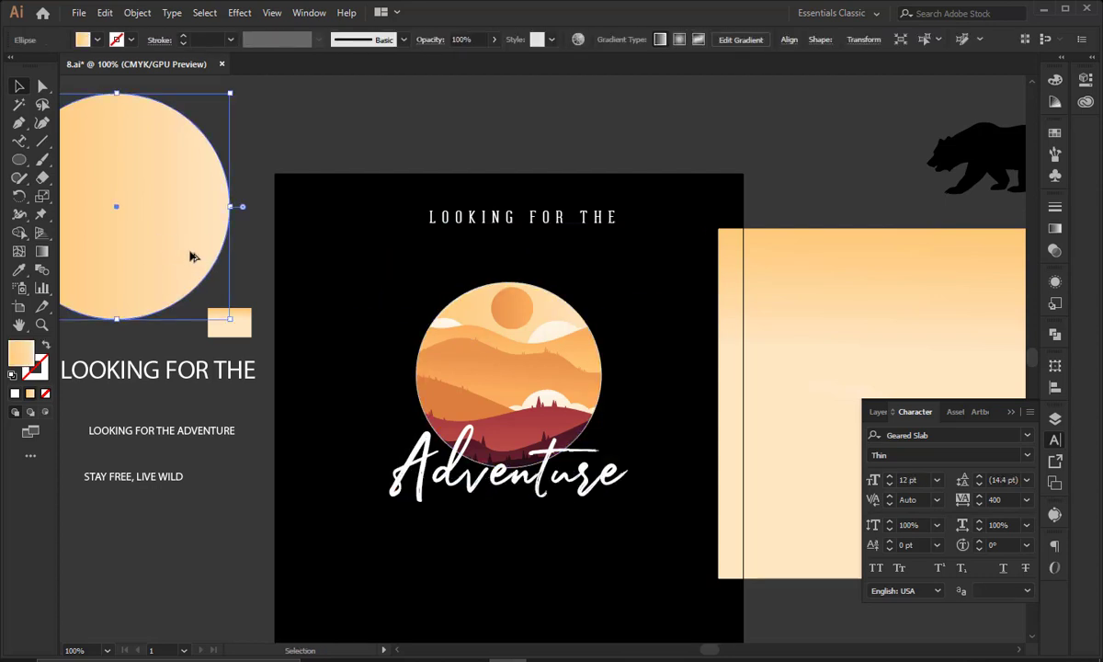
drag(190, 256, 554, 428)
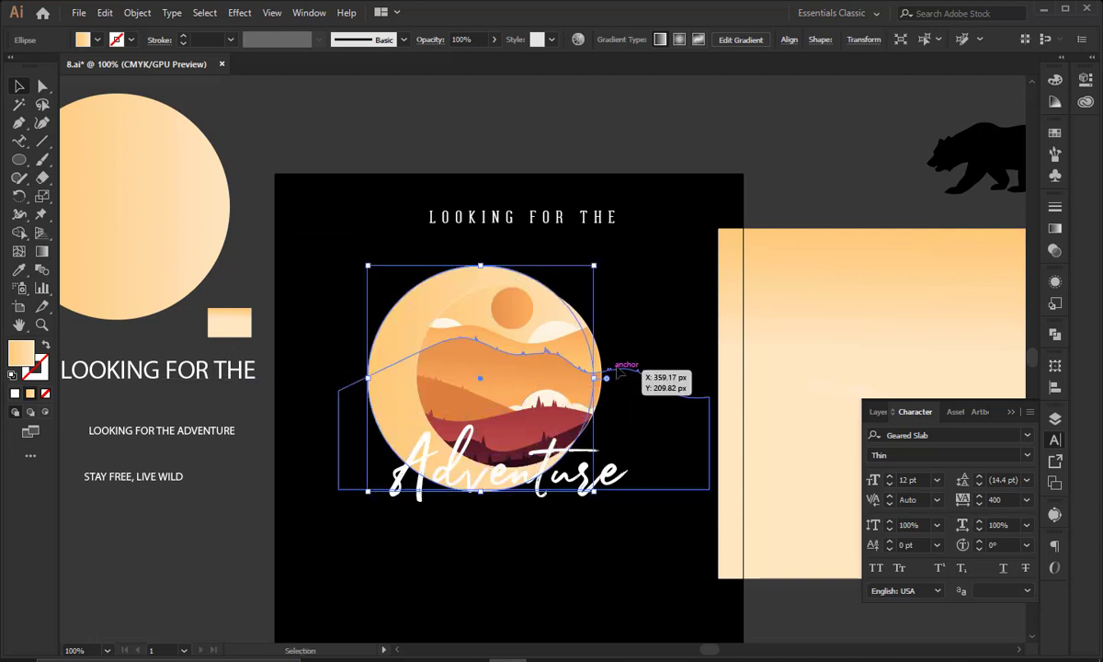
drag(616, 369, 612, 372)
shift+click(515, 358)
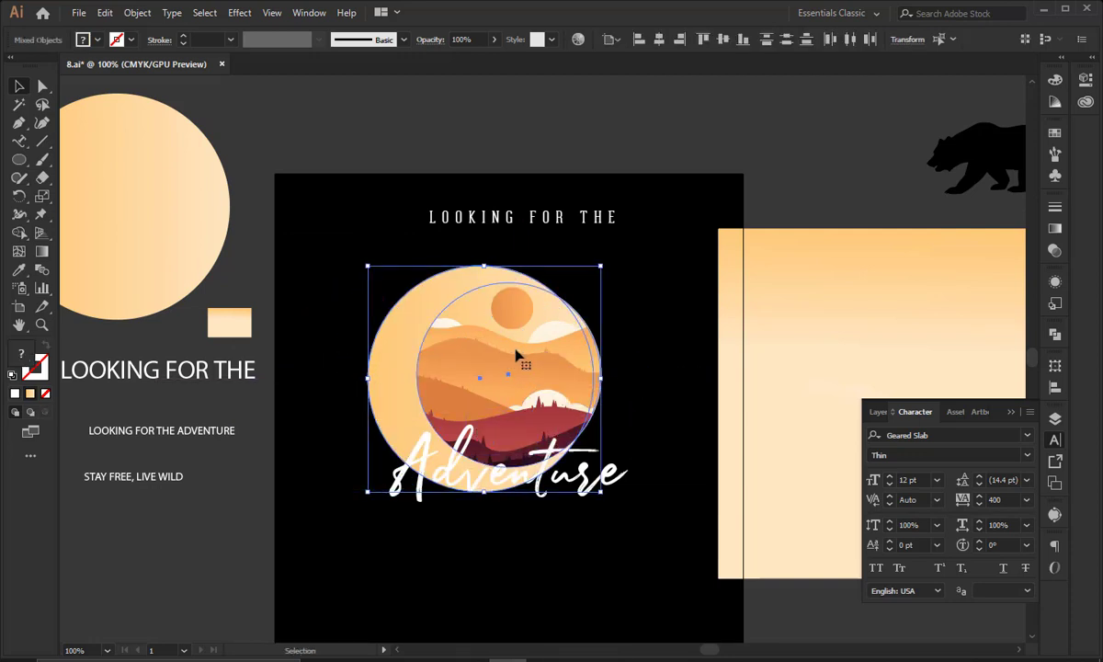
click(659, 40)
click(722, 40)
click(644, 304)
Swap the copied circle's fill and stroke, and paste LOOKING FOR THE as type along its path
click(562, 351)
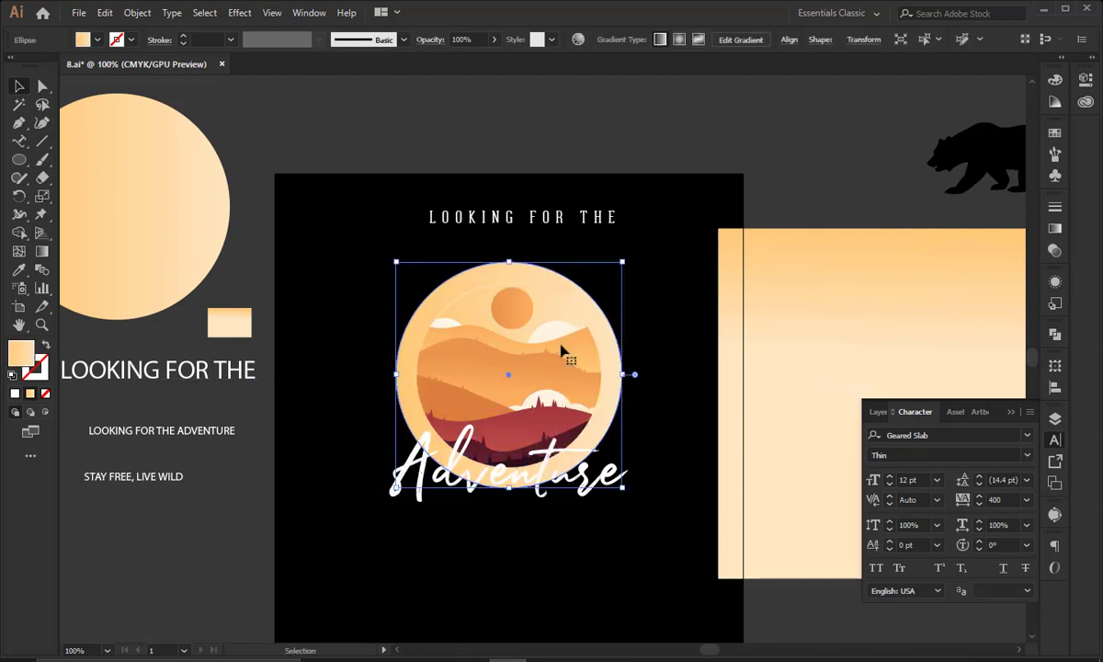
click(43, 347)
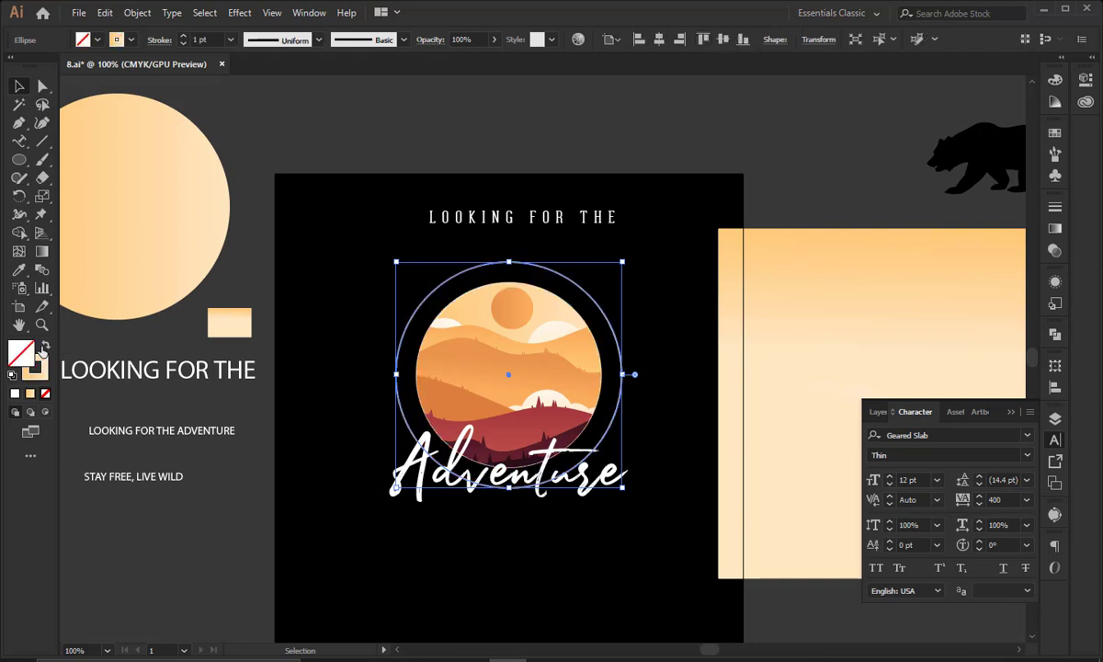
click(19, 141)
click(451, 272)
key(ctrl+v)
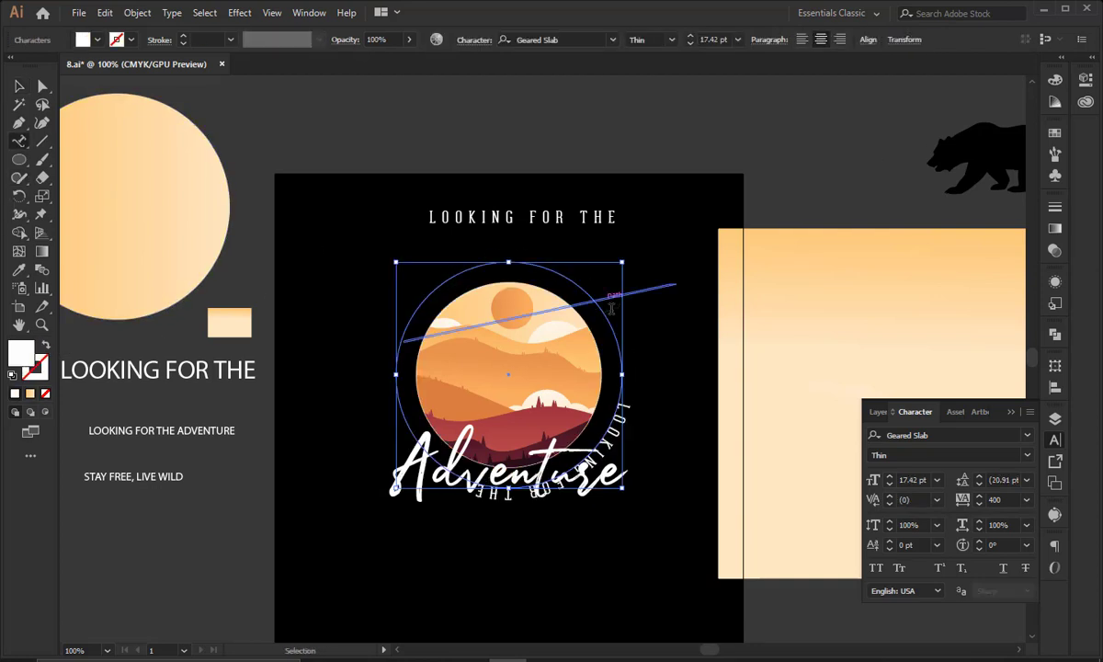
Set the path text to 31 pt and shift it along the circle so it arches centred over the badge
click(18, 87)
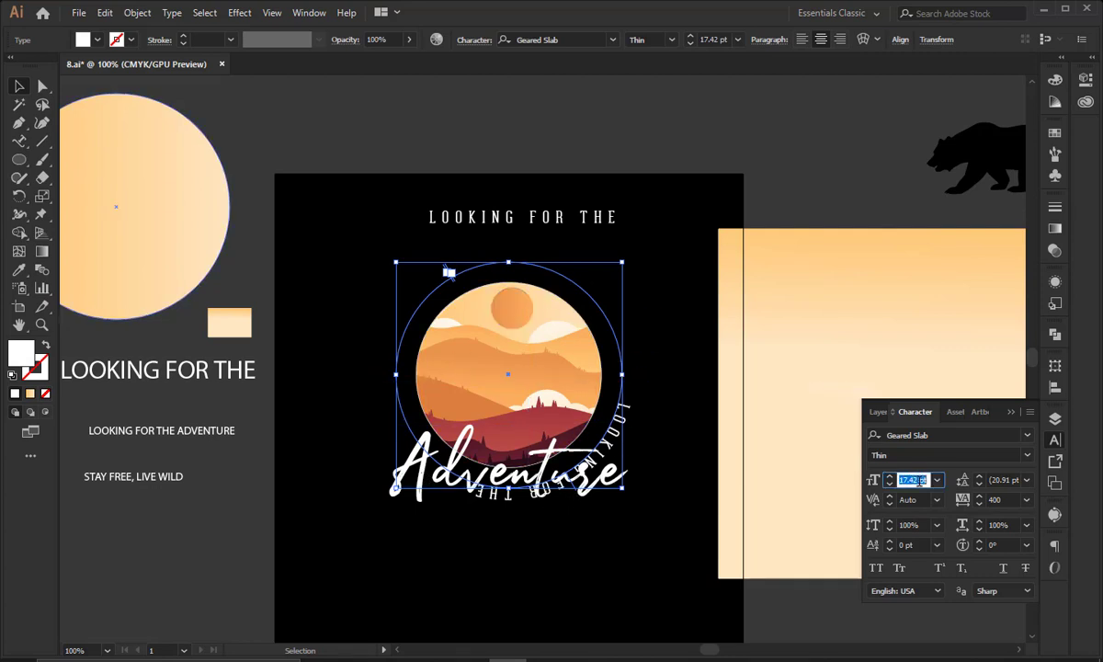
scroll(917, 481, up, 14)
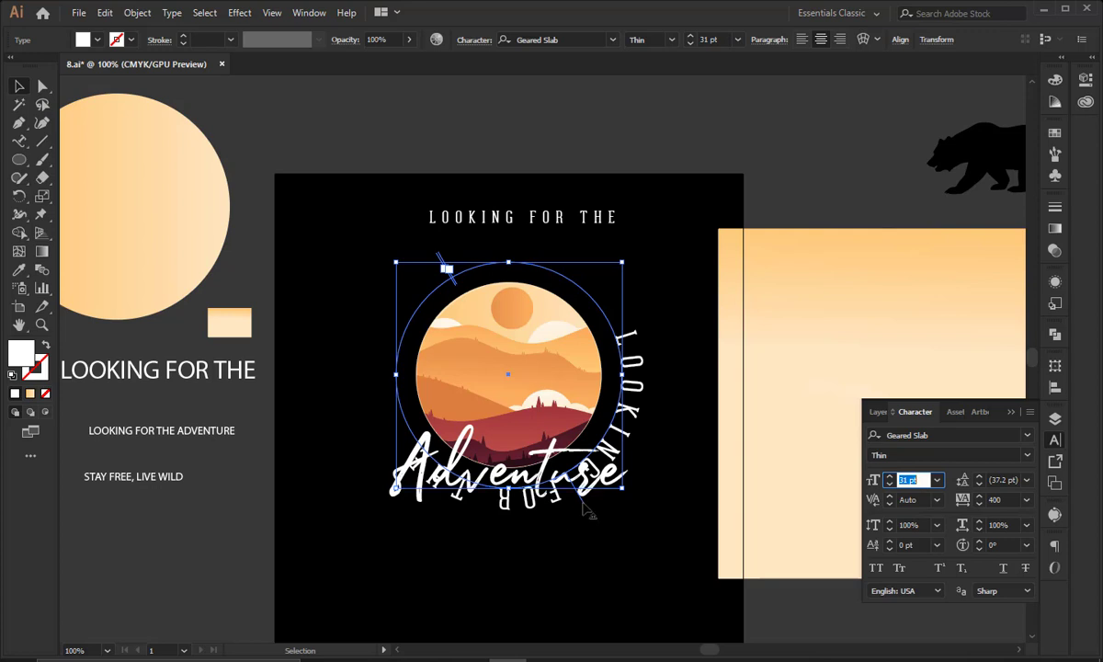
drag(582, 505, 509, 296)
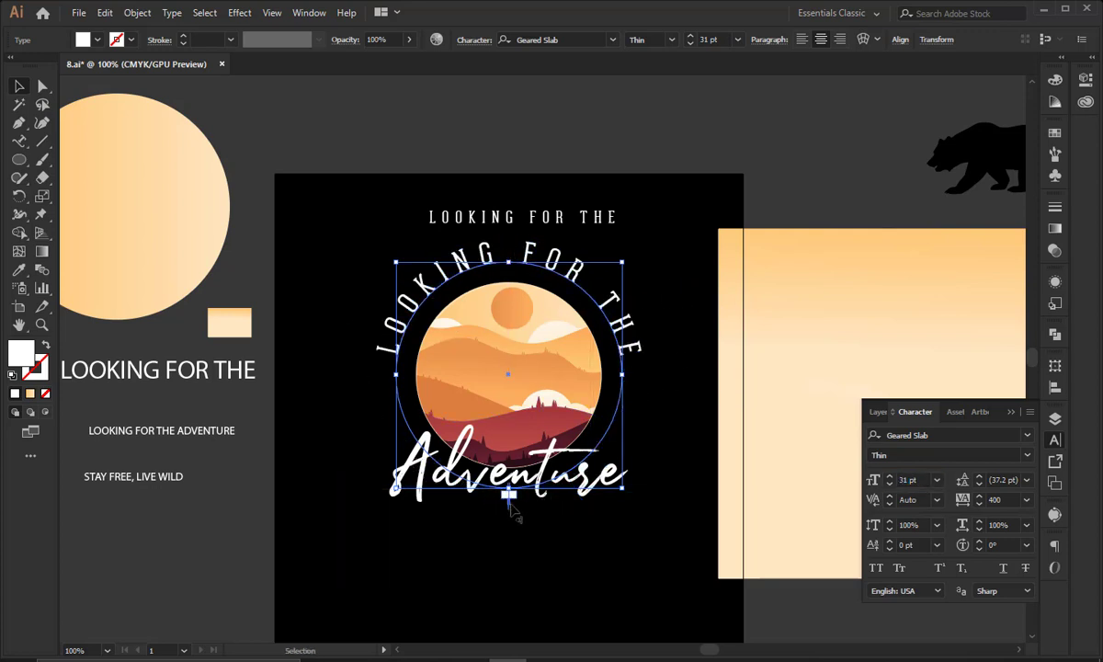
drag(508, 496, 630, 375)
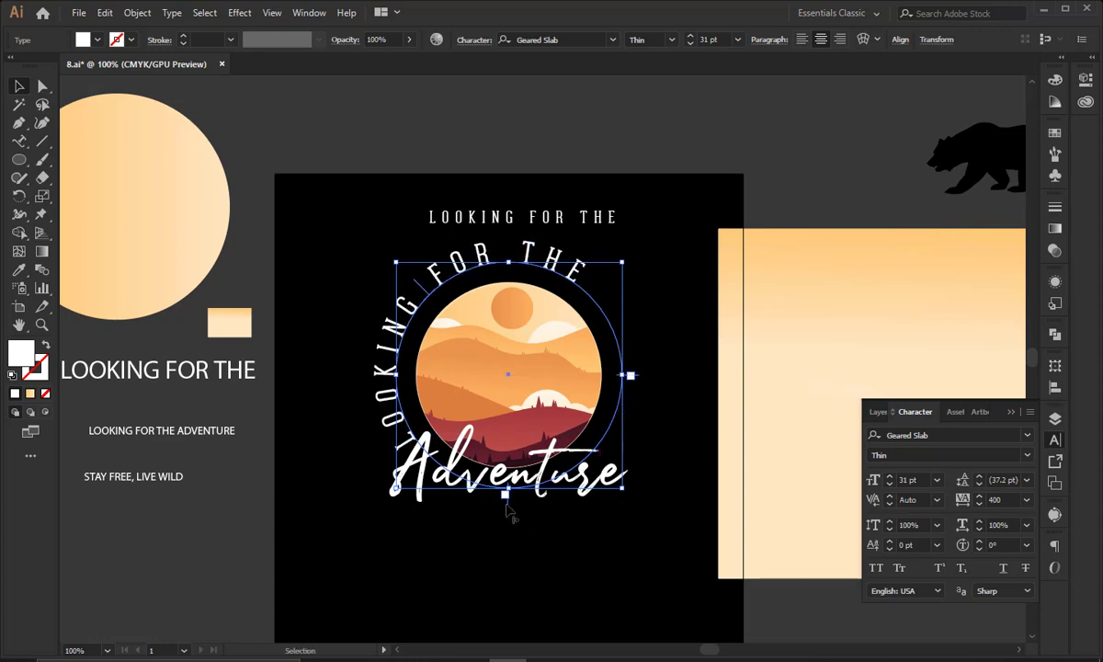
drag(510, 515, 360, 377)
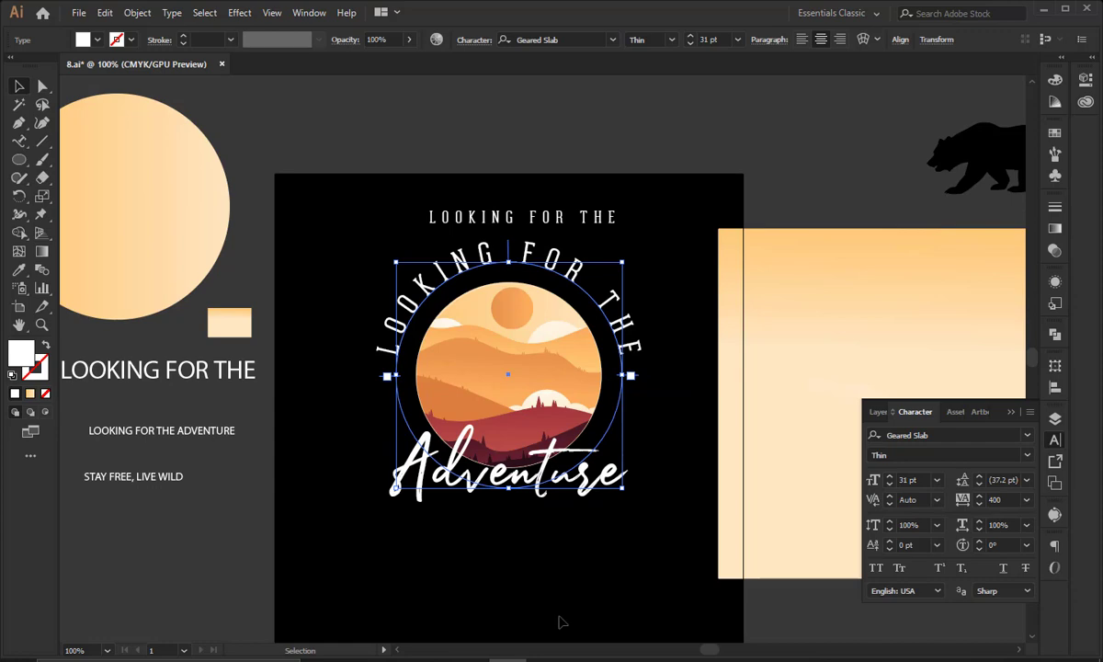
Fine-tune the path text's start and end brackets to line up with the circle's left and right anchor points
key(ctrl+equal)
key(ctrl+equal)
key(ctrl+equal)
key(ctrl+equal)
drag(350, 432, 540, 504)
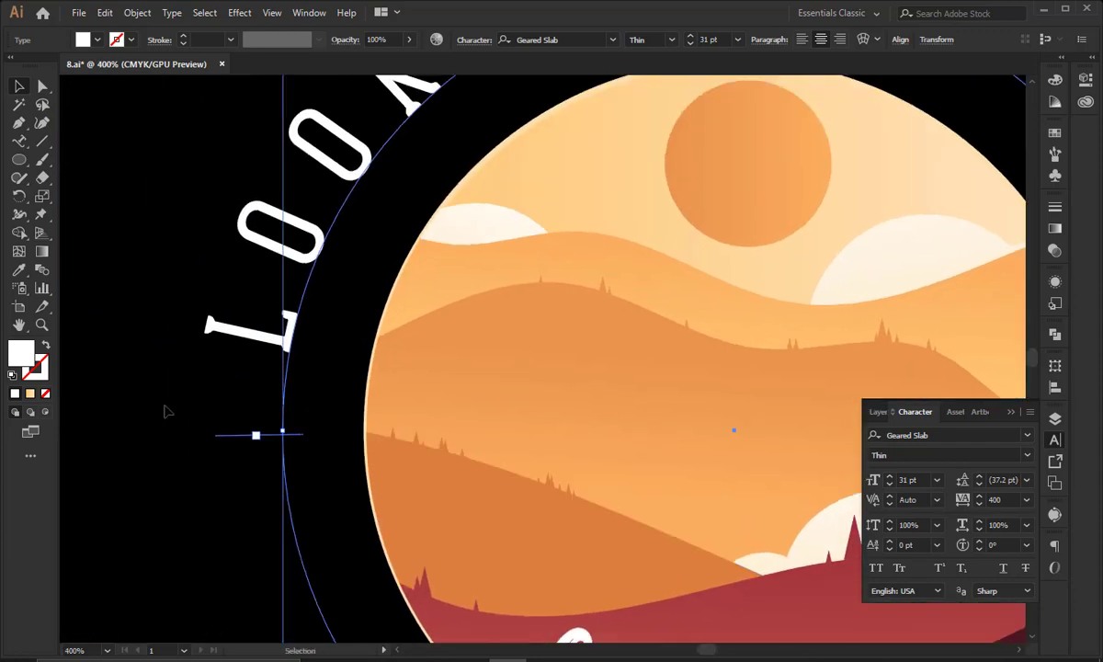
drag(225, 437, 223, 431)
drag(401, 358, 73, 366)
drag(878, 380, 591, 374)
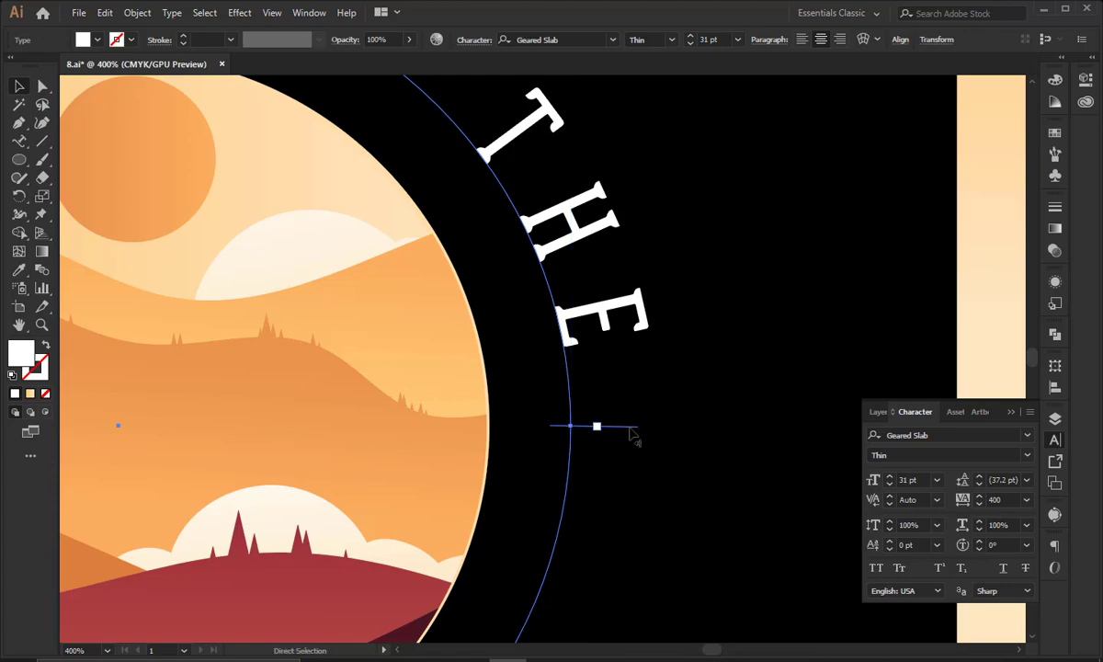
Shrink the arched text's circle around its centre so the lettering sits closer to the badge
key(ctrl+minus)
key(ctrl+minus)
key(ctrl+minus)
key(ctrl+minus)
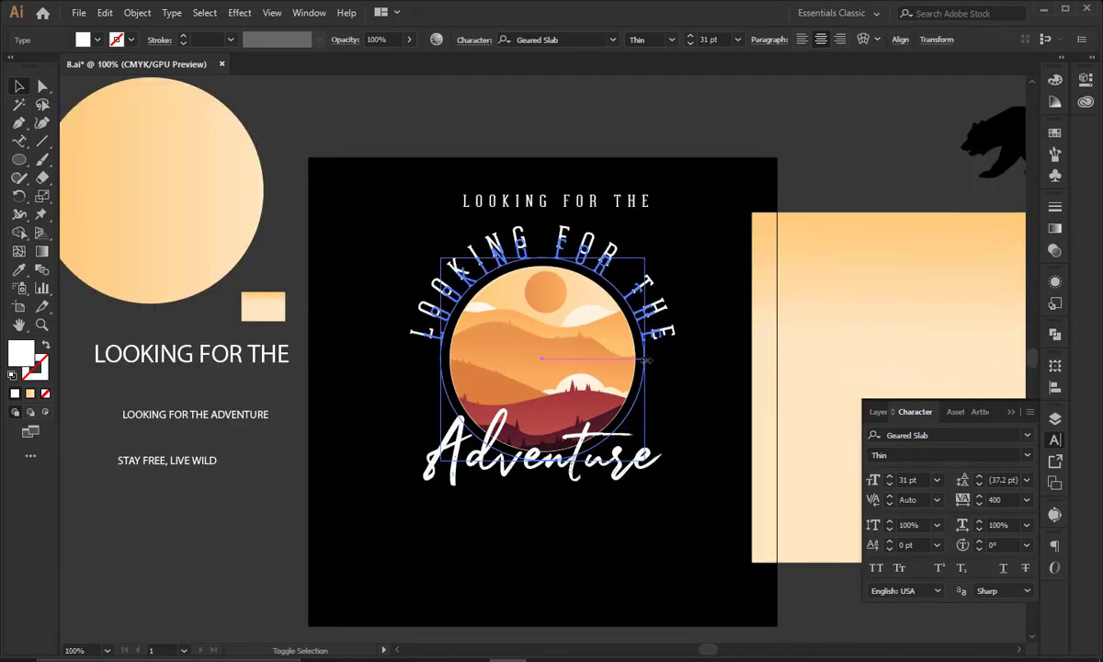
click(688, 319)
Place a spare copy of the arched LOOKING FOR THE text beside the artboard, below the STAY FREE, LIVE WILD text
alt+drag(643, 305, 155, 533)
click(517, 560)
drag(620, 561, 565, 563)
drag(608, 559, 349, 244)
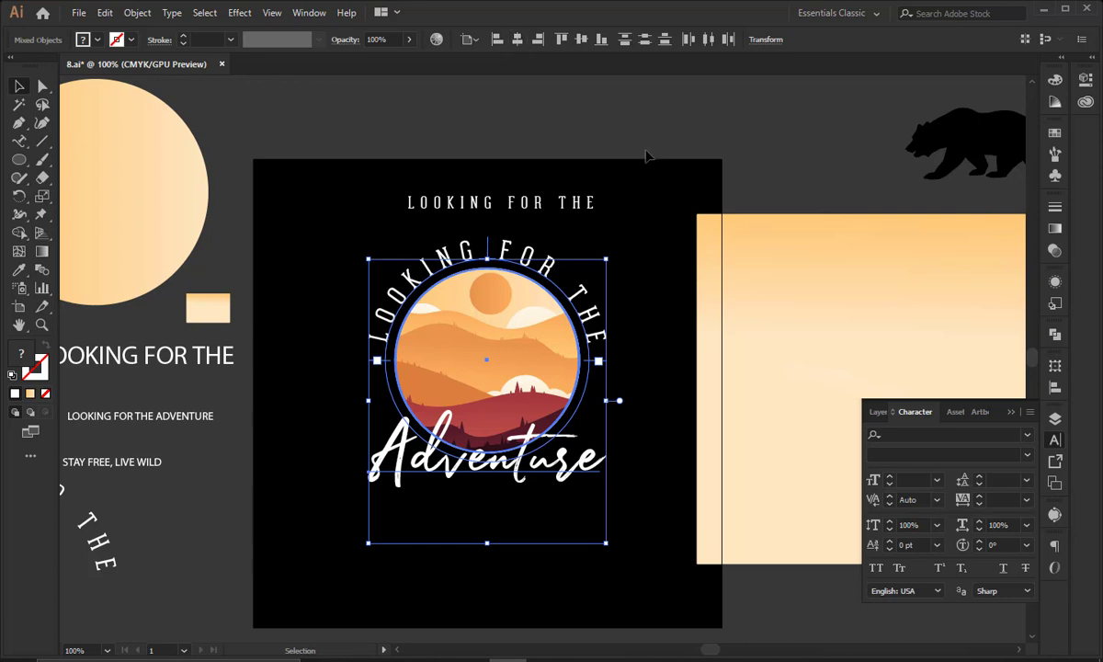
click(684, 223)
drag(693, 283, 742, 221)
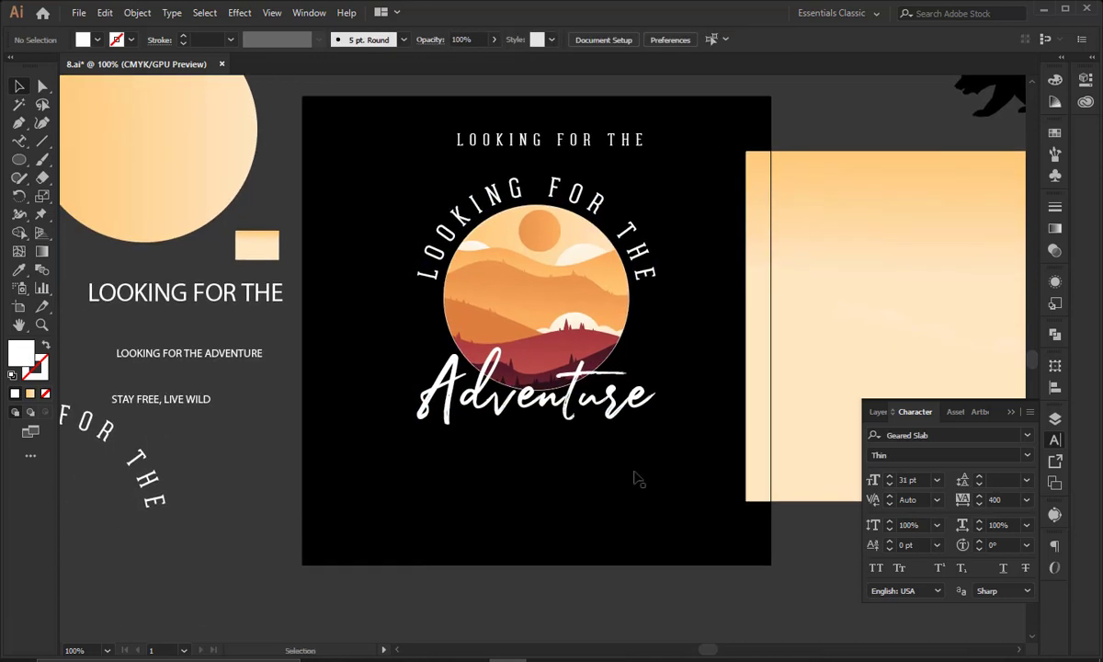
Group the arched text, badge and Adventure lettering together, and save the document
click(625, 415)
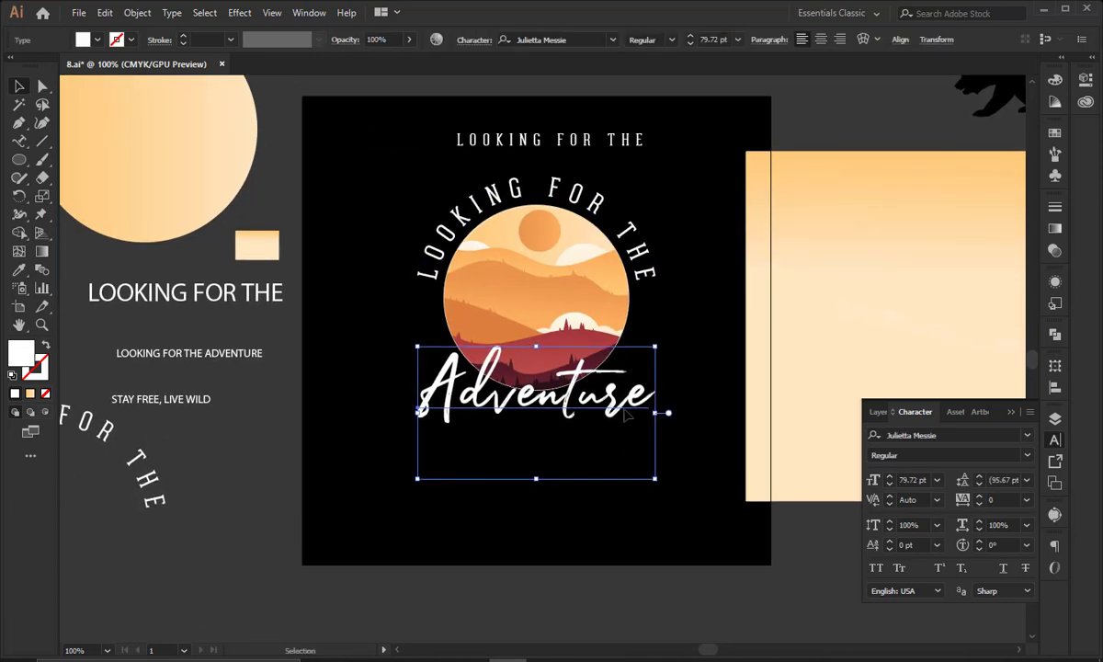
click(651, 514)
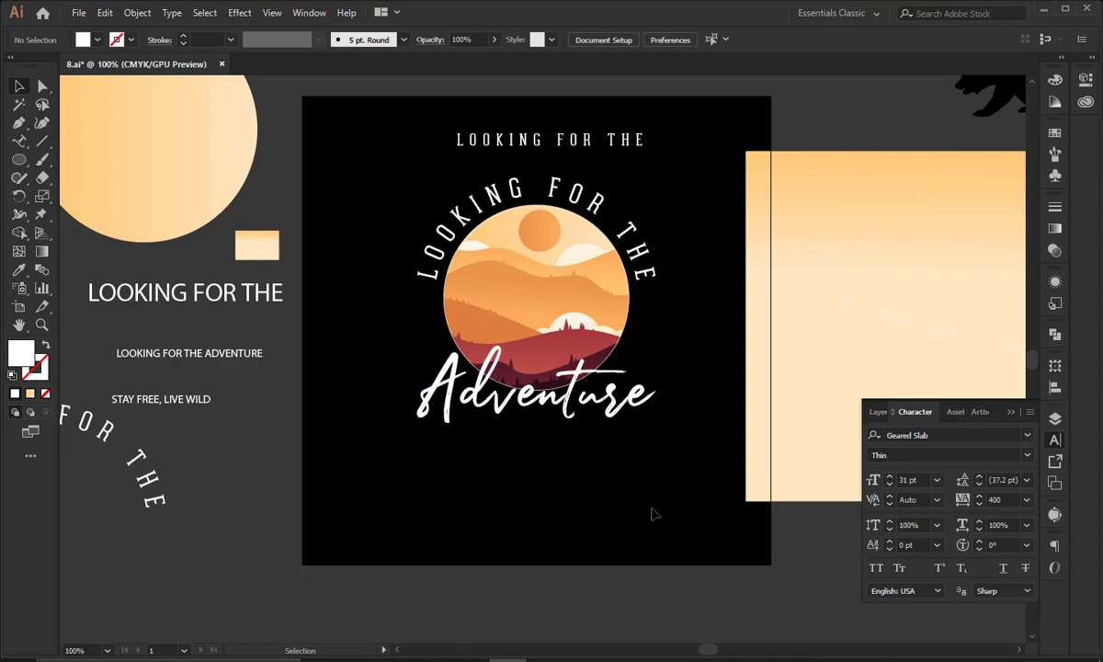
drag(403, 185, 669, 418)
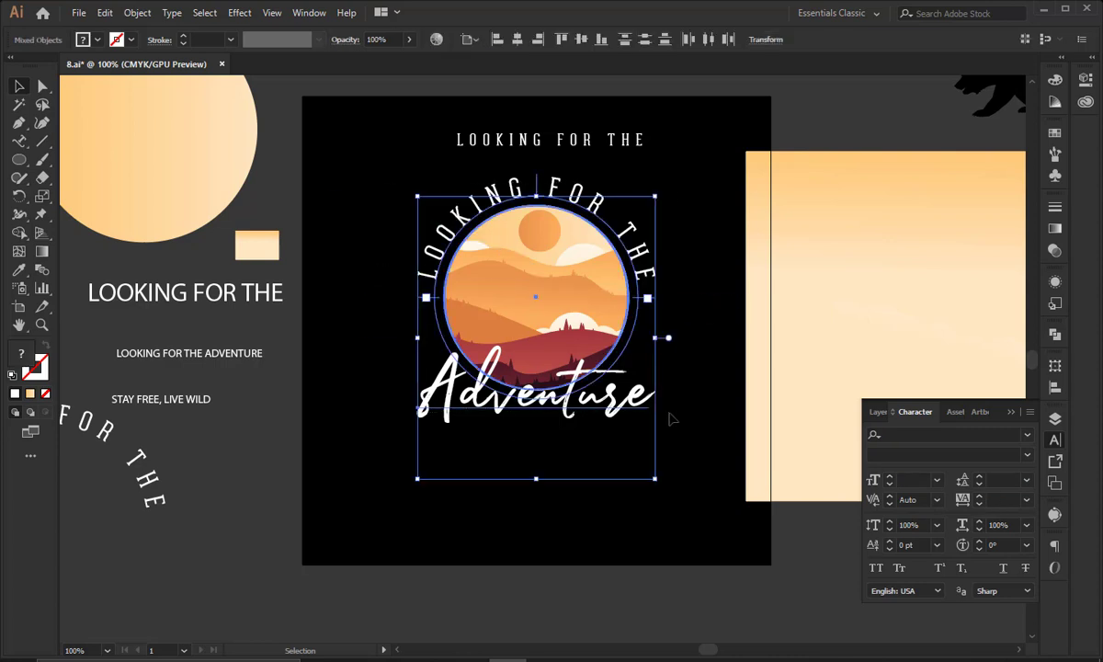
key(ctrl+g)
key(ctrl+s)
click(668, 470)
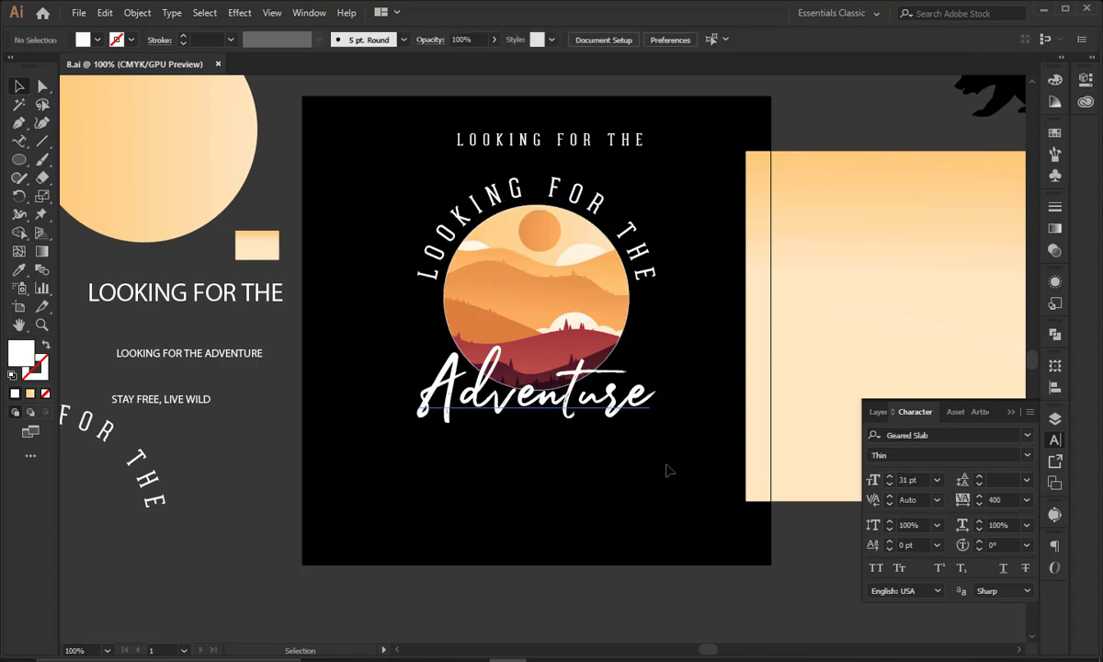
Move the finished badge group off the artboard to the empty area below the gradient rectangle
drag(603, 437, 448, 323)
drag(389, 199, 793, 599)
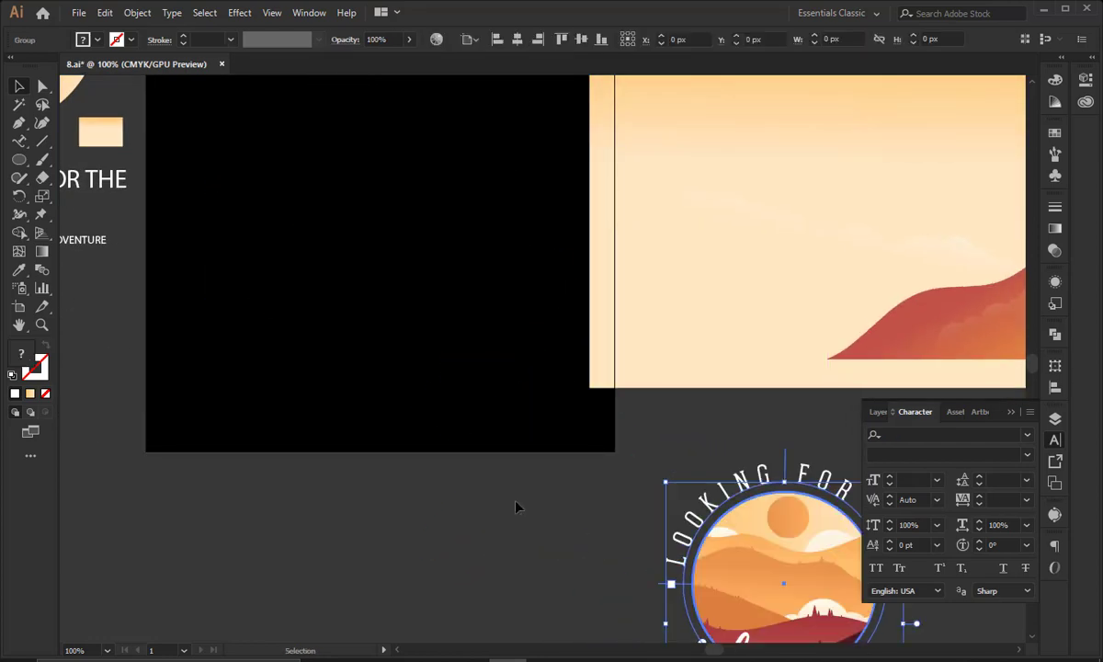
click(517, 505)
Place a copy of the black bear silhouette on the black artboard below the LOOKING FOR THE text
drag(506, 400, 568, 657)
alt+drag(939, 272, 358, 451)
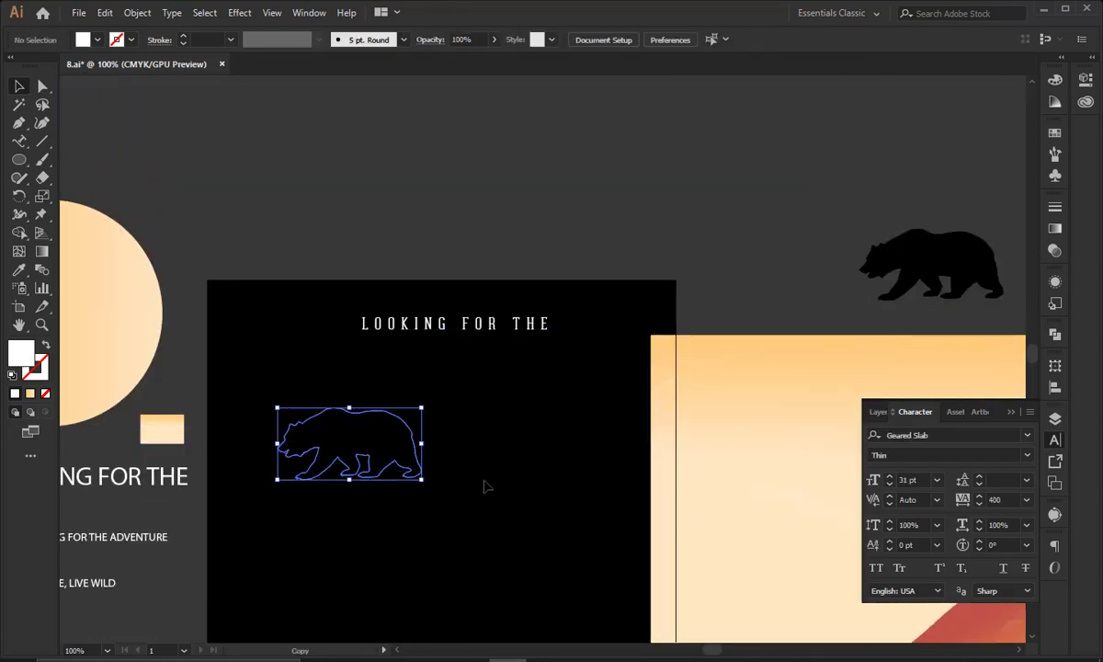
drag(626, 602, 558, 398)
drag(748, 266, 463, 228)
drag(832, 316, 752, 303)
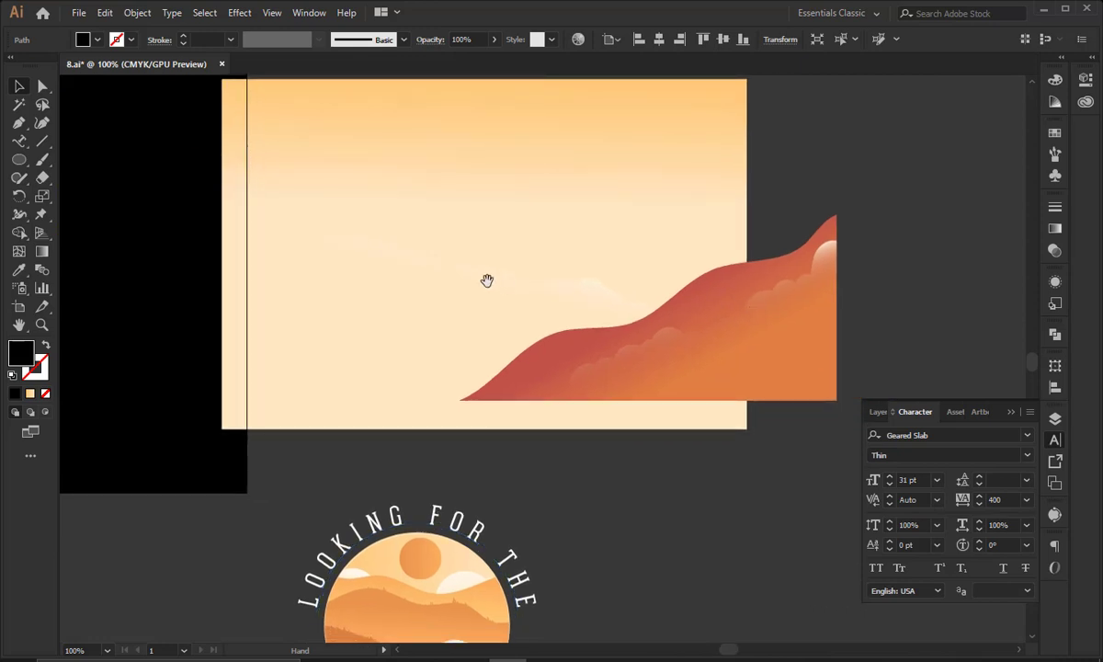
Undo the placement of the bear silhouette copy on the artboard and deselect everything
drag(361, 281, 797, 376)
key(ctrl+z)
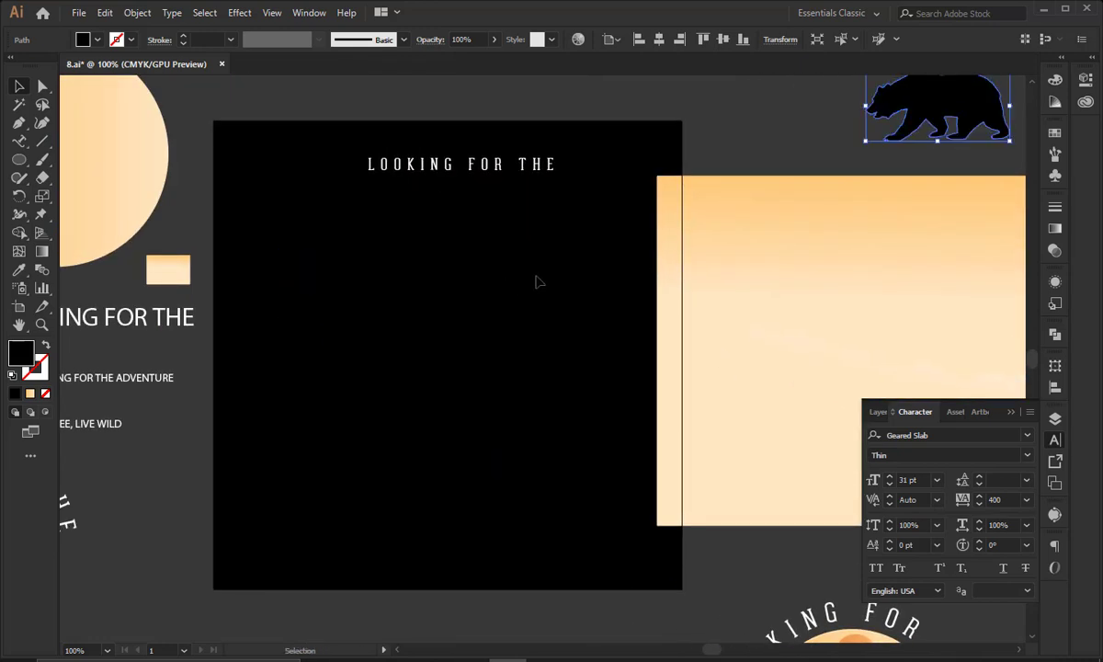
click(826, 134)
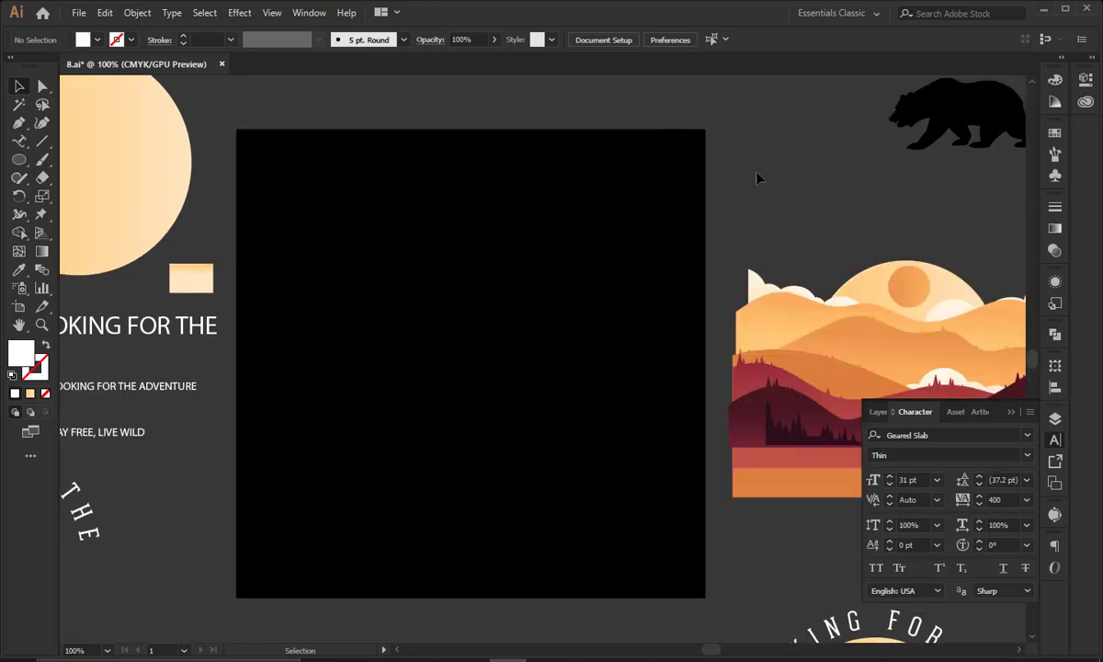
Place a copy of the black bear silhouette on the artboard and fill it with the large circle's peach gradient
drag(639, 210, 601, 196)
drag(922, 122, 430, 319)
click(20, 271)
click(116, 204)
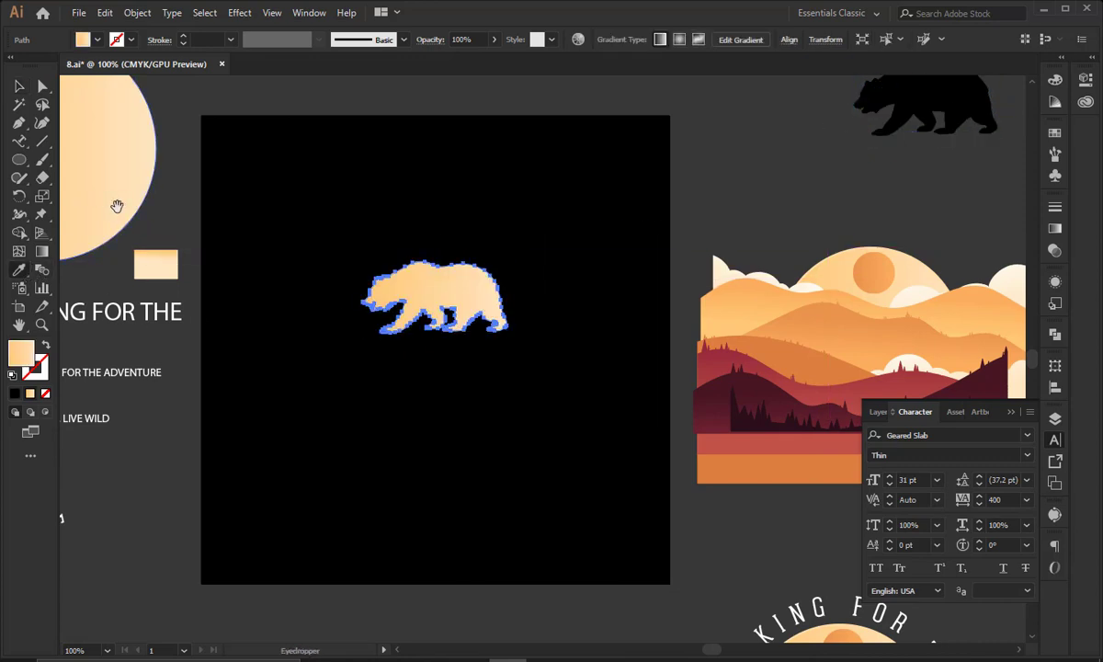
drag(116, 204, 197, 230)
Enlarge the gradient bear proportionally to about half the artboard's width
click(22, 84)
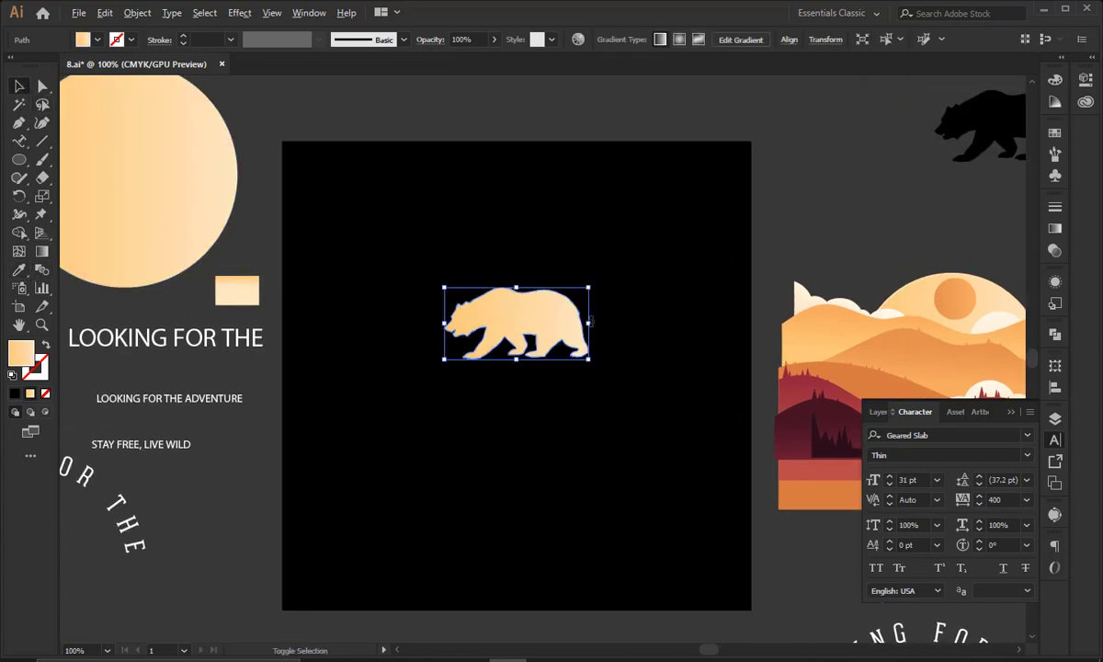
drag(590, 321, 520, 241)
click(701, 307)
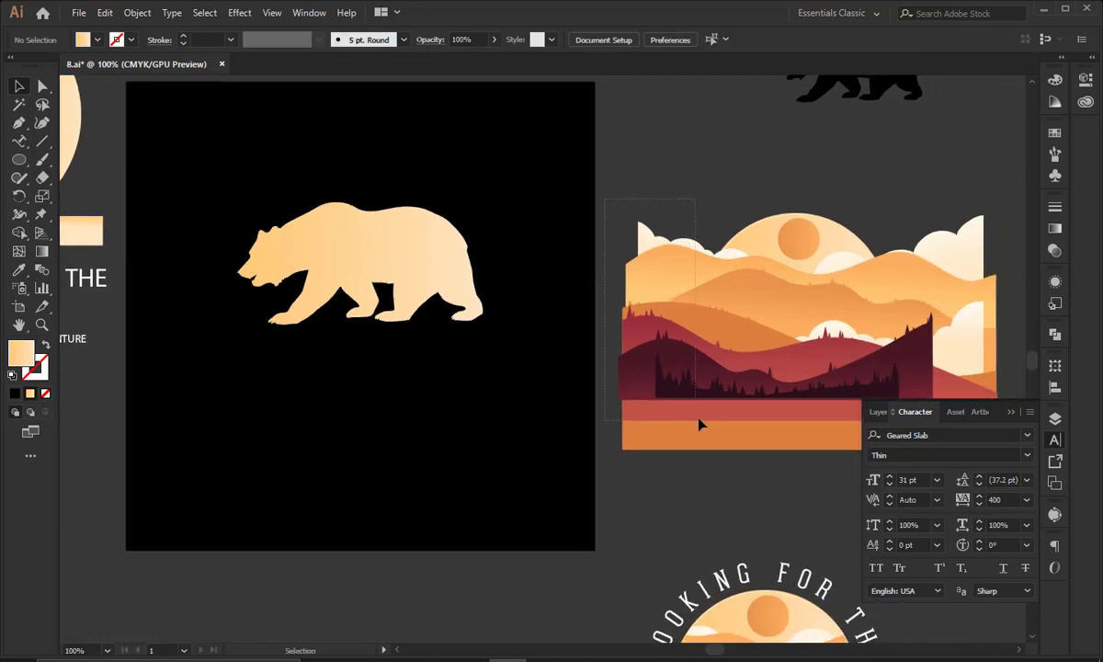
Move the landscape group off the gradient circle onto the bear and scale it to about half its size
drag(698, 424, 700, 423)
drag(762, 388, 348, 334)
drag(460, 328, 430, 358)
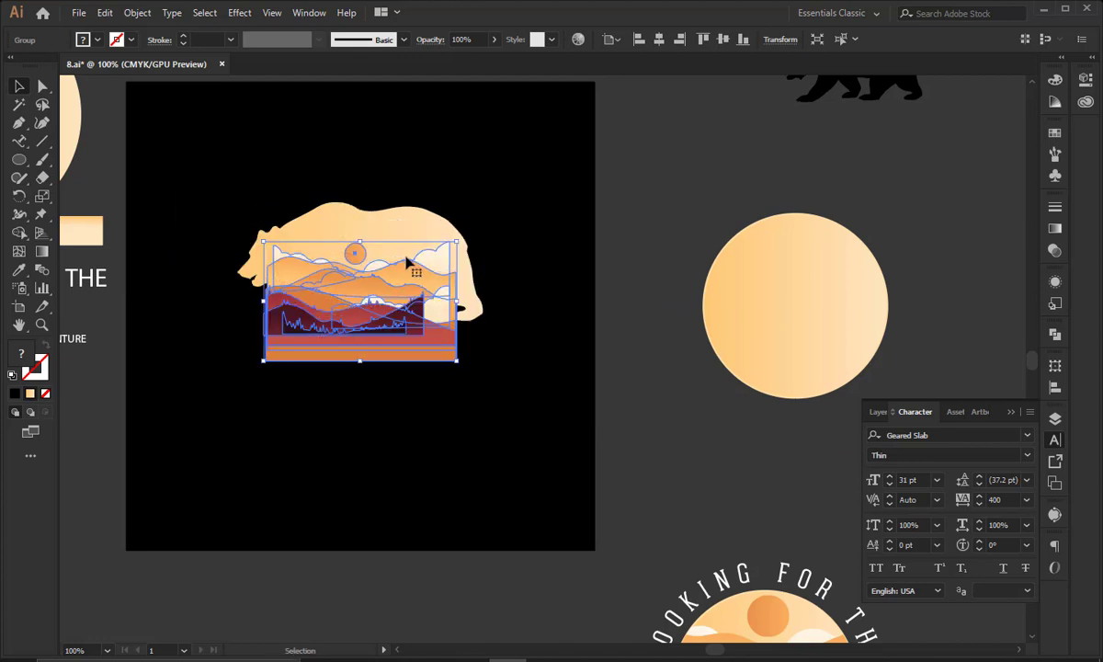
Bring the gradient bear in front of the landscape group, keeping its position
click(398, 235)
key(ctrl+x)
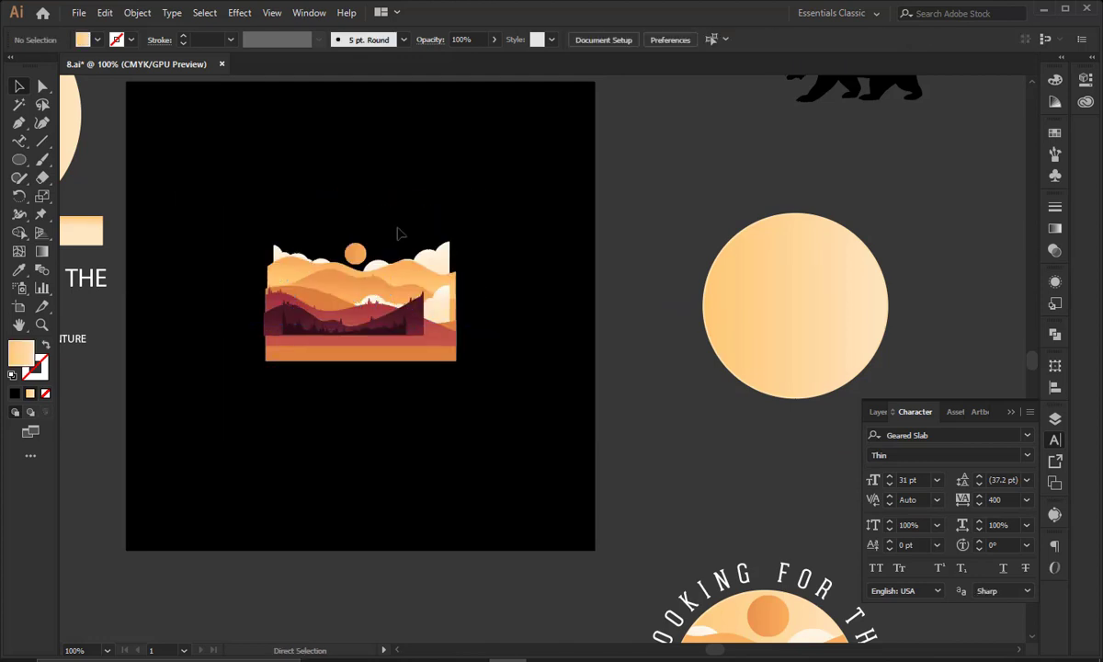
key(ctrl+f)
click(569, 227)
Enlarge the landscape group behind the bear and position it so the scenery covers the bear's whole body
drag(430, 346, 442, 321)
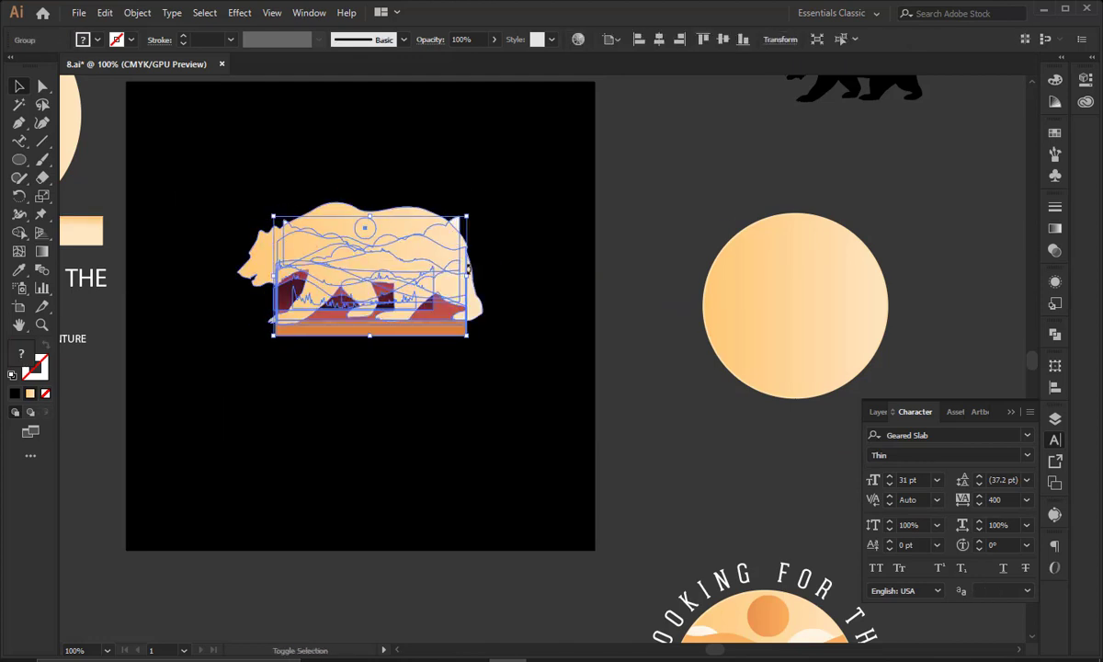
drag(465, 276, 571, 294)
drag(454, 350, 468, 331)
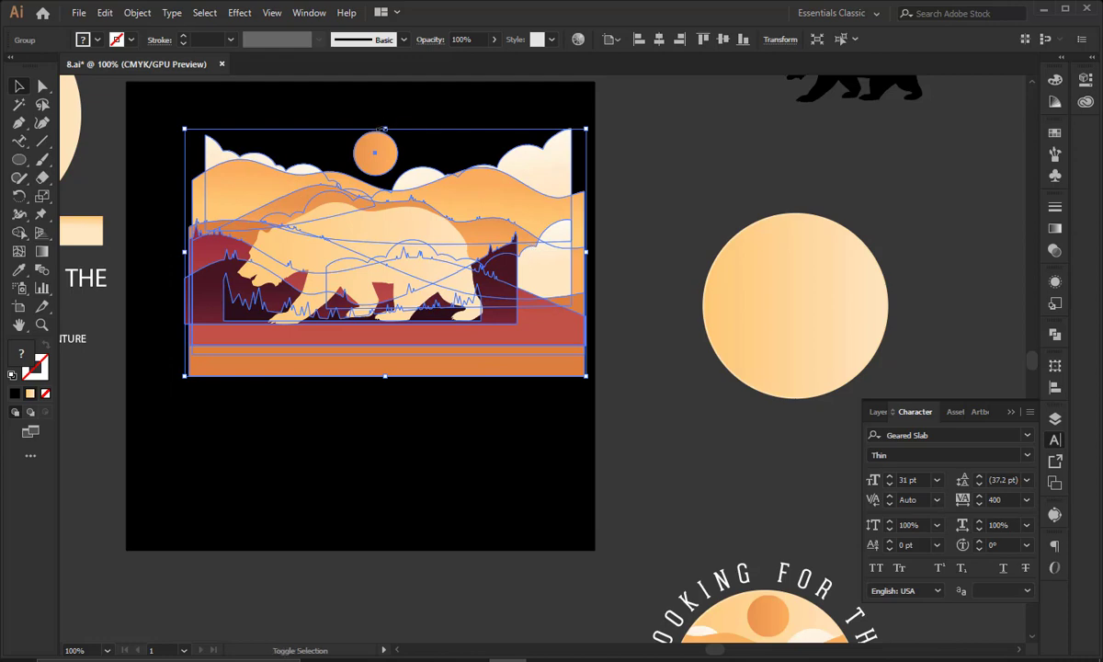
drag(384, 130, 372, 191)
click(481, 326)
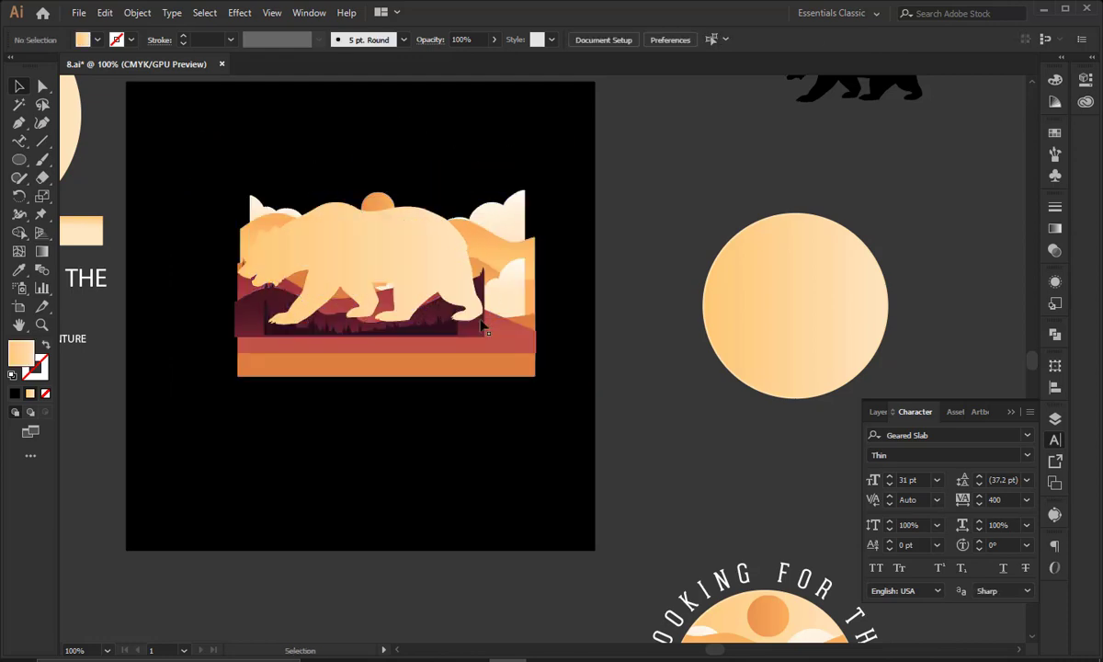
drag(480, 373, 481, 361)
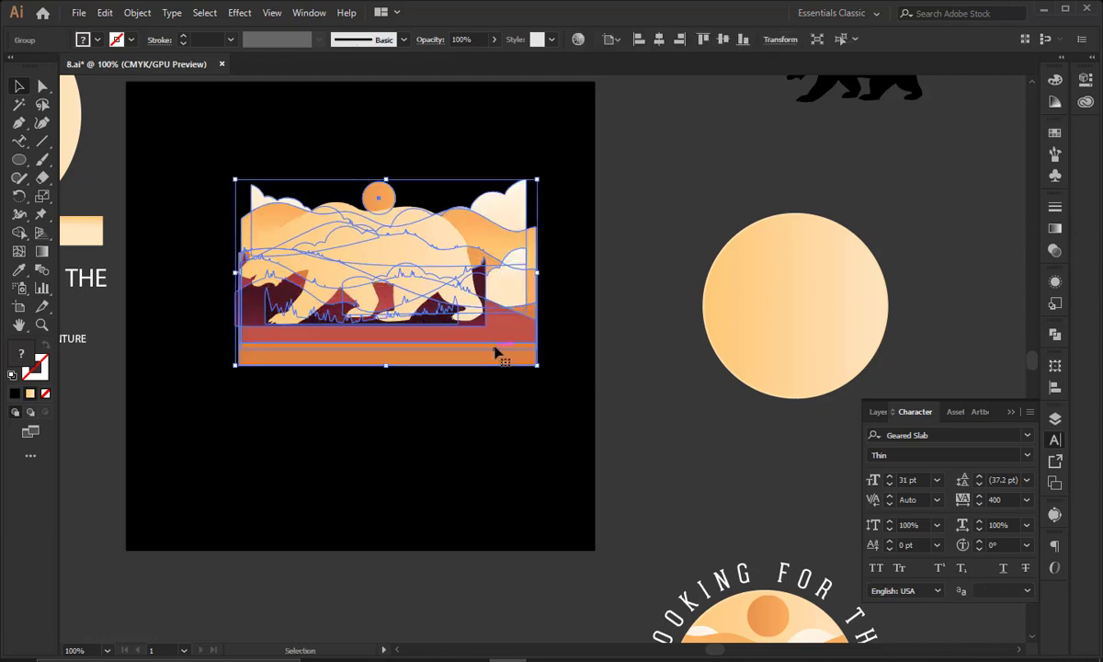
Inside the landscape group, widen the dark pine tree strip beyond both ends of the bear and nudge it up to the paws
double_click(452, 320)
click(449, 322)
drag(457, 305, 503, 317)
key(Up)
key(Up)
key(Up)
key(Up)
key(Up)
key(Up)
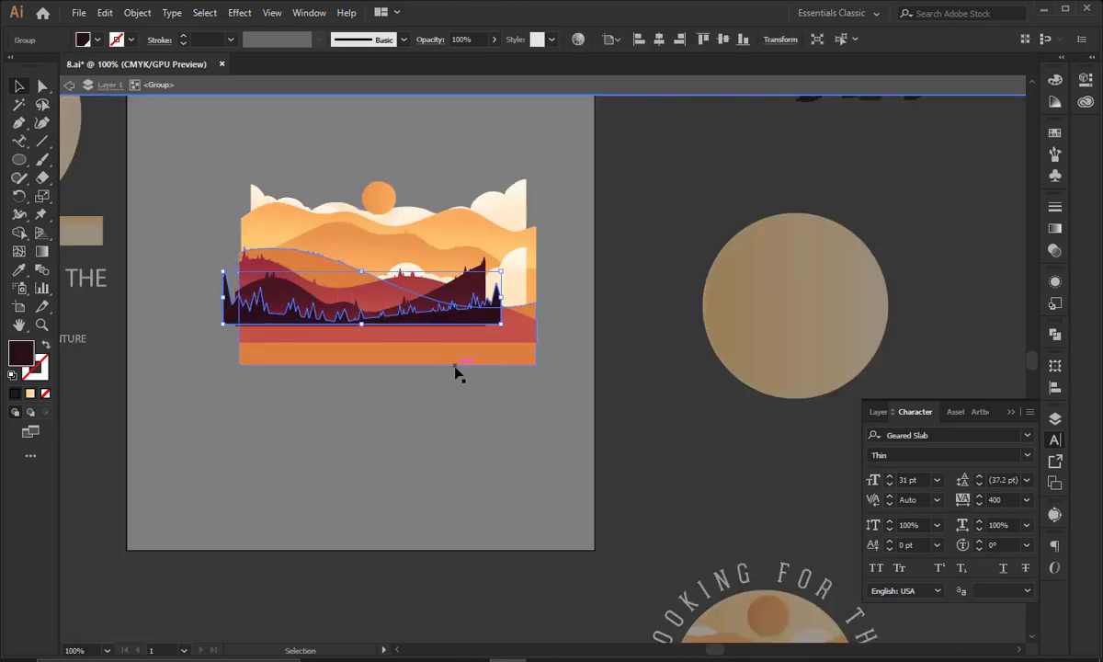
double_click(450, 413)
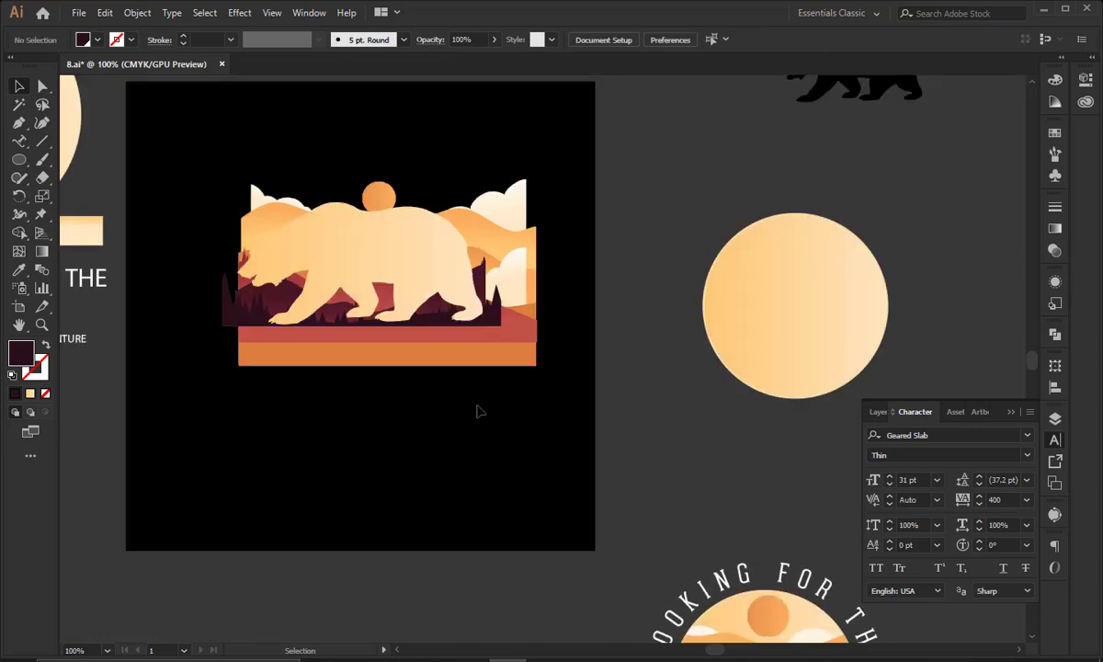
Scale the landscape group down to about the bear's width and nudge it so the tree strip's base meets the paws
click(400, 225)
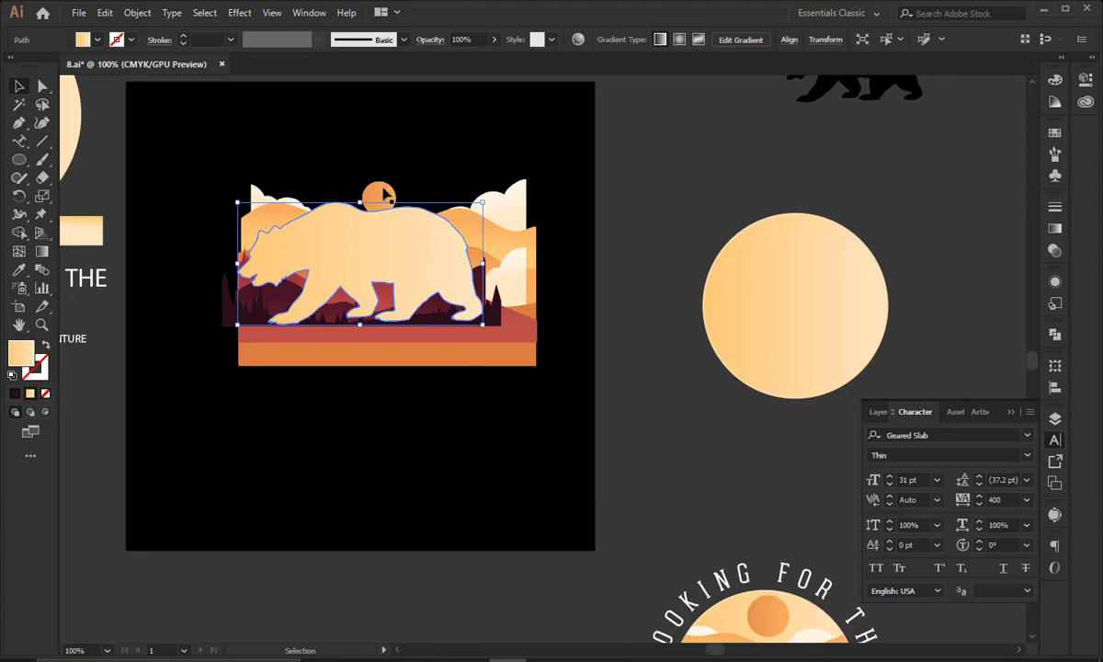
click(536, 258)
drag(536, 273, 516, 273)
drag(225, 268, 352, 327)
key(Up)
key(Up)
key(Up)
key(Up)
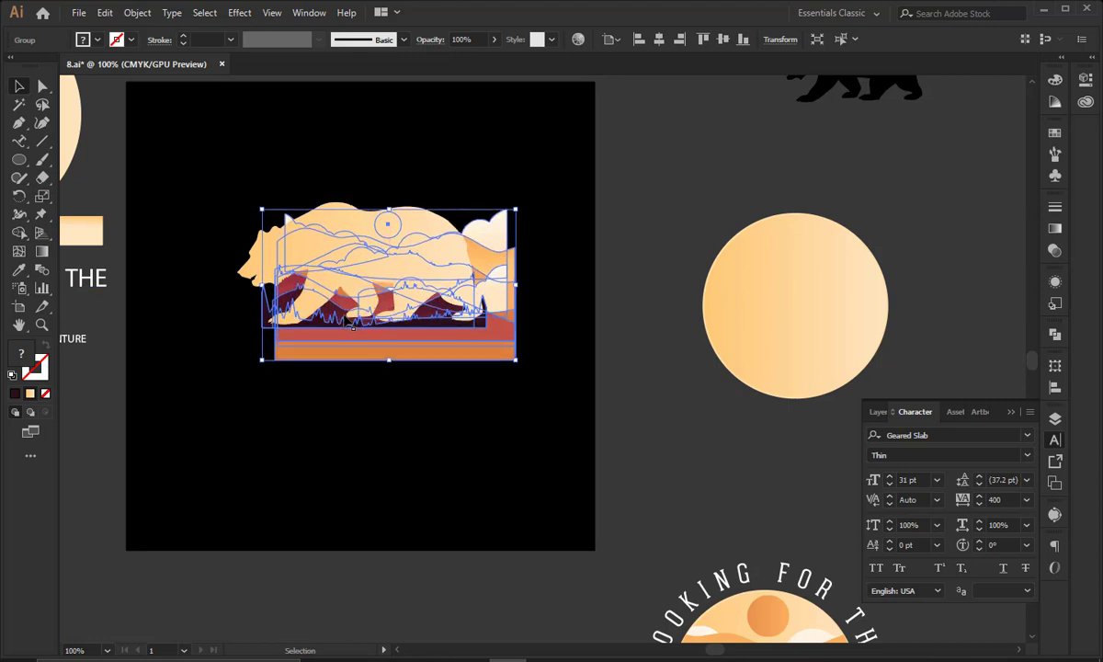
key(Up)
key(Up)
key(Down)
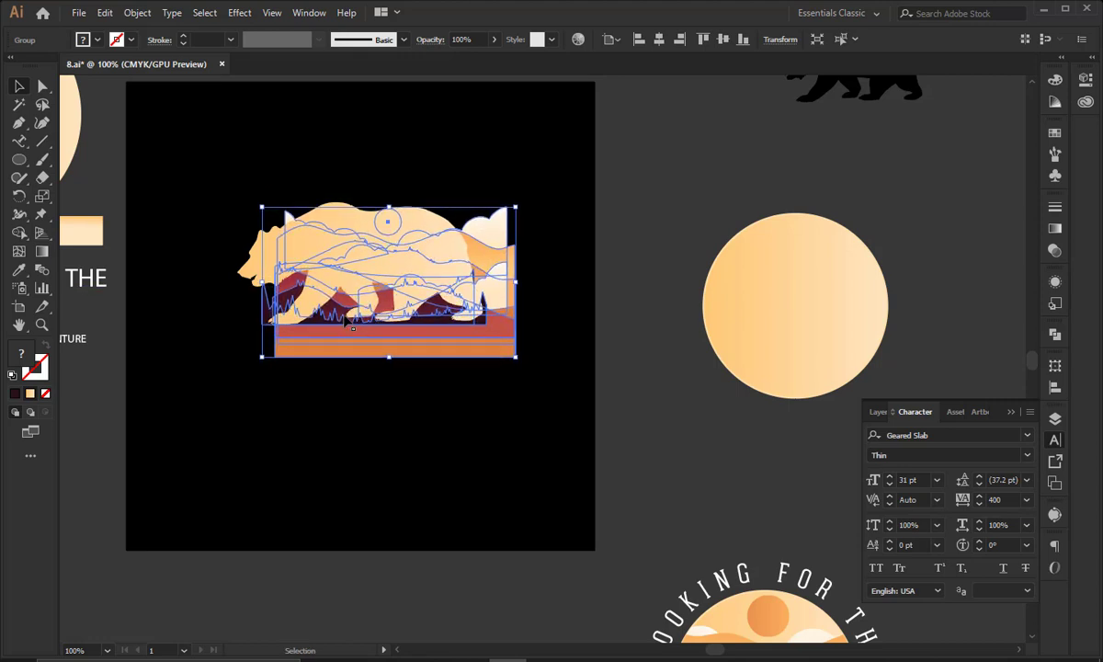
click(375, 189)
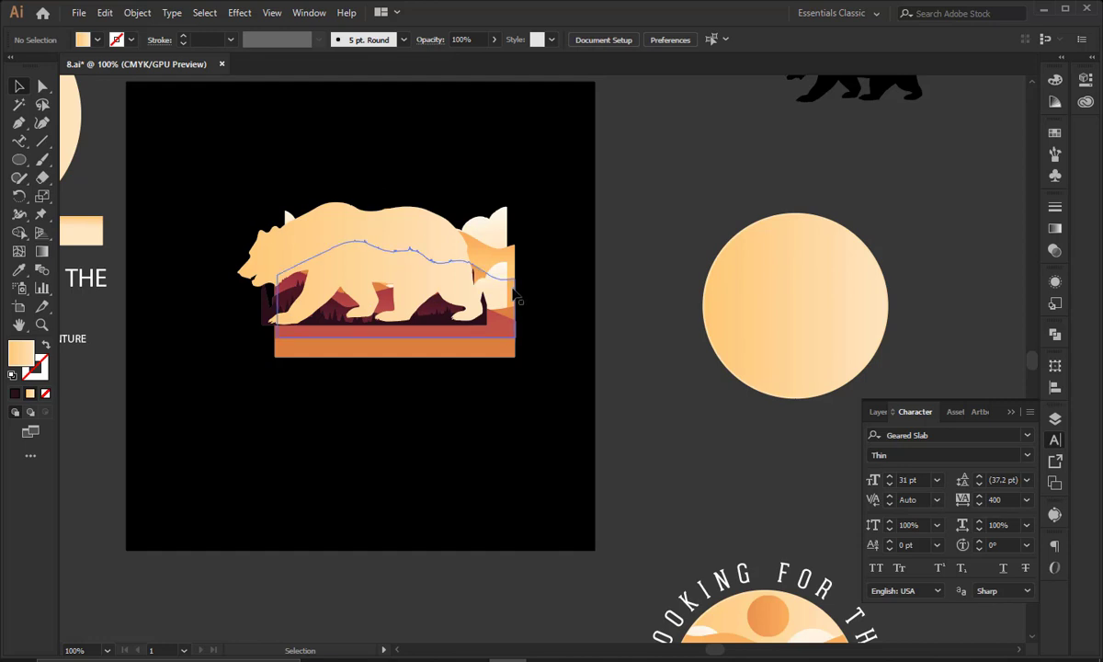
key(a)
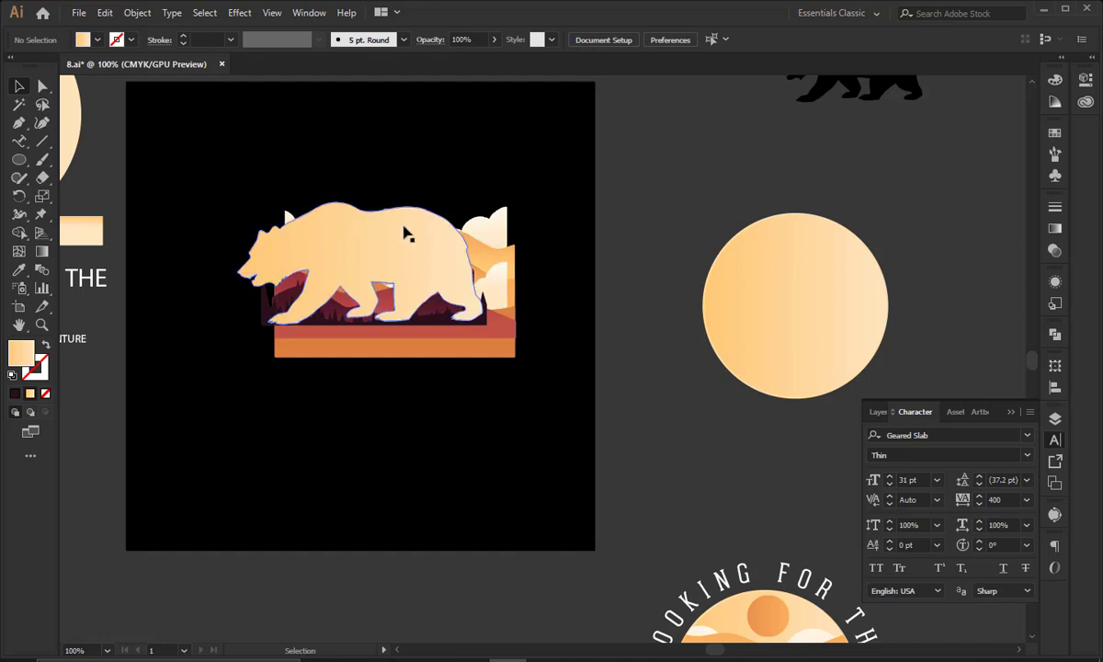
click(404, 231)
click(359, 170)
key(v)
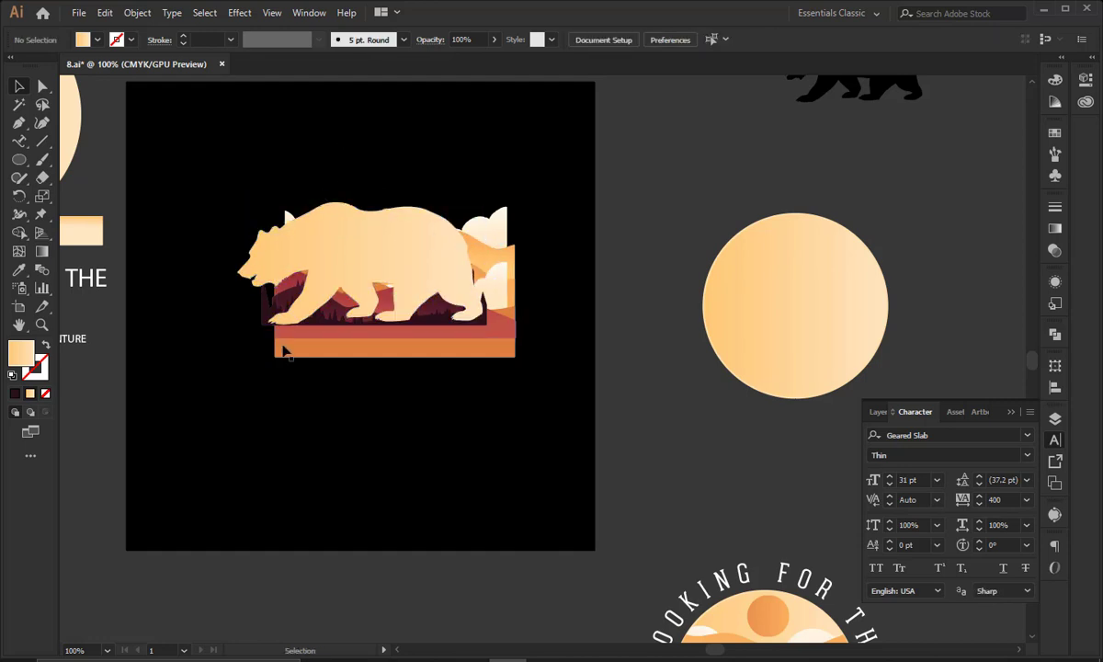
Shift the landscape group left behind the bear and align the bear's right edge with the group's right edge
click(280, 346)
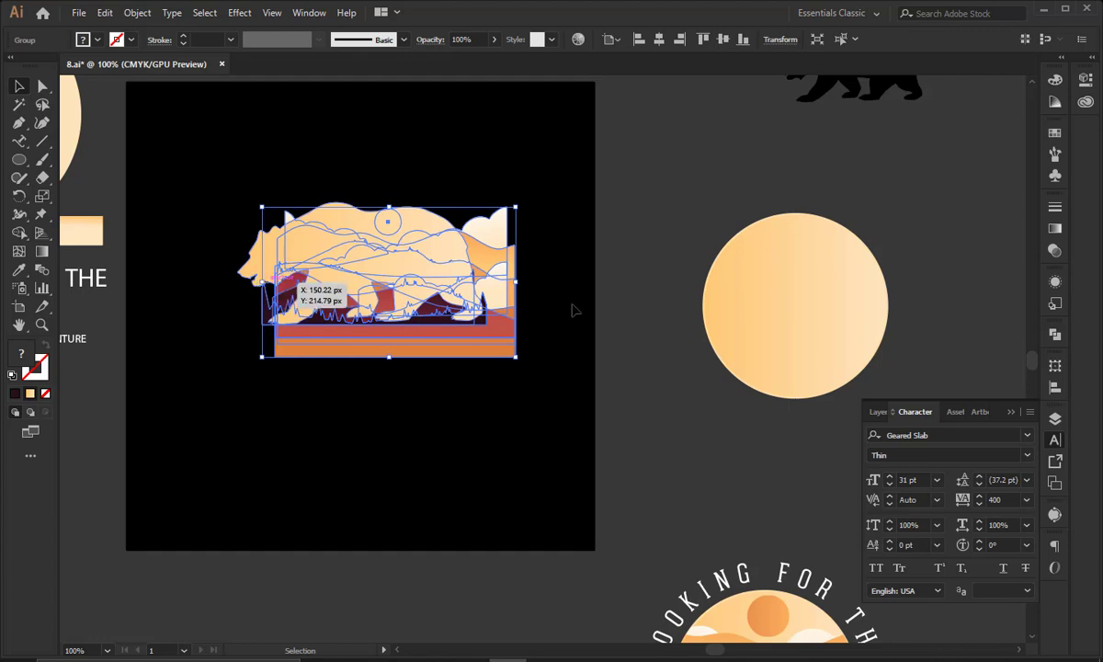
click(541, 305)
drag(512, 298, 492, 232)
click(381, 167)
click(444, 264)
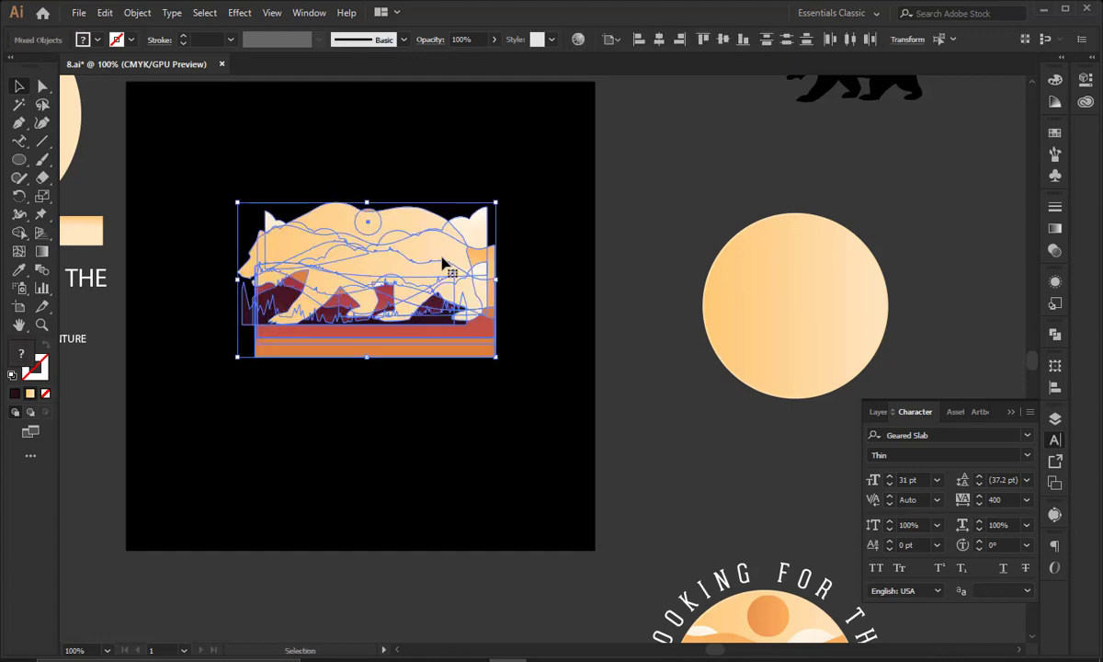
drag(444, 264, 458, 239)
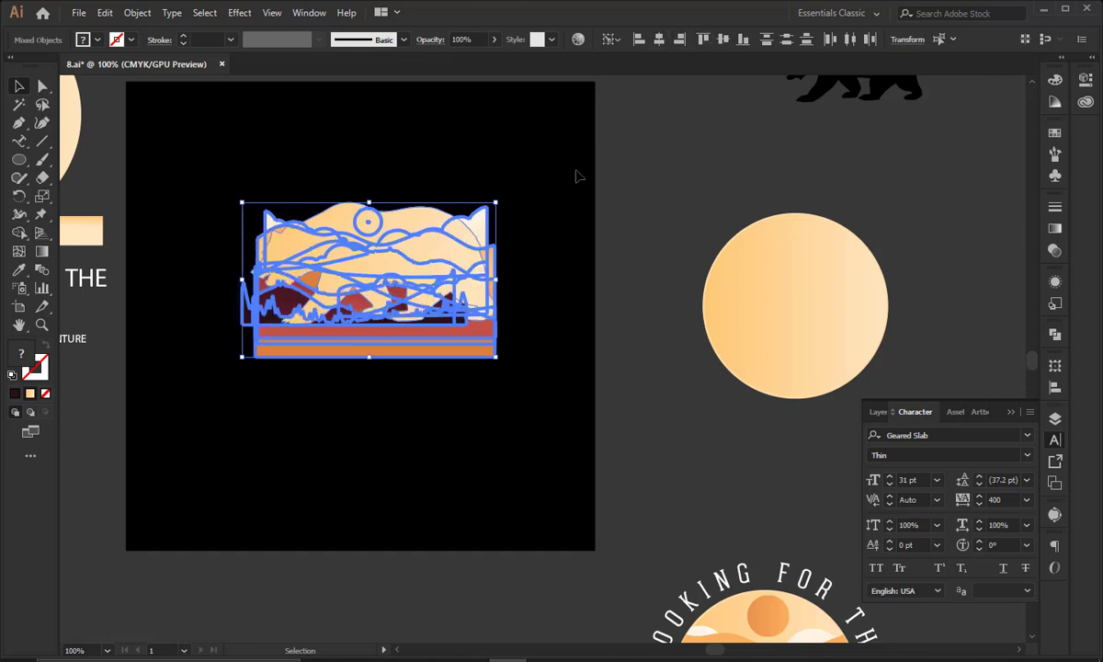
click(515, 363)
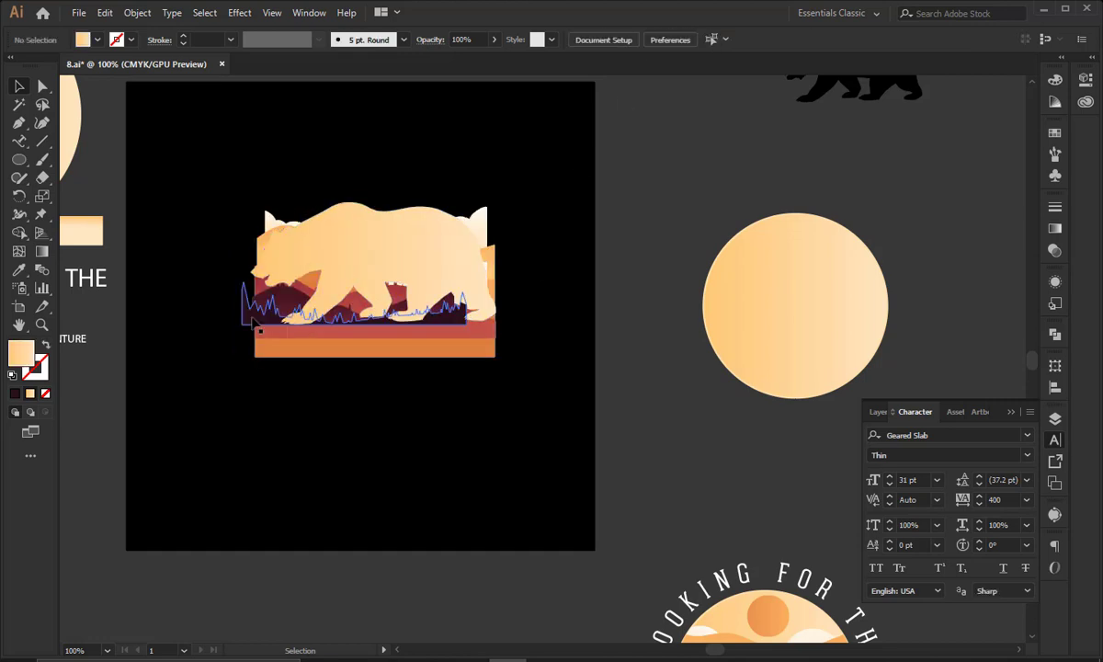
Inside the landscape group, move the dark tree strip right so it reaches behind the bear's hind paws
double_click(456, 320)
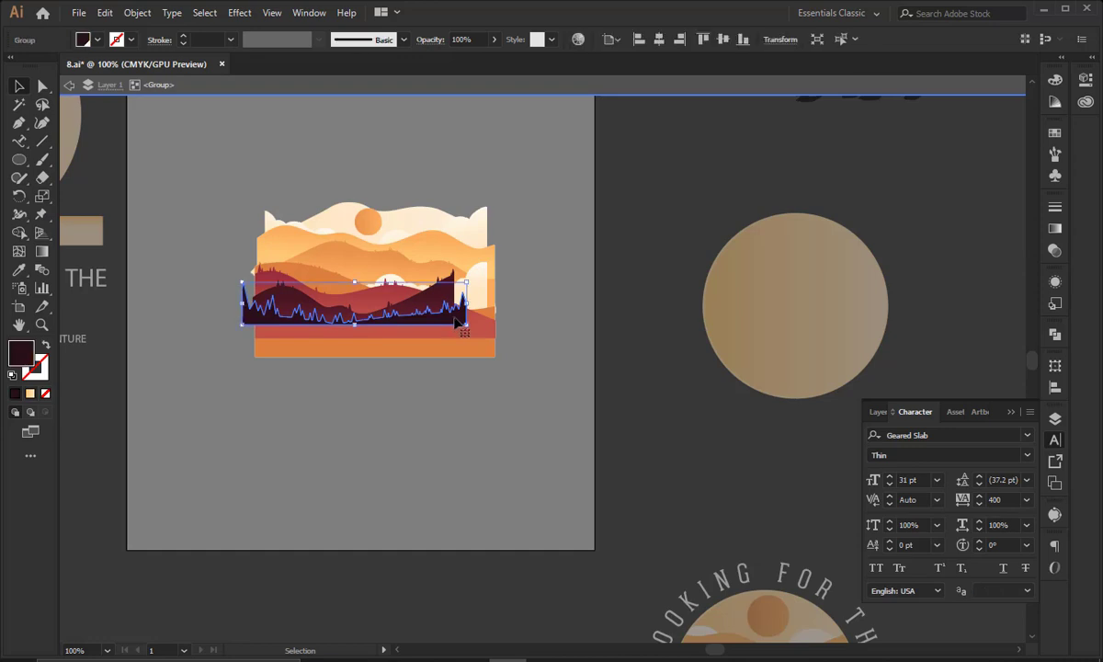
drag(456, 320, 485, 321)
double_click(562, 285)
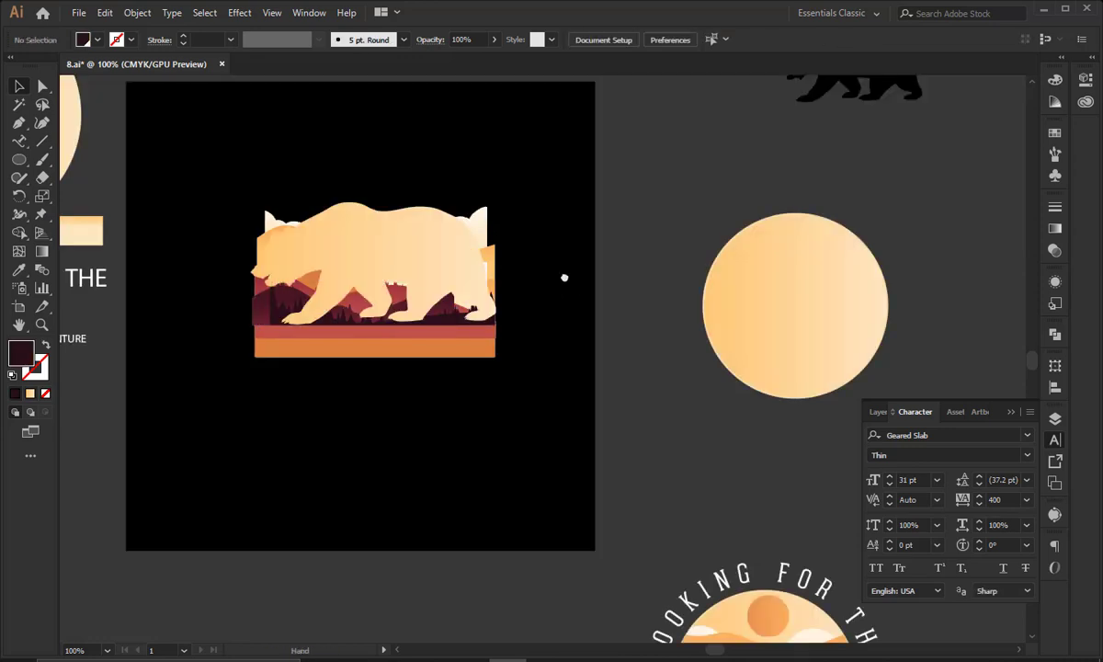
Copy the gradient bear and use the original as a clipping mask on the landscape group
drag(564, 278, 581, 290)
drag(554, 191, 401, 371)
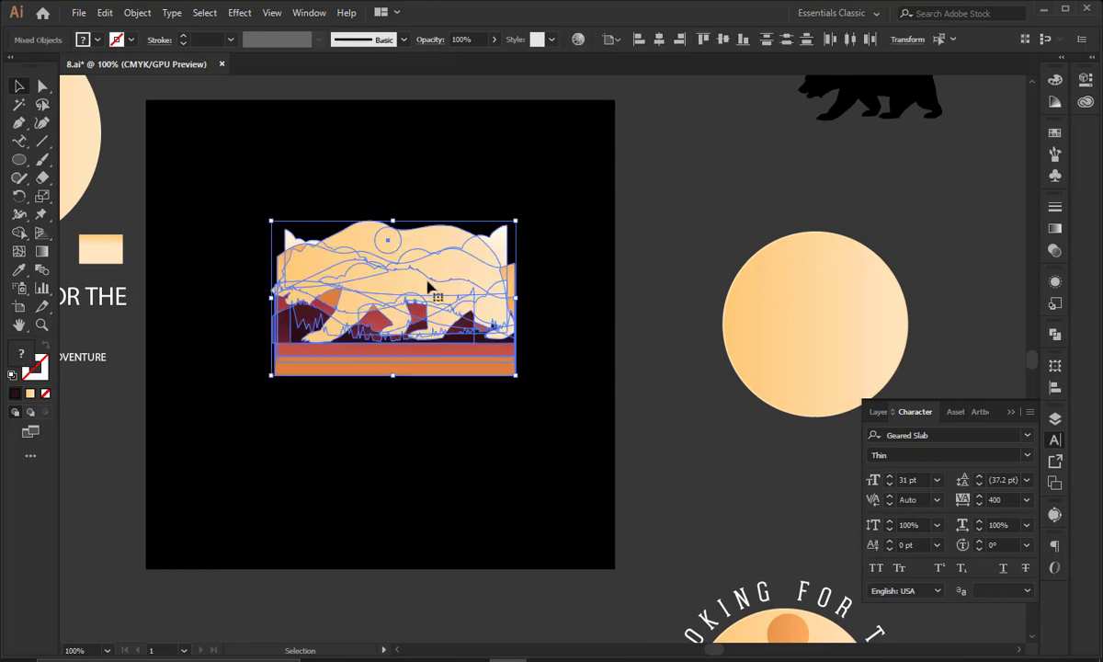
right_click(428, 272)
click(609, 170)
click(425, 245)
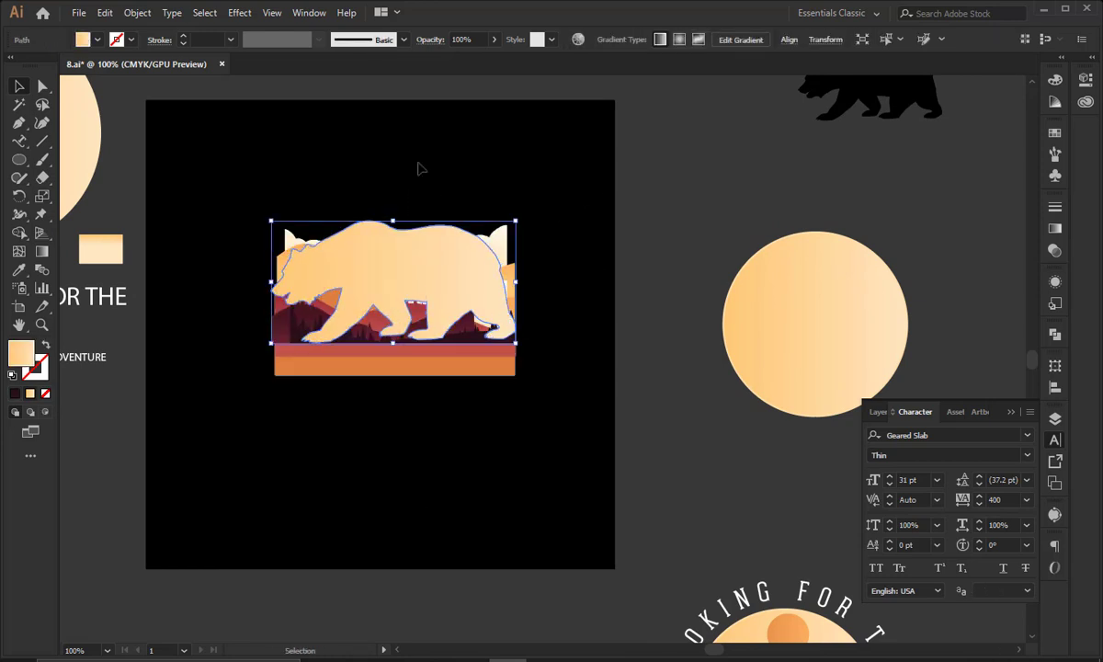
drag(417, 168, 448, 285)
right_click(448, 279)
click(509, 386)
click(525, 359)
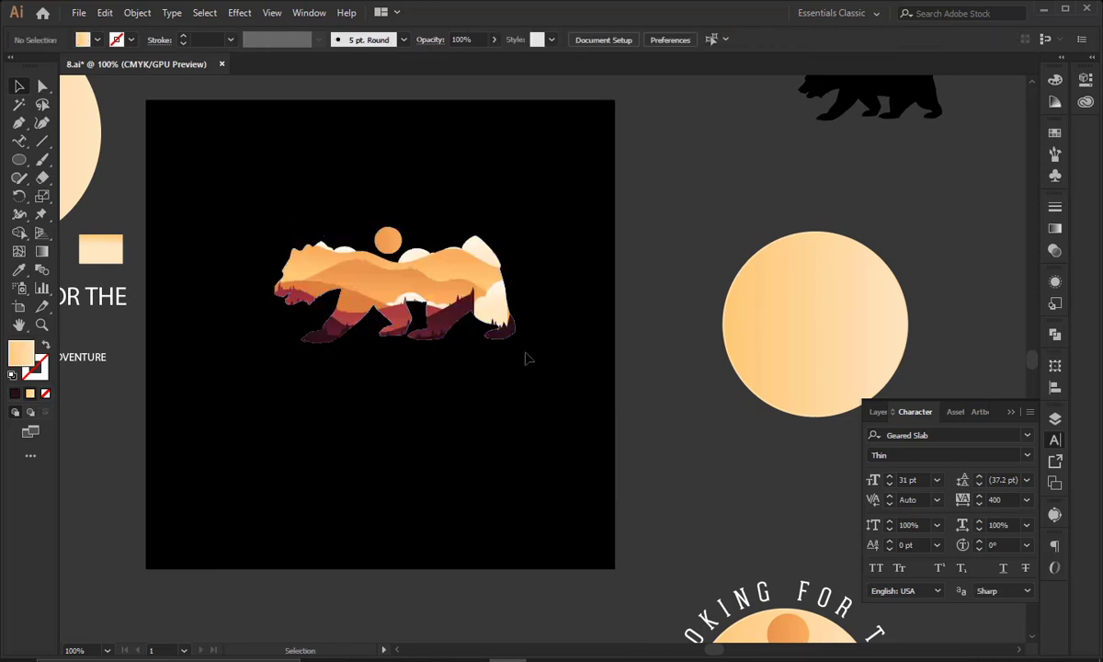
Paste the copied gradient bear directly behind the clipped landscape as its background
click(515, 335)
key(a)
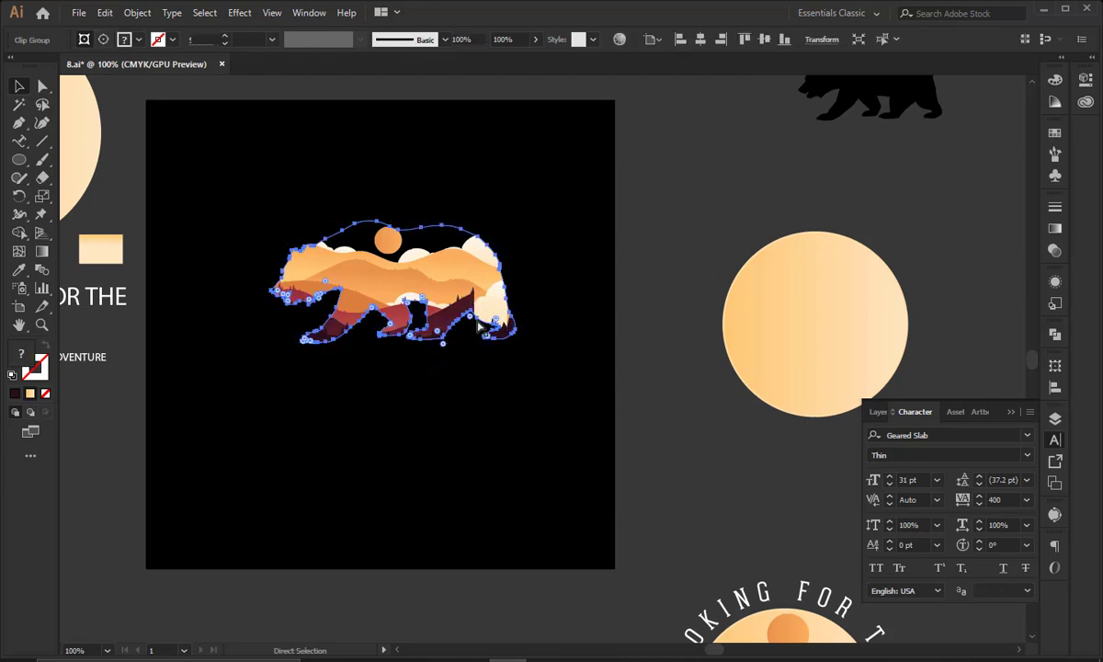
key(ctrl+b)
click(447, 430)
drag(474, 434, 532, 446)
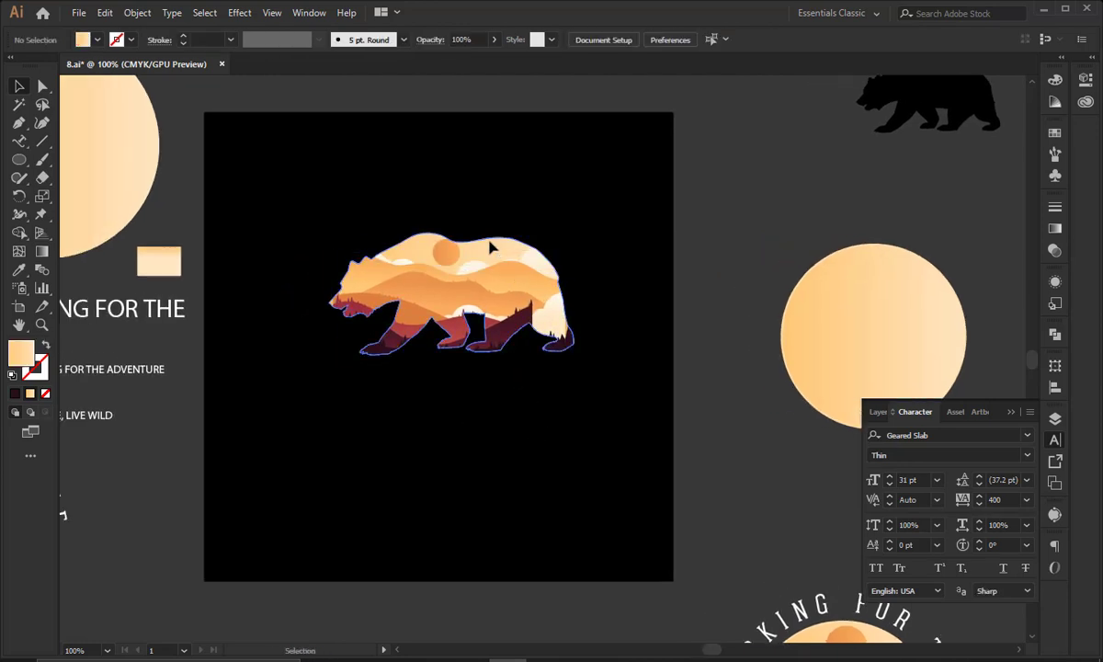
Give the background bear a 3 pt stroke in the light peach FFE0B2 sampled from the large circle
click(492, 246)
click(44, 370)
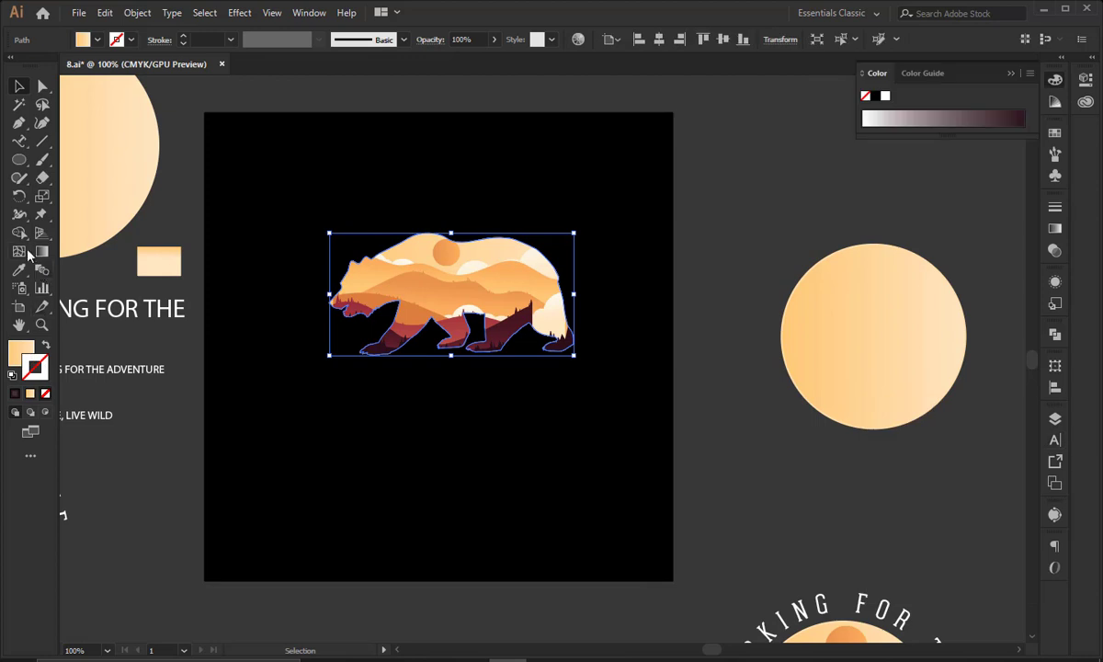
click(18, 269)
click(125, 166)
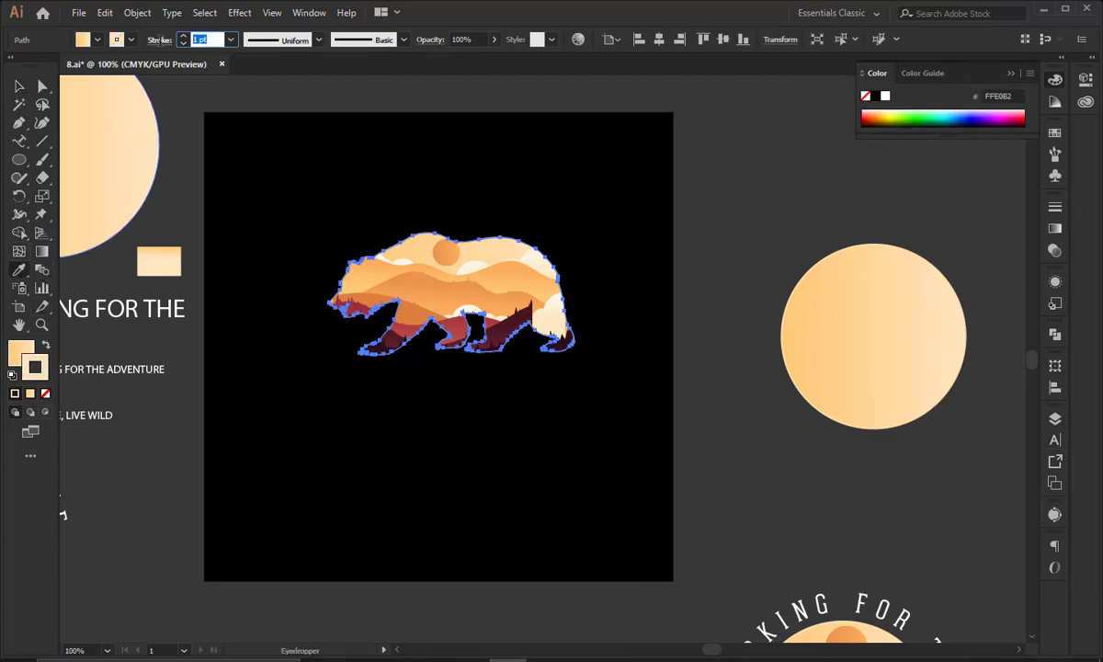
key(Up)
key(Up)
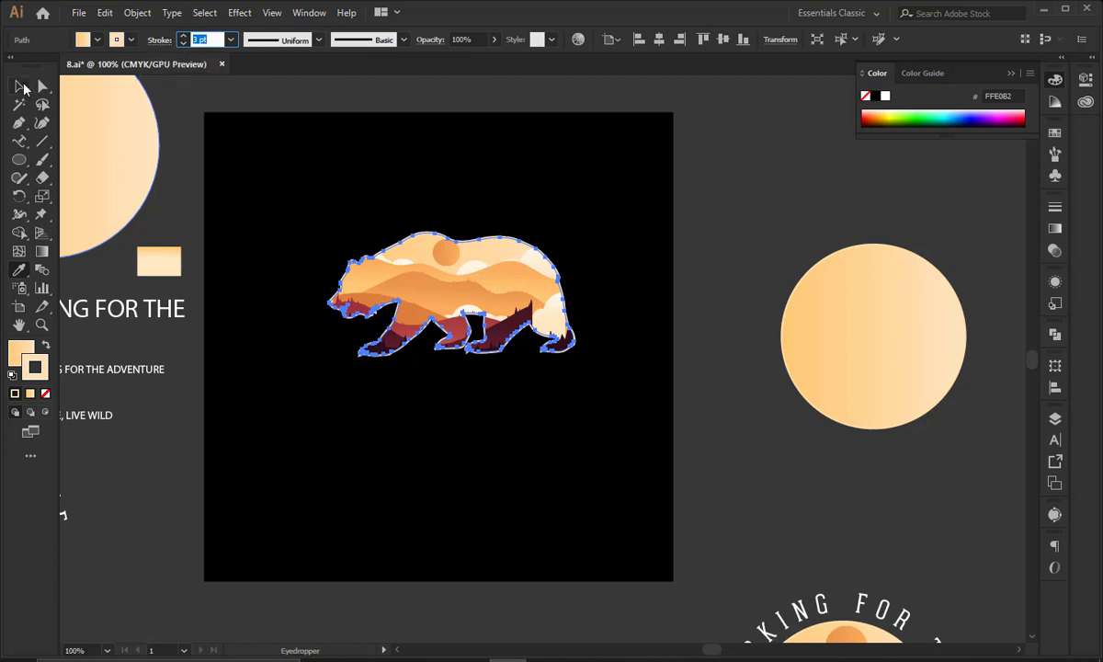
click(23, 87)
click(478, 169)
Select the clipped landscape and outlined bear together to check them, deselect them, and save the document
drag(331, 192, 694, 460)
click(557, 449)
drag(494, 425, 563, 453)
drag(390, 220, 706, 411)
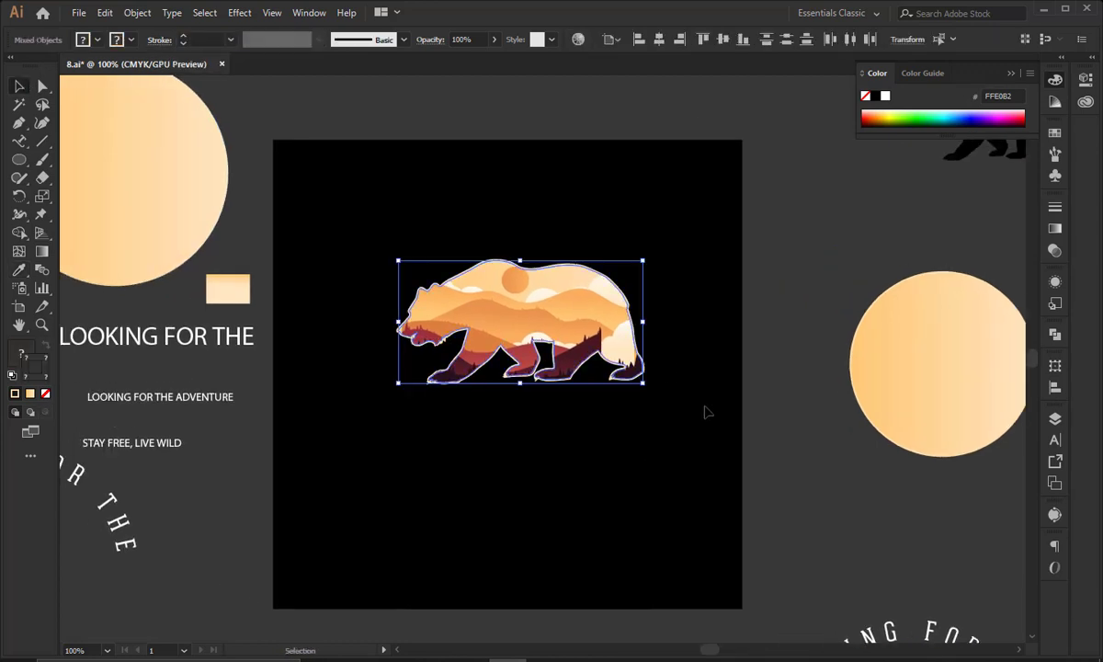
key(a)
key(ctrl+s)
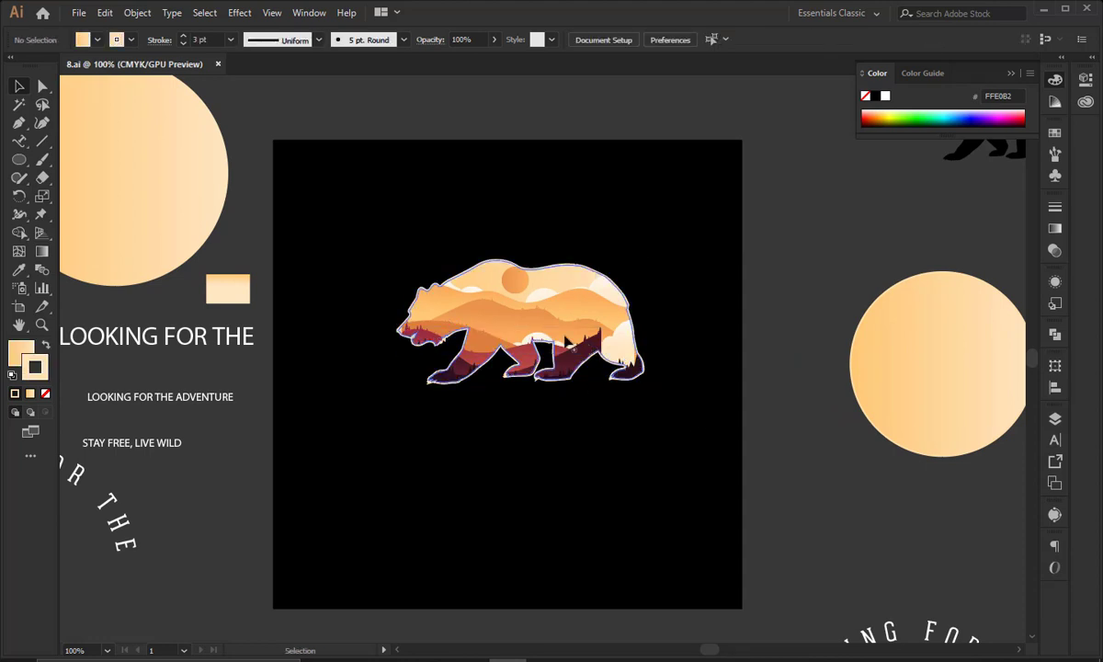
Try to expand the fill and stroke of the clipped landscape and its outlined background bear
click(130, 15)
click(165, 175)
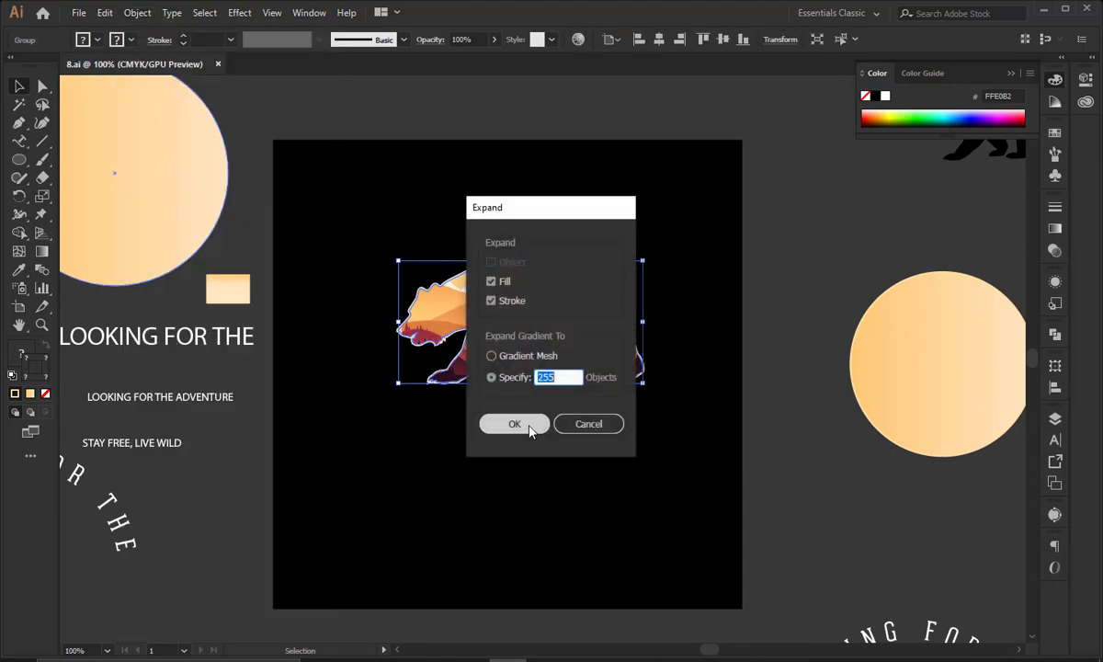
click(529, 429)
click(135, 14)
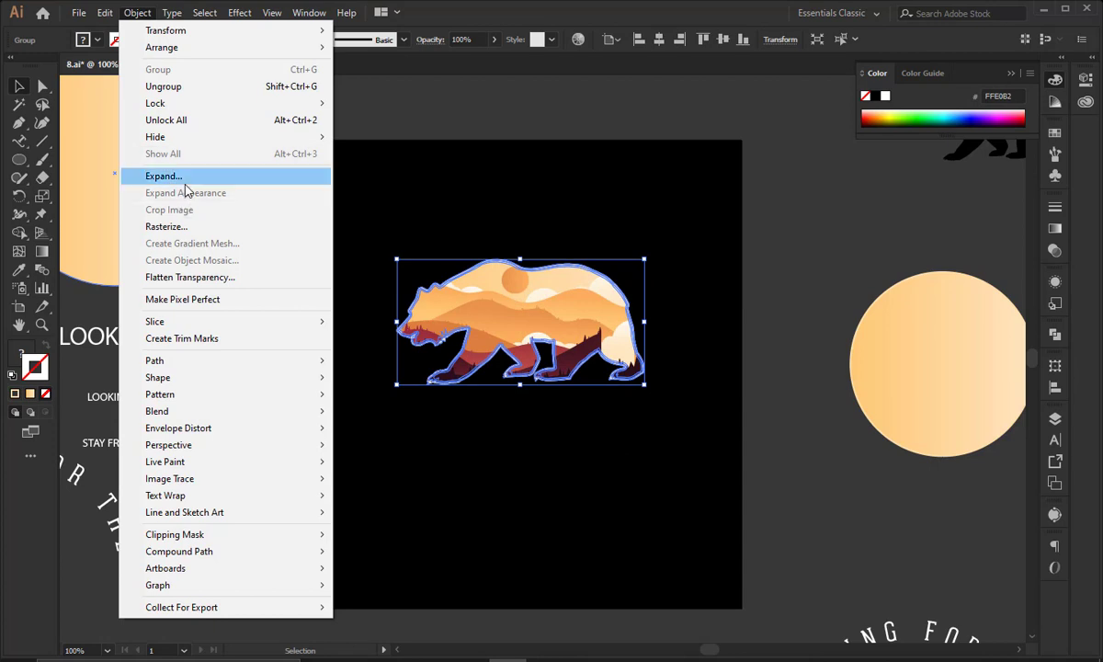
click(183, 178)
click(603, 452)
drag(616, 486, 612, 487)
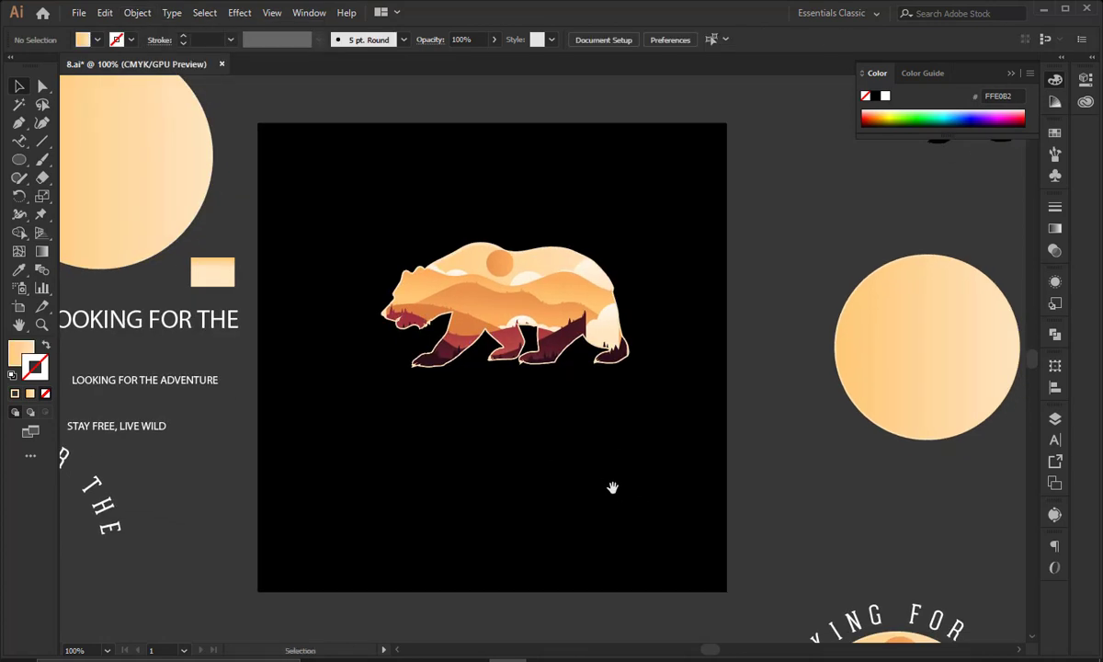
Undo back through the expansion, the outlined background bear and the clipping mask to restore the unclipped landscape
key(ctrl+z)
key(ctrl+z)
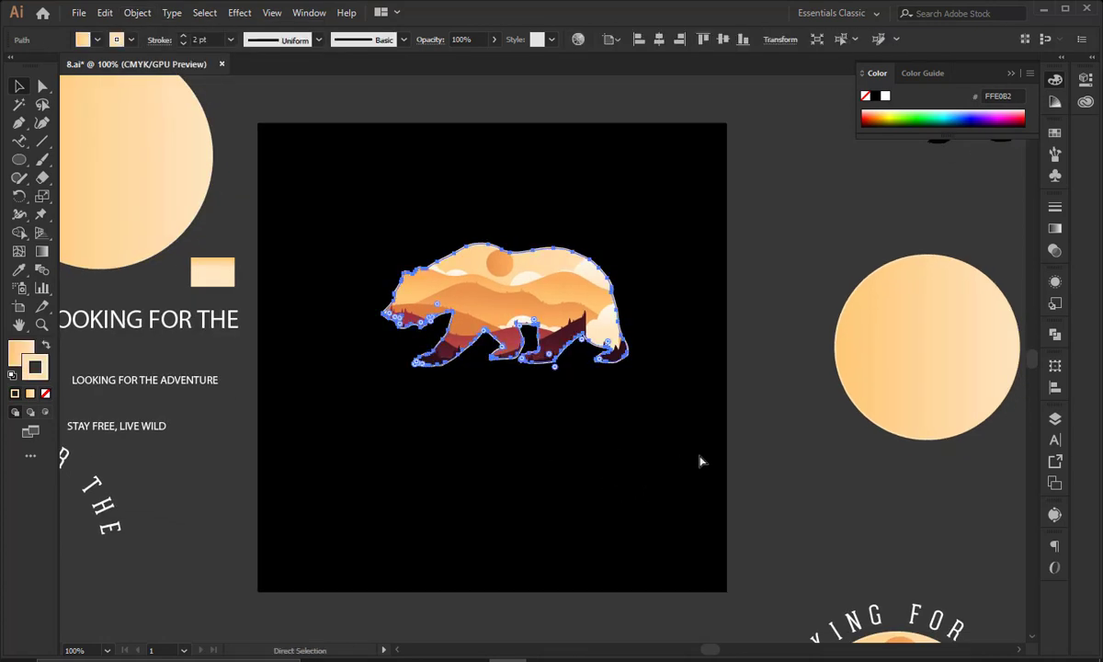
key(ctrl+z)
key(ctrl+z)
key(ctrl+z)
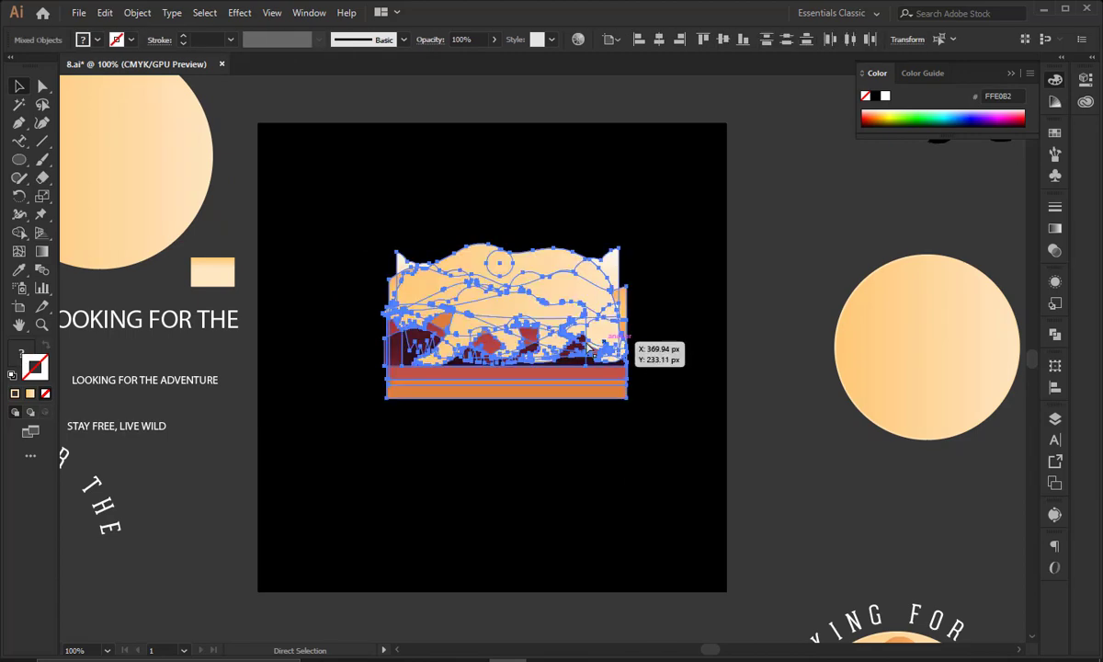
Isolate the landscape group and stretch the darkest foreground tree layer to the right edge of the landscape
click(652, 443)
click(599, 352)
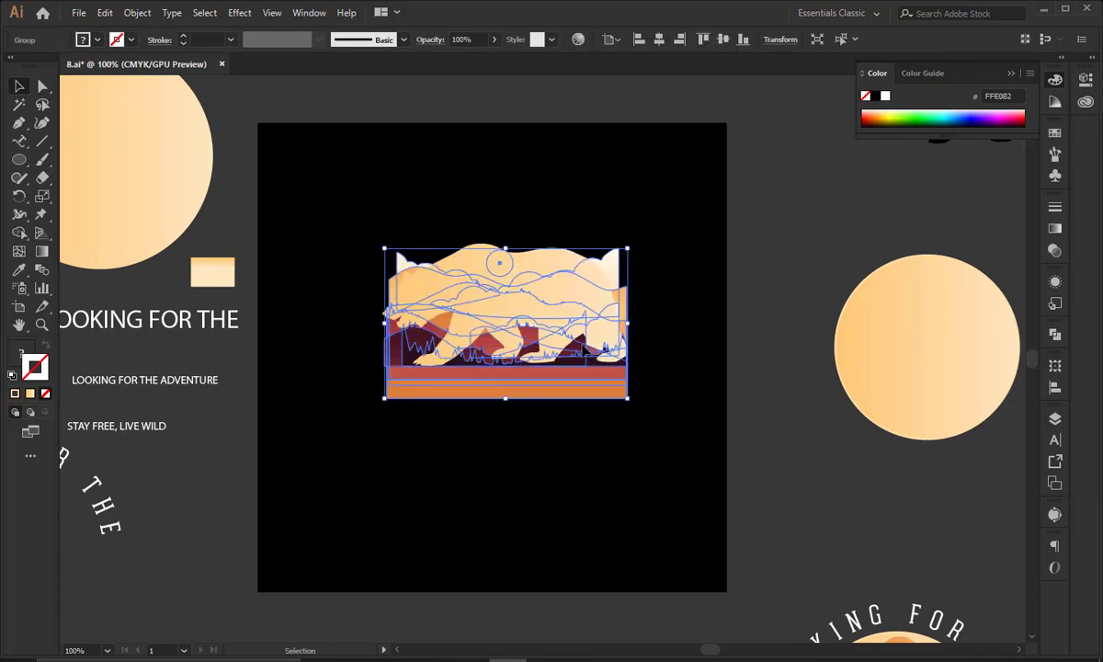
key(ctrl+equal)
key(ctrl+equal)
key(ctrl+equal)
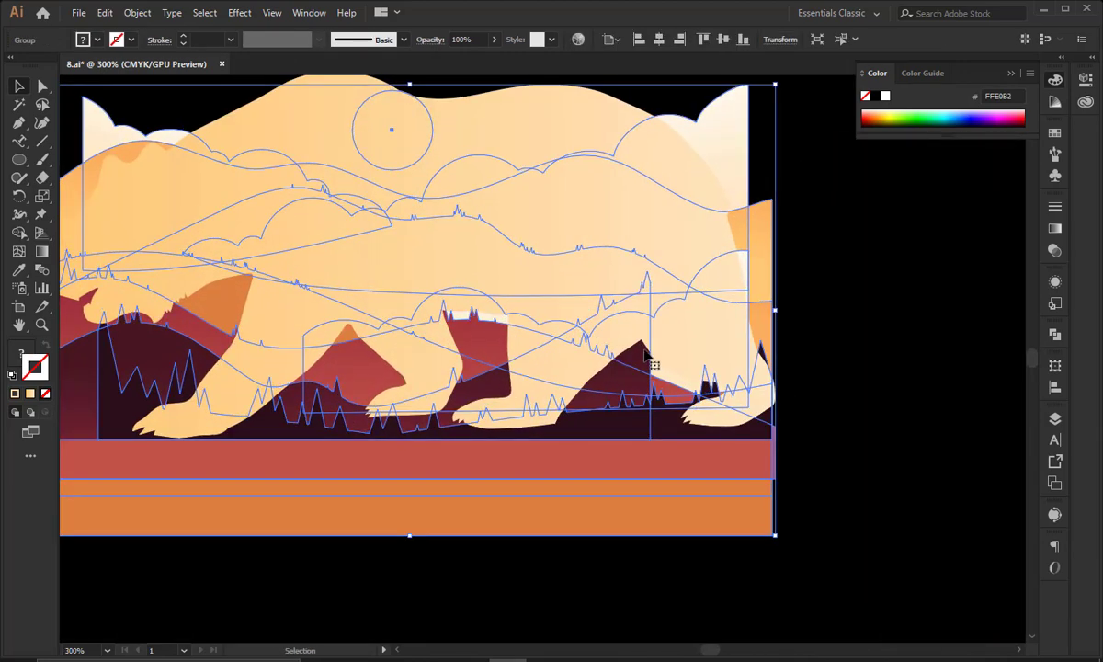
double_click(617, 377)
click(620, 383)
drag(650, 357, 774, 336)
click(729, 287)
click(934, 313)
drag(543, 392, 811, 395)
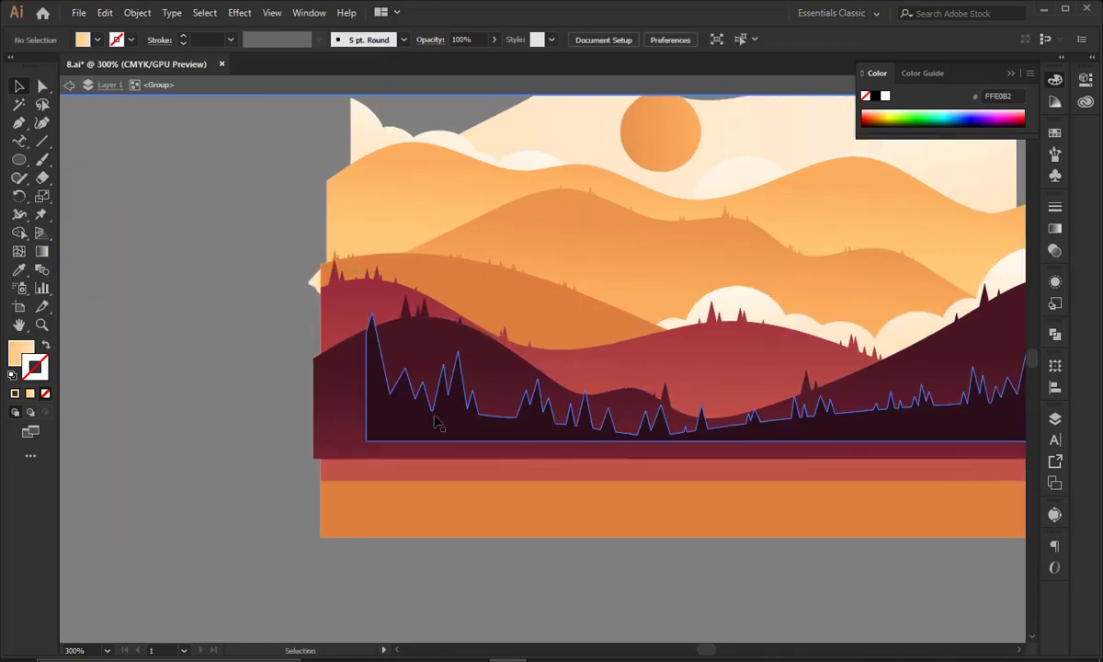
Extend the darkest foreground trees and the light orange rear hills toward the left beyond the bear's snout
click(423, 423)
drag(377, 393, 328, 390)
click(345, 235)
drag(327, 320, 299, 320)
Extend the orange, dark purple and red hill layers to the landscape's left edge and leave group isolation
click(372, 268)
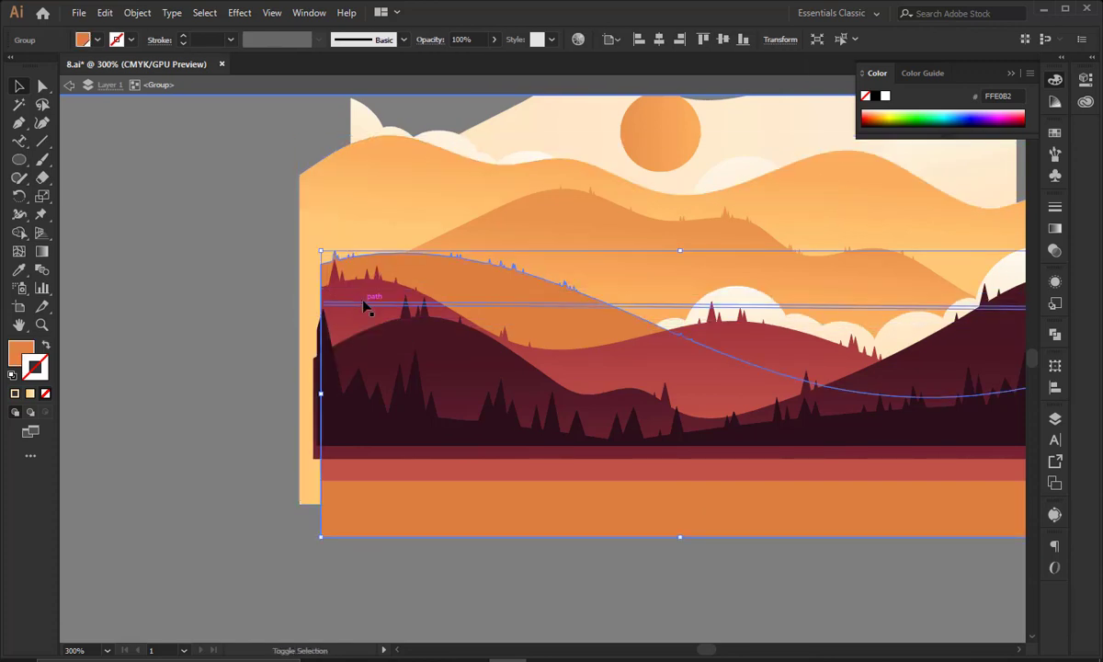
drag(320, 393, 300, 357)
click(329, 386)
shift+click(353, 457)
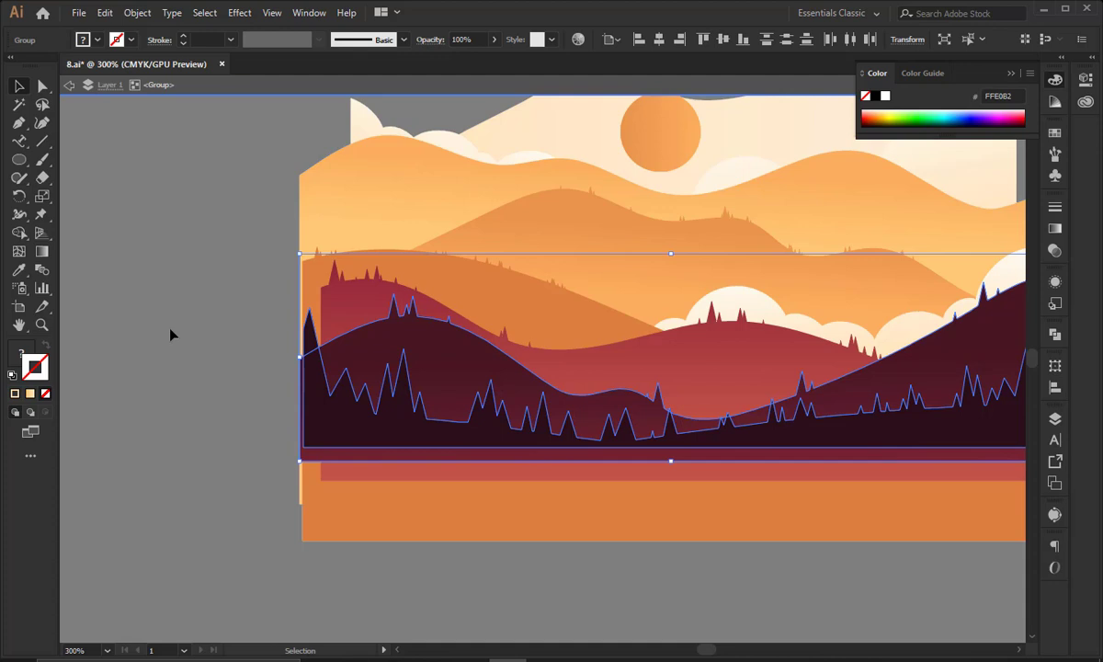
click(170, 335)
click(340, 310)
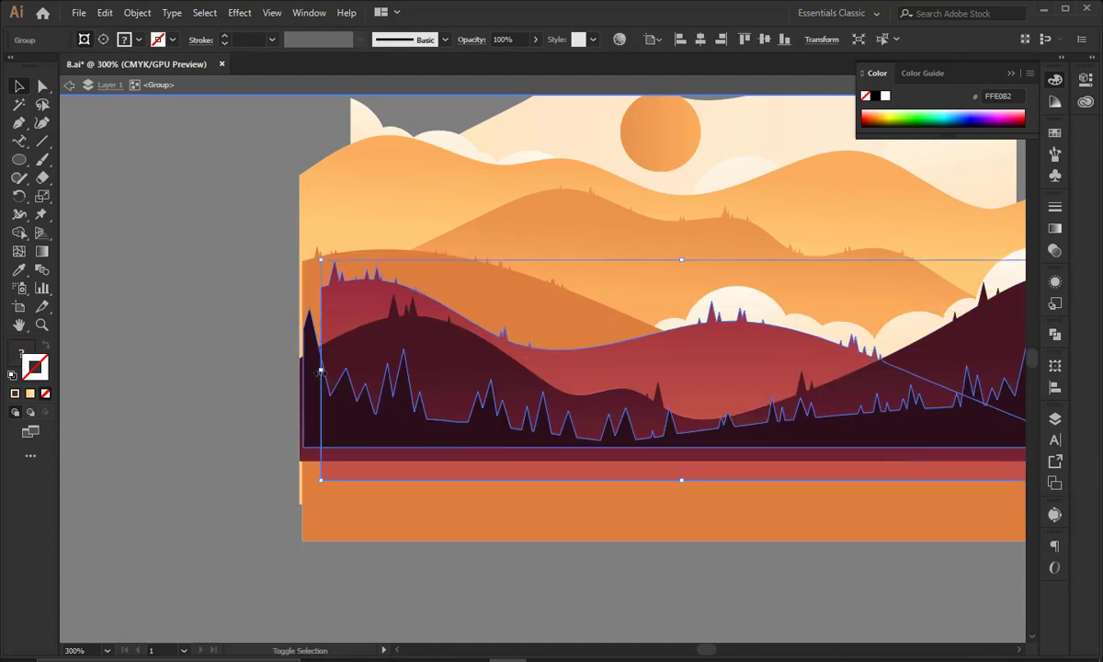
drag(320, 372, 293, 393)
click(413, 274)
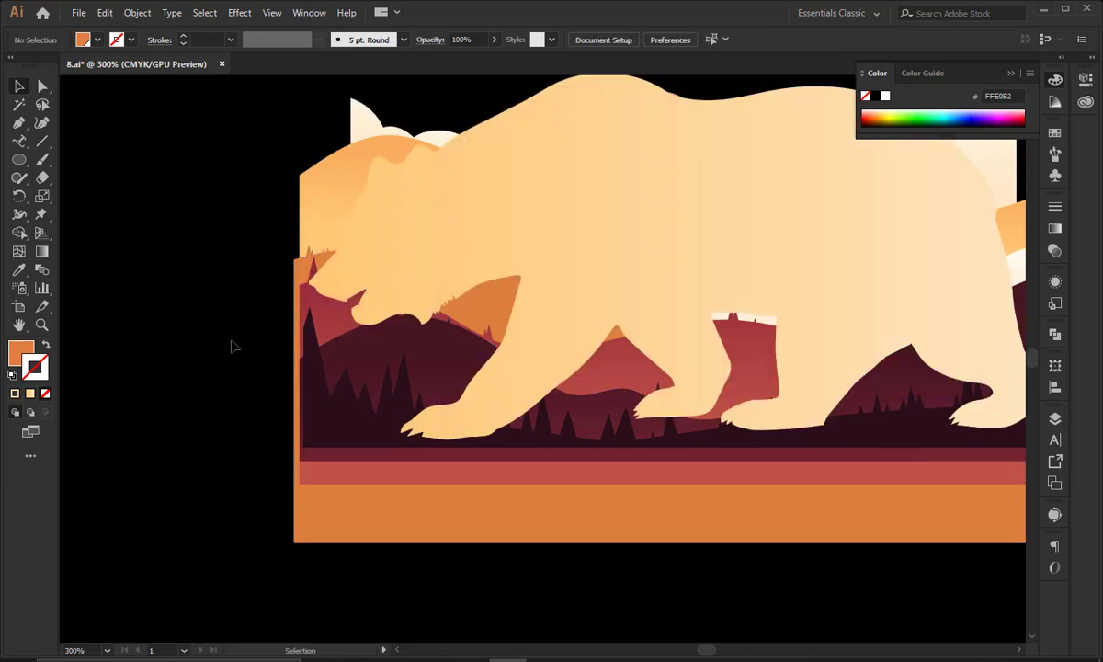
Copy the gradient bear and use the original as a clipping mask on the widened landscape group
key(ctrl+minus)
key(ctrl+minus)
drag(431, 358, 389, 362)
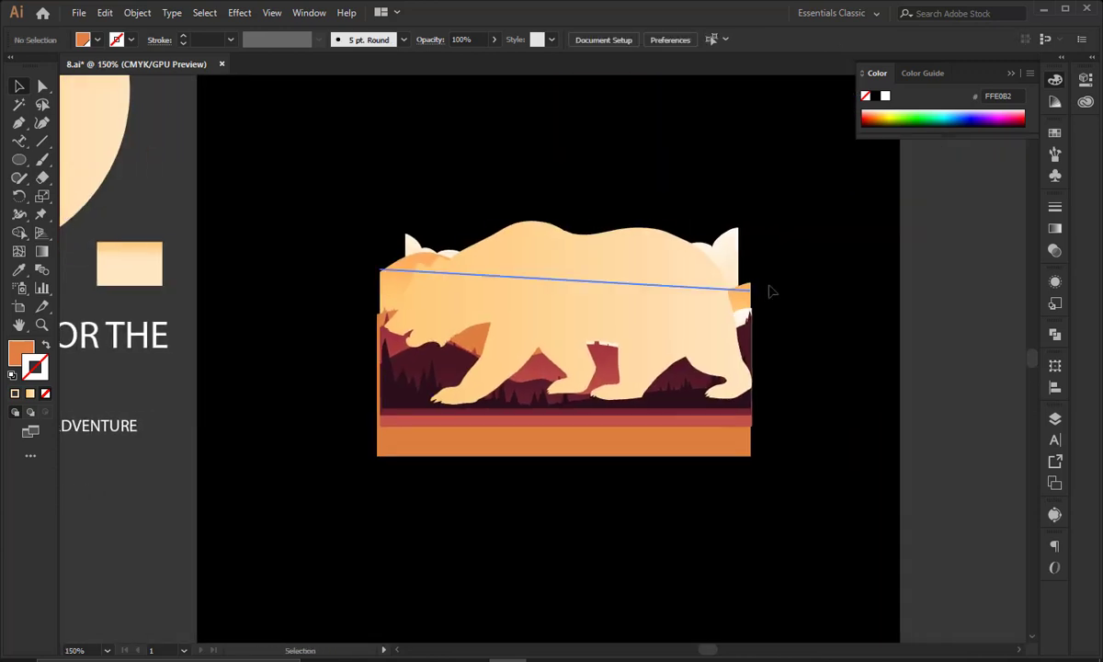
click(648, 281)
key(a)
click(616, 151)
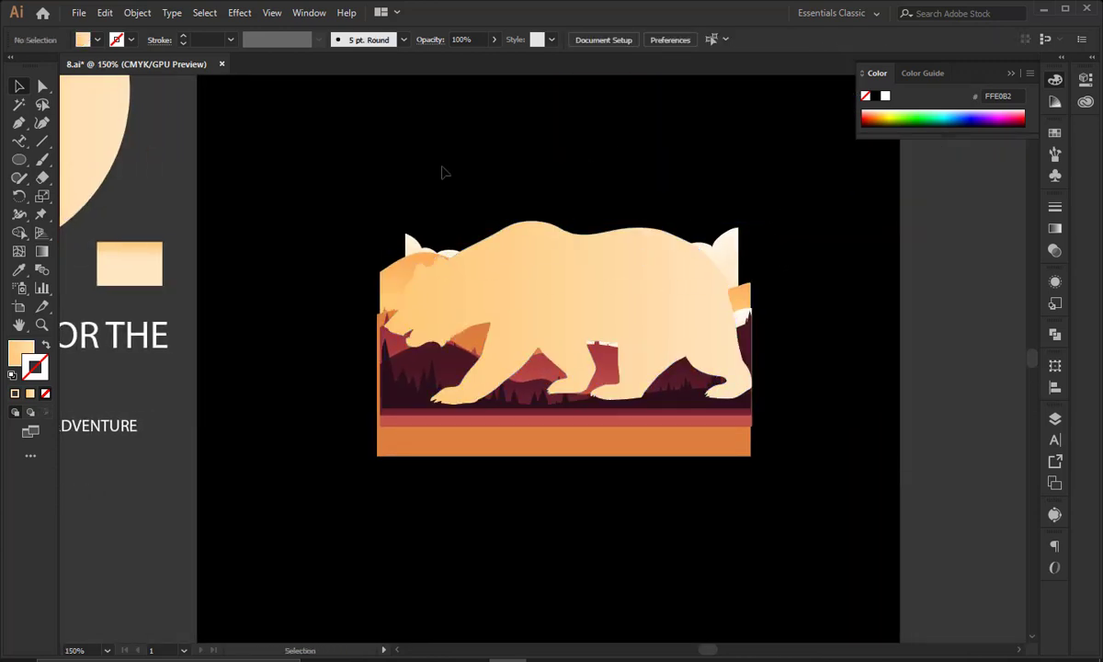
drag(442, 169, 457, 488)
right_click(626, 305)
click(706, 415)
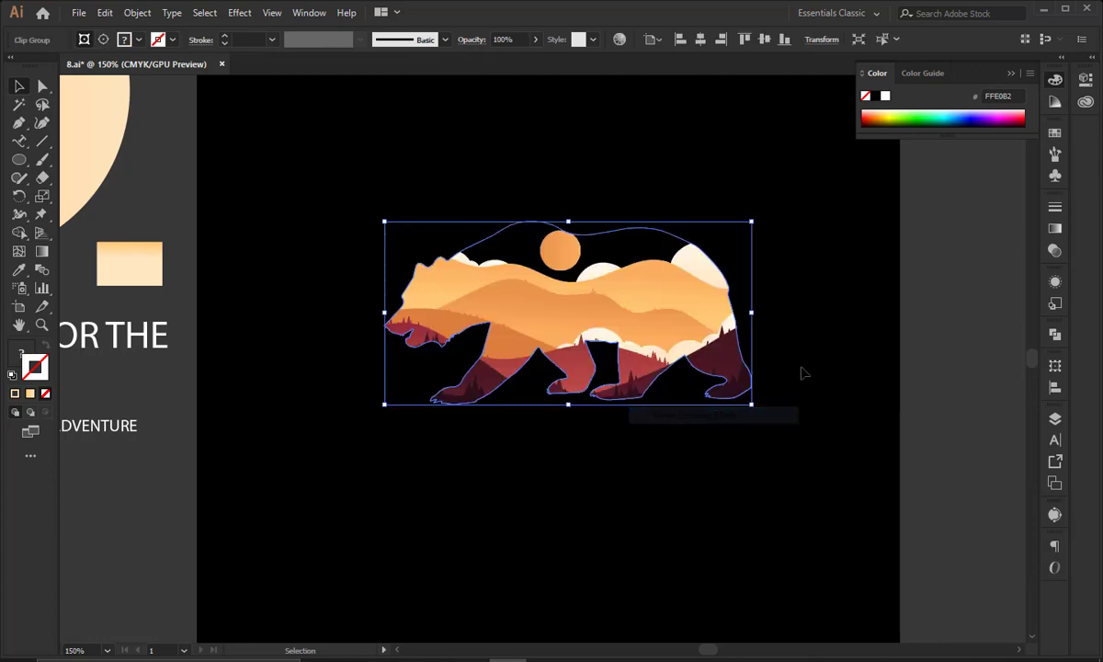
click(805, 386)
Paste the copied bear behind the clipped landscape and give it a 2 pt light peach stroke
key(a)
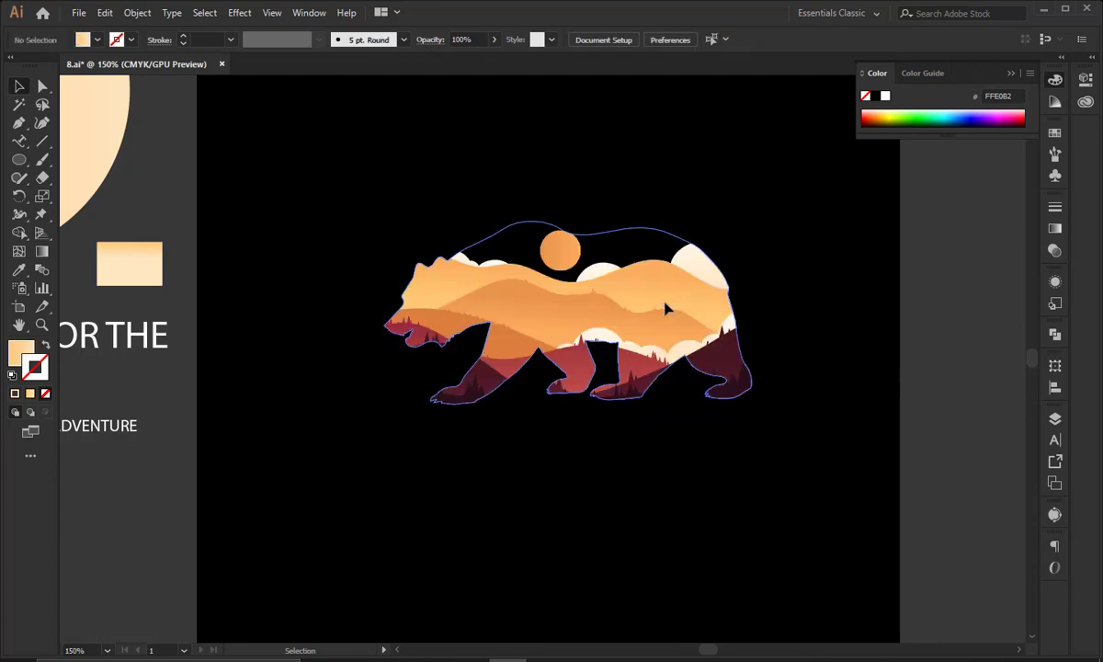
click(665, 307)
key(ctrl+b)
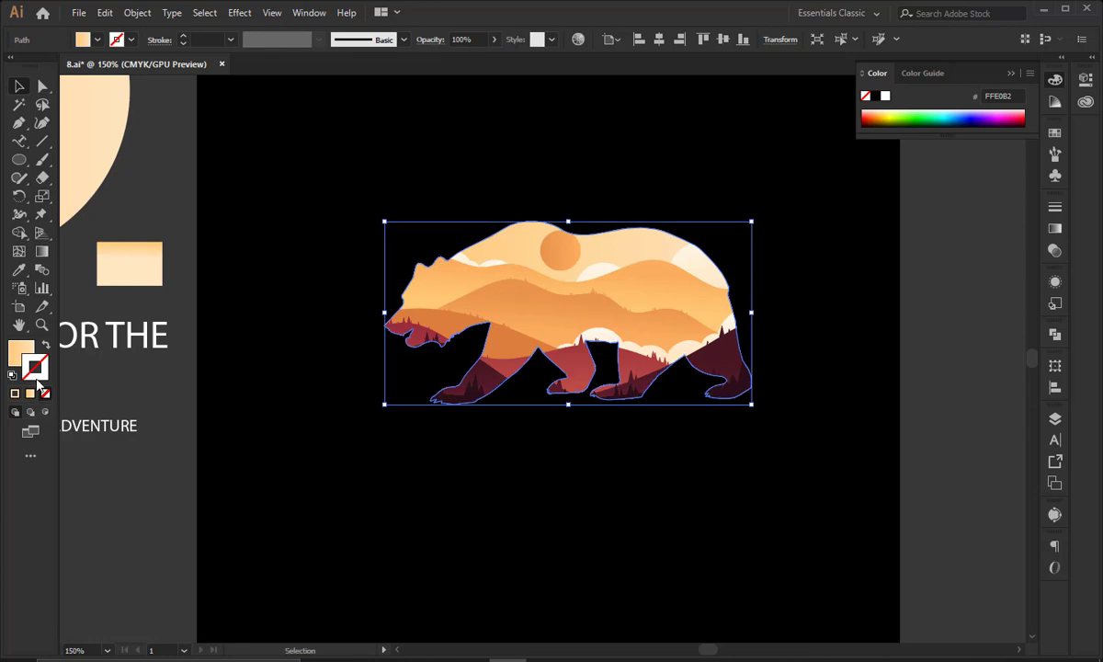
click(16, 395)
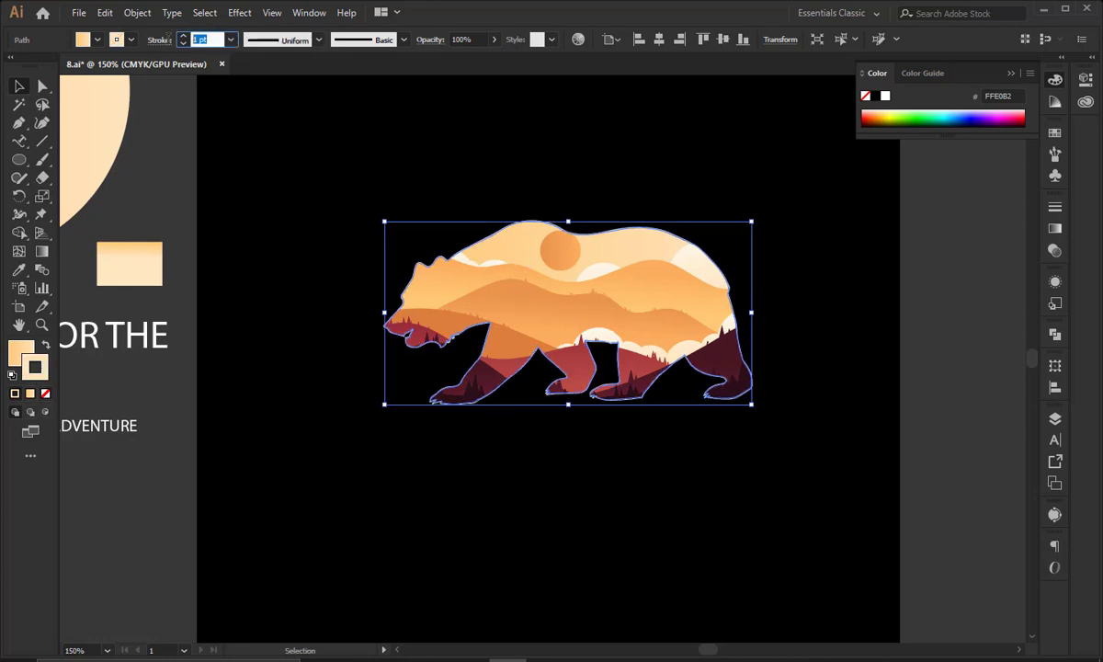
key(Up)
click(477, 179)
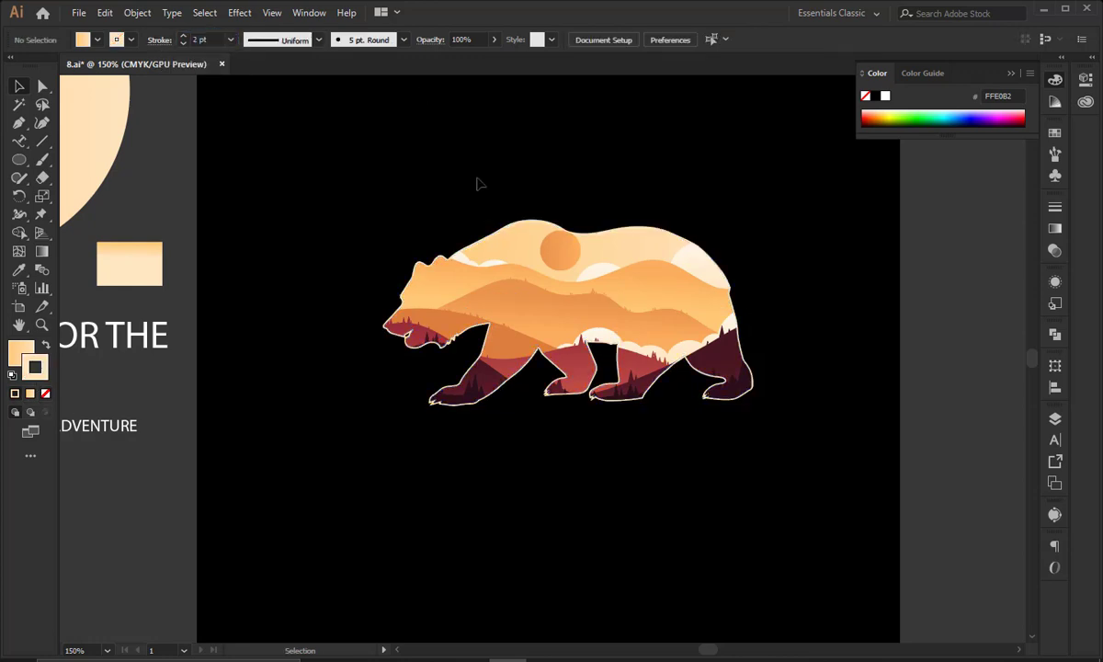
Duplicate the clipped landscape with its outlined bear into the empty area above the artboard
key(ctrl+minus)
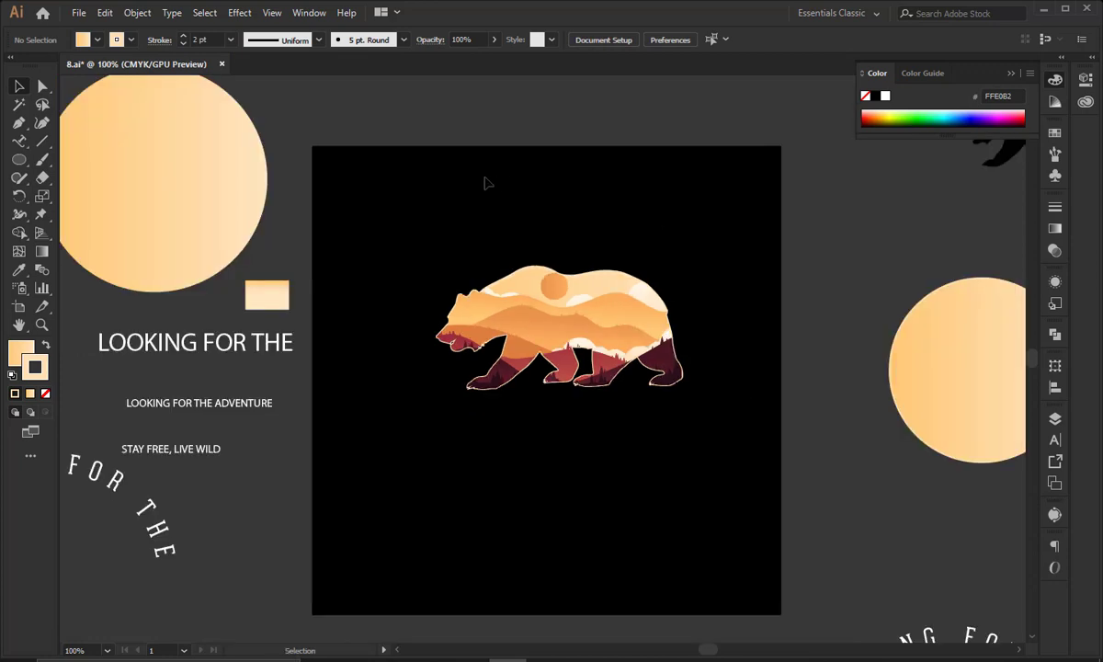
drag(487, 183, 661, 386)
drag(566, 332, 483, 52)
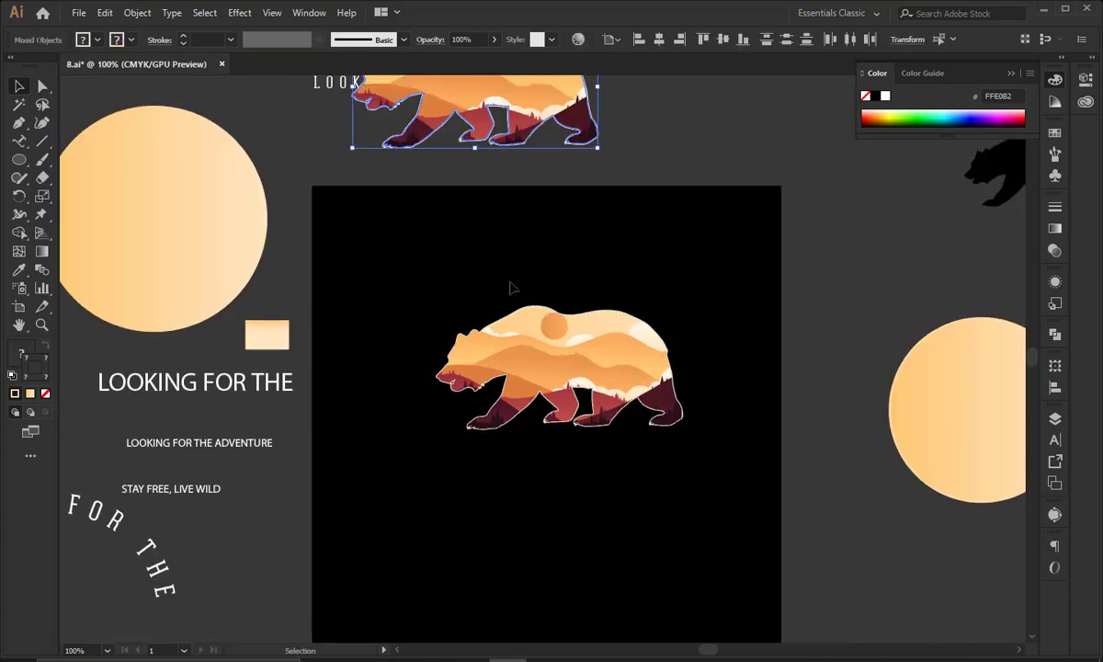
Expand the fill and stroke of the clipped landscape and outlined bear on the artboard
drag(510, 283, 632, 359)
click(138, 13)
click(165, 167)
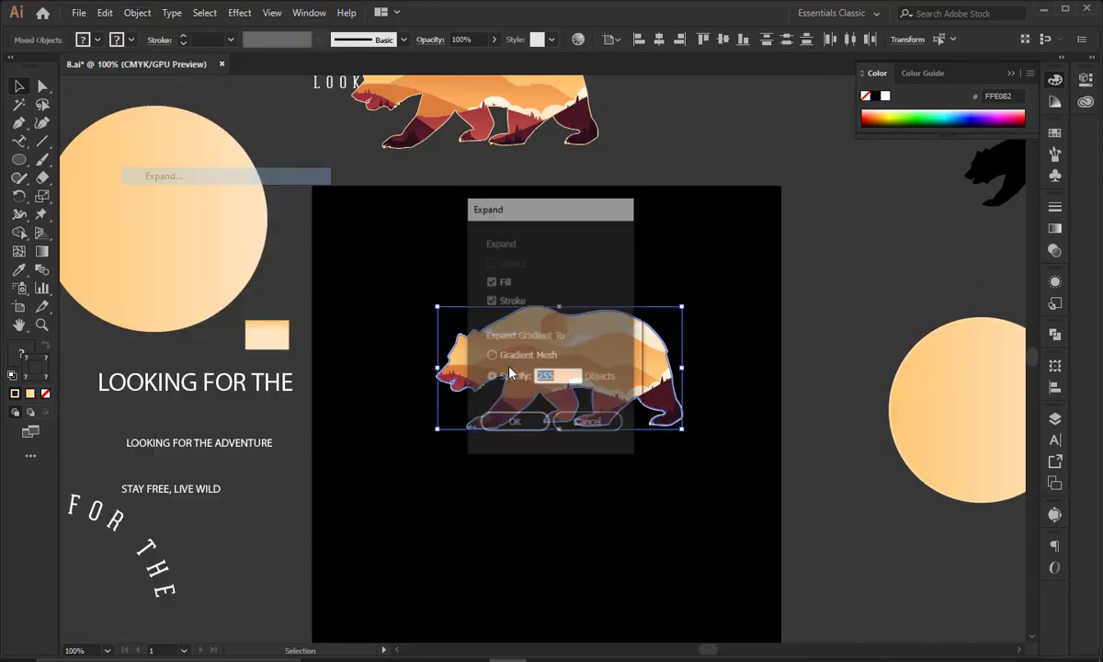
click(511, 423)
click(279, 401)
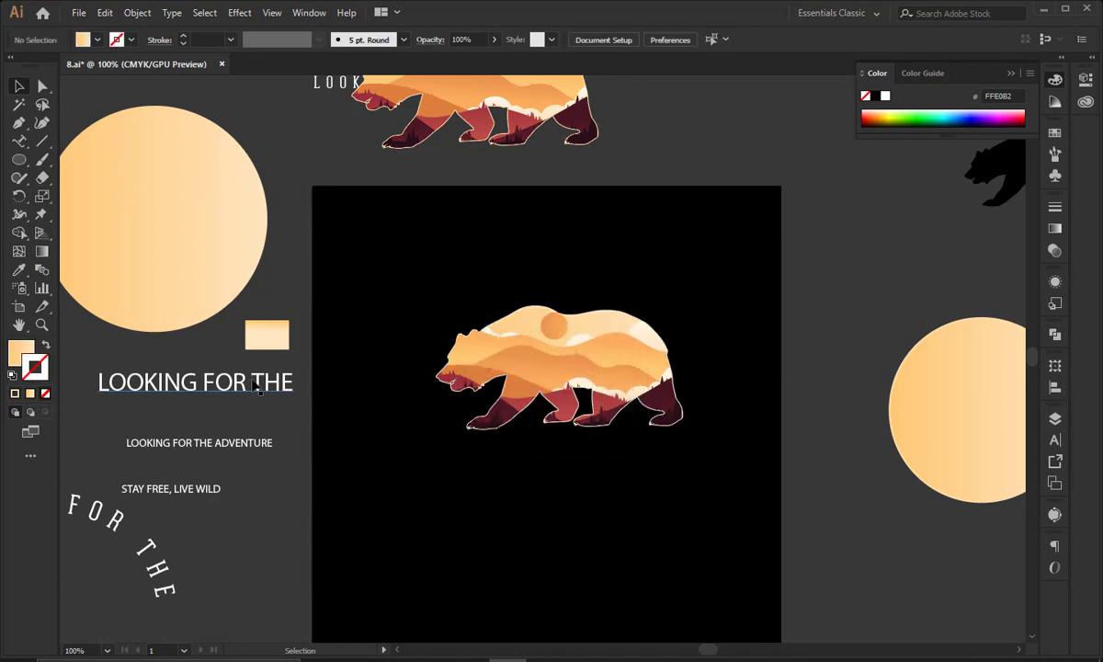
Place a copy of the LOOKING FOR THE text above the bear and apply the curved badge lettering's style
drag(257, 386, 632, 297)
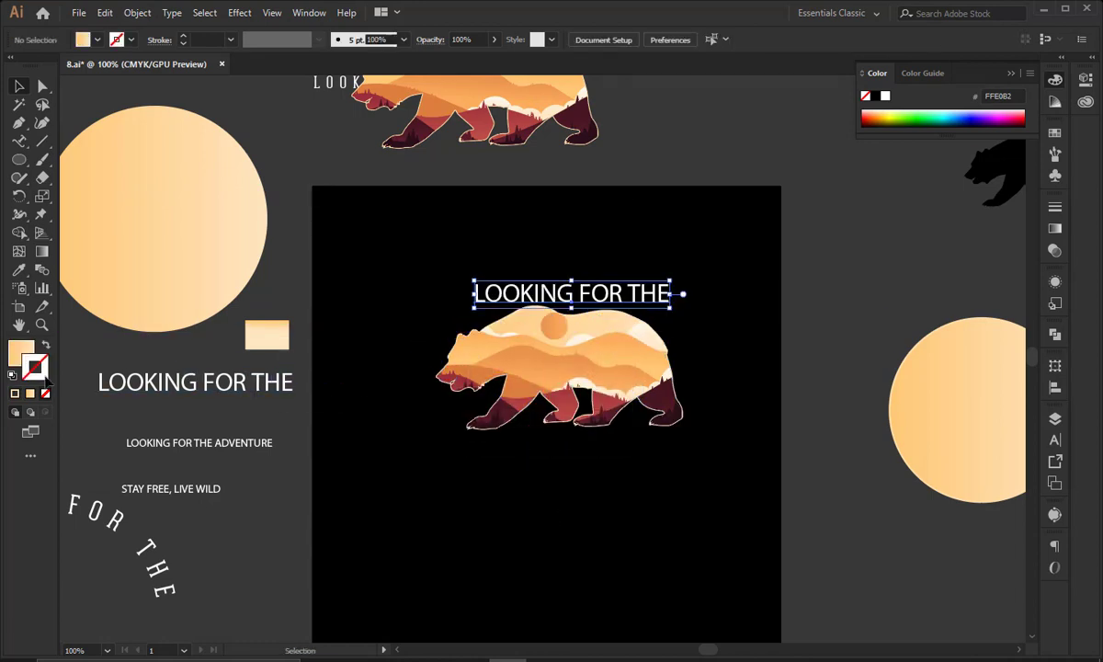
click(18, 269)
click(101, 506)
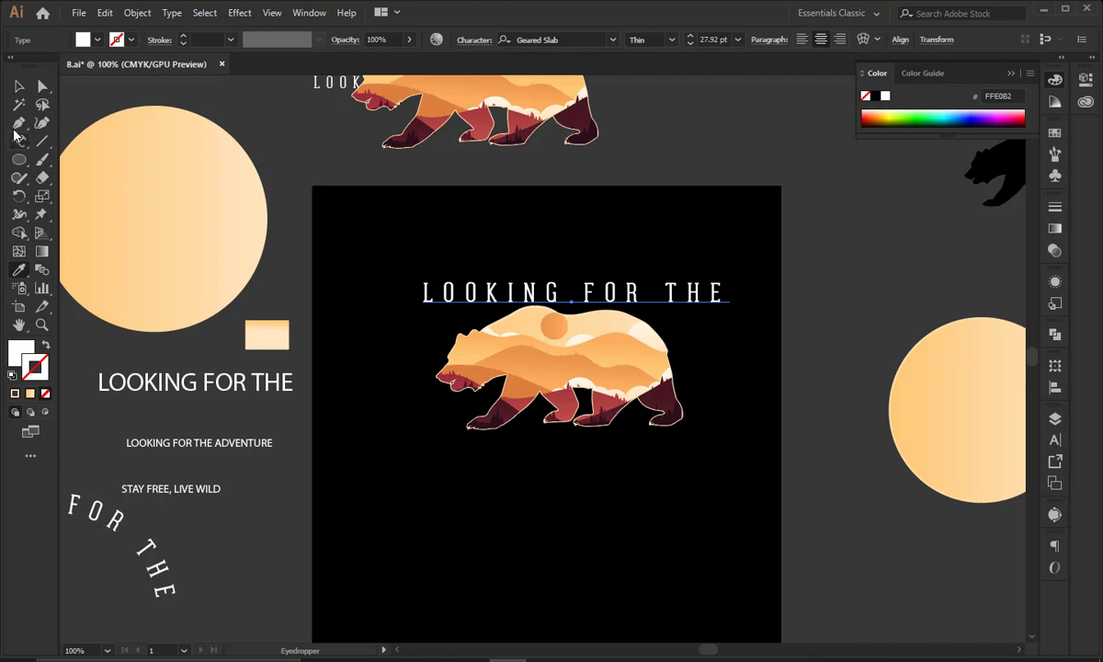
Set the LOOKING FOR THE heading above the bear to the Regular font style with 200 tracking
click(19, 85)
click(1055, 440)
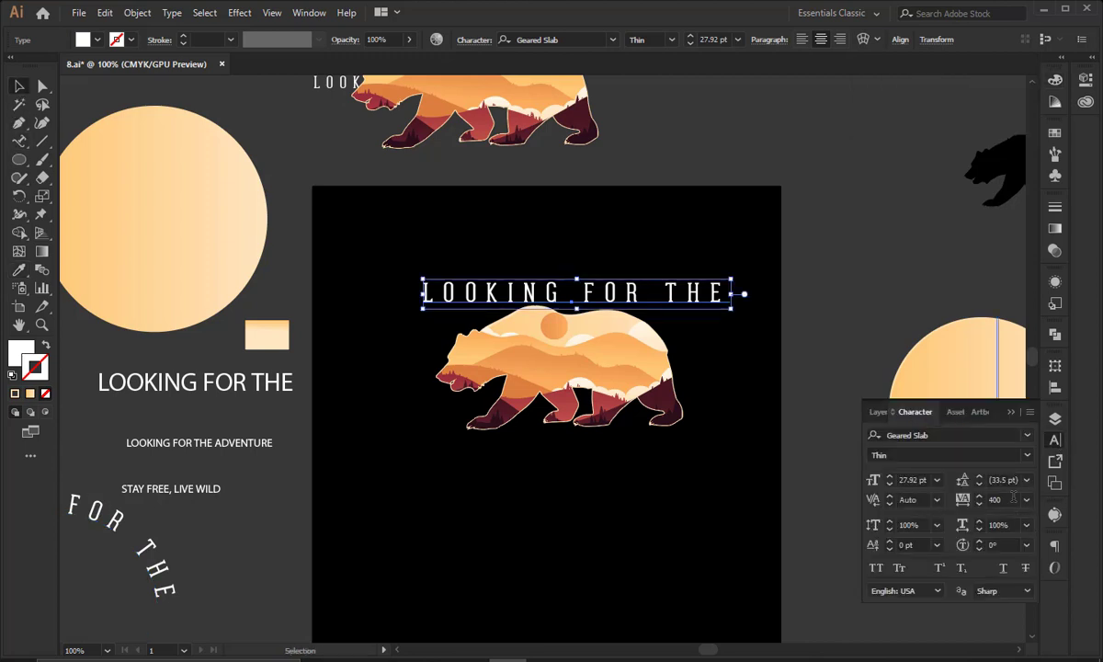
text(0)
key(Return)
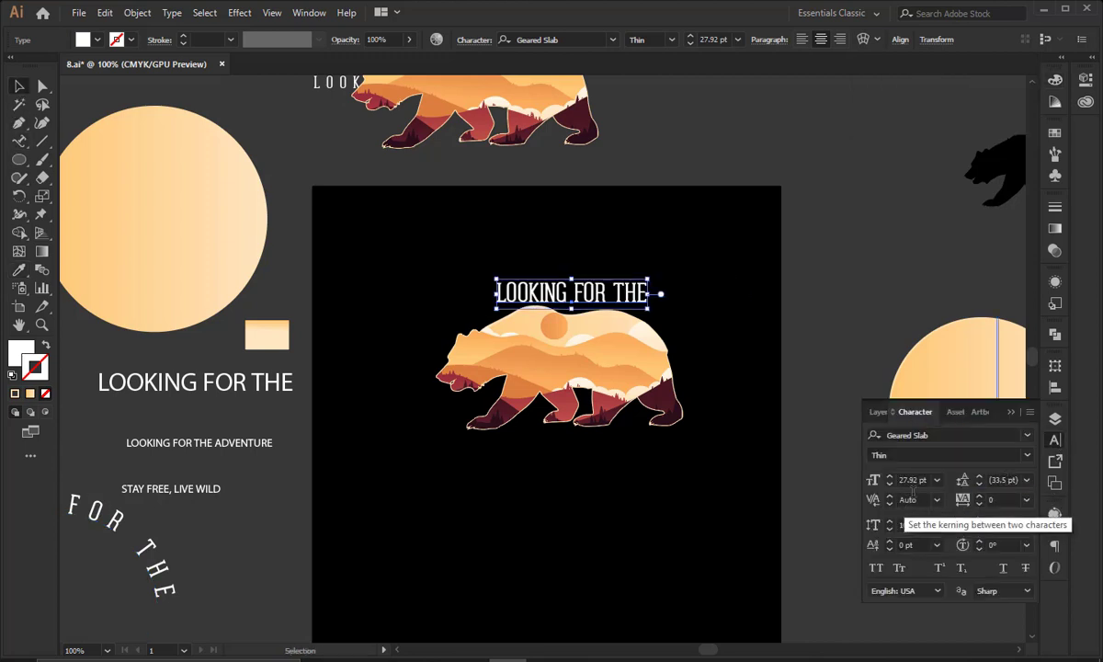
click(1020, 452)
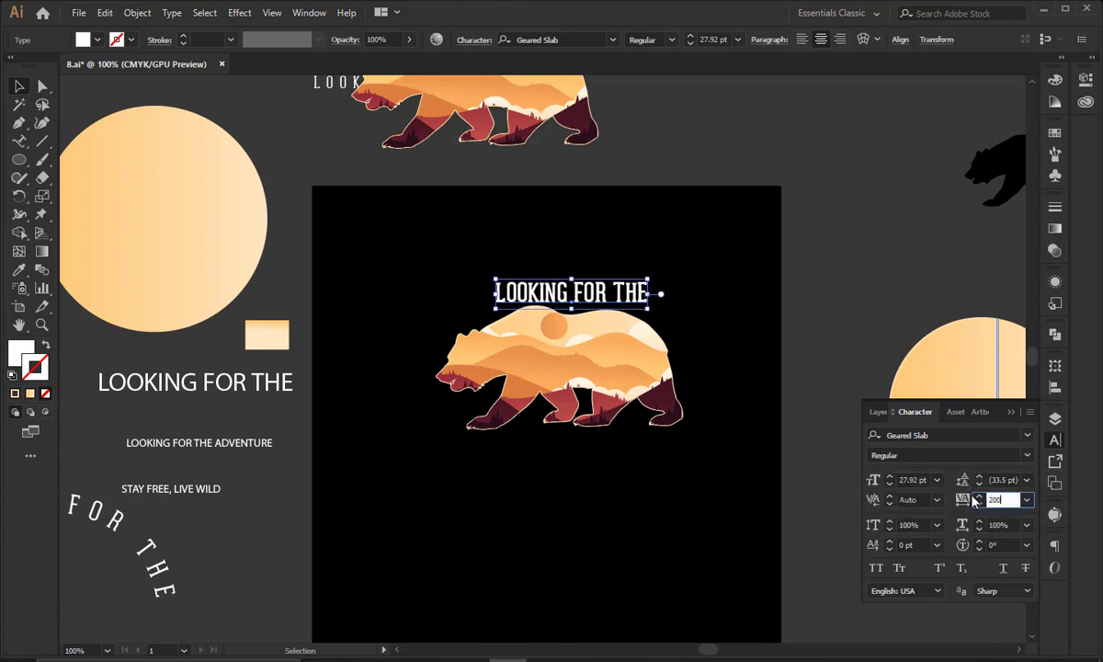
key(Return)
click(640, 485)
Center the heading and the bear artwork horizontally on the artboard
scroll(490, 250, up, 1)
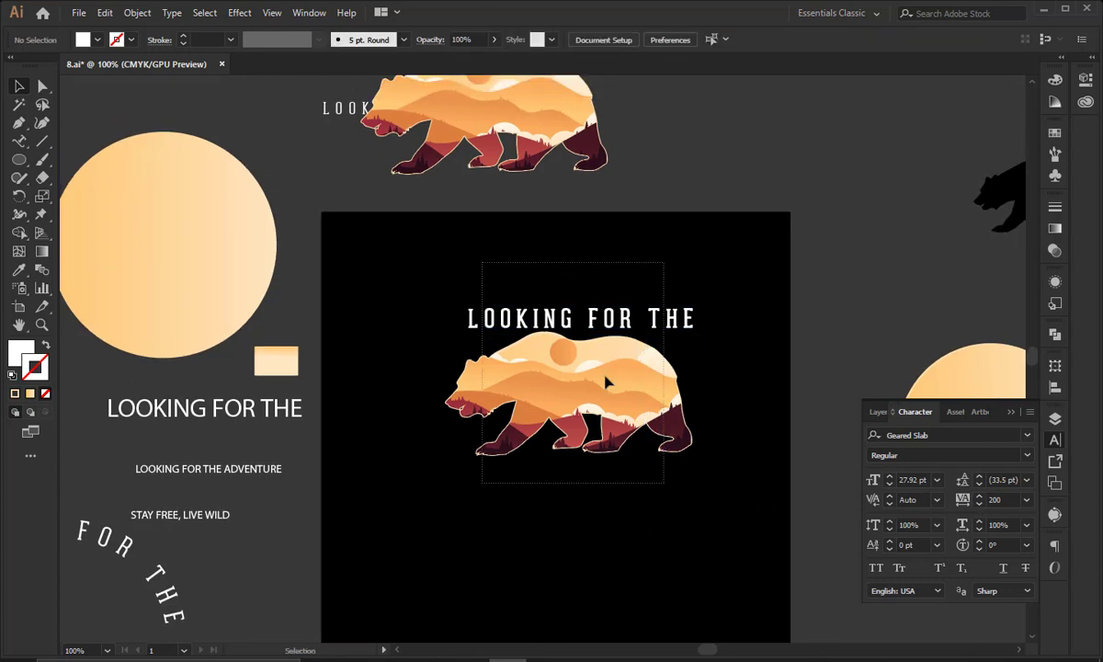
drag(481, 262, 663, 483)
click(516, 40)
click(716, 357)
scroll(716, 357, down, 1)
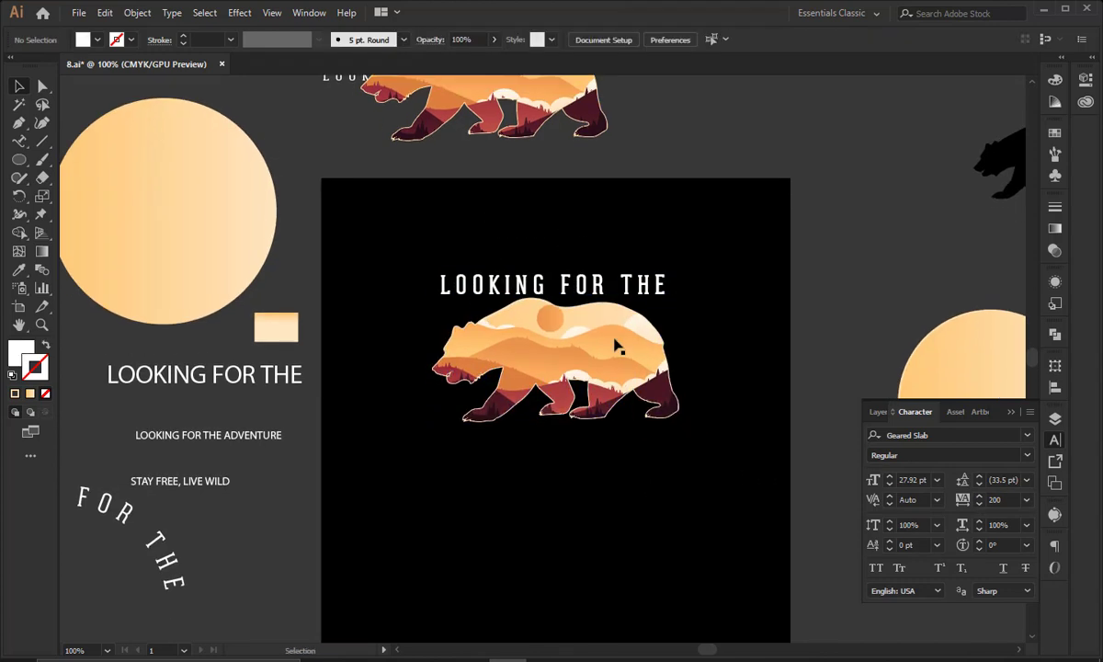
click(615, 345)
key(Up)
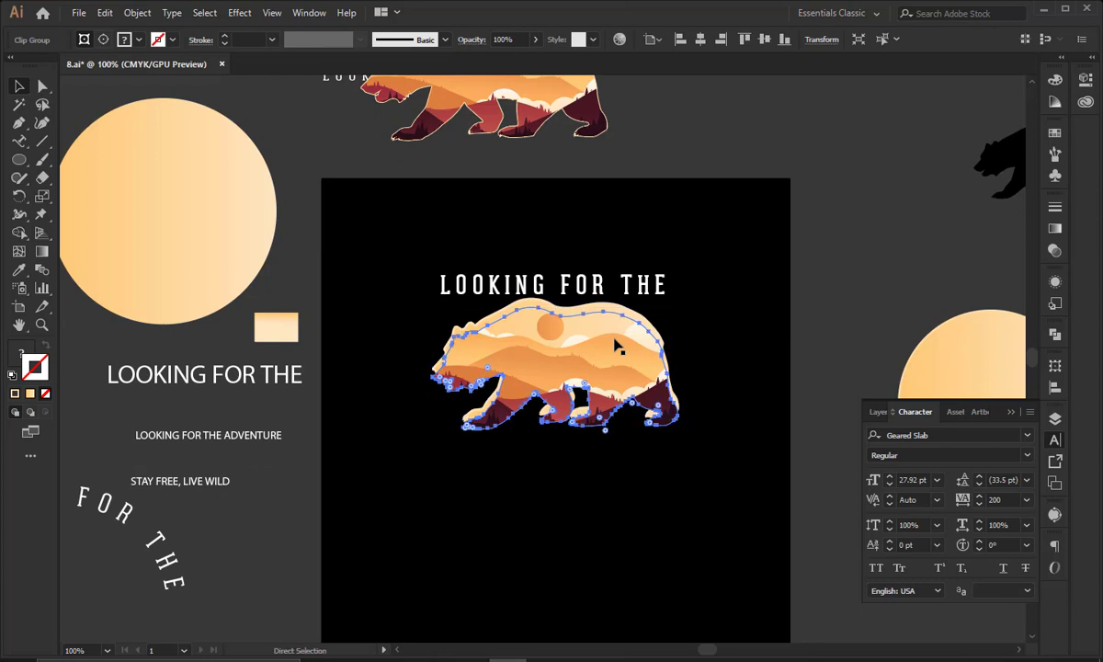
key(ctrl+z)
key(ctrl+z)
Group the clipped landscape with its outlined bear and save the document
drag(699, 529, 429, 345)
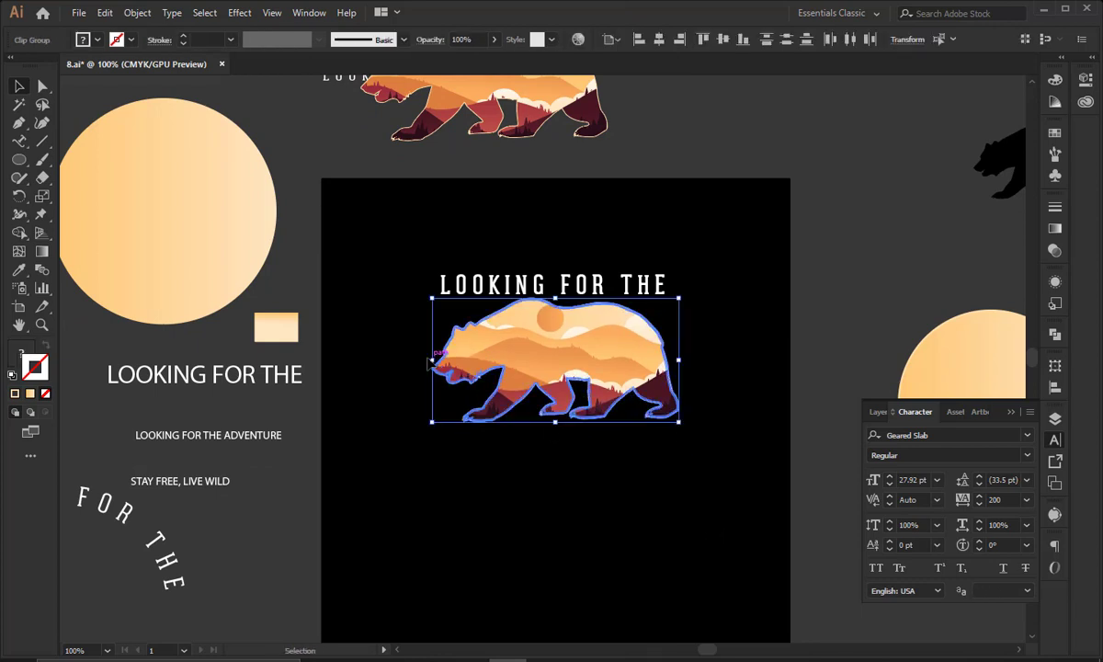
key(ctrl+g)
ctrl+click(646, 260)
key(ctrl+s)
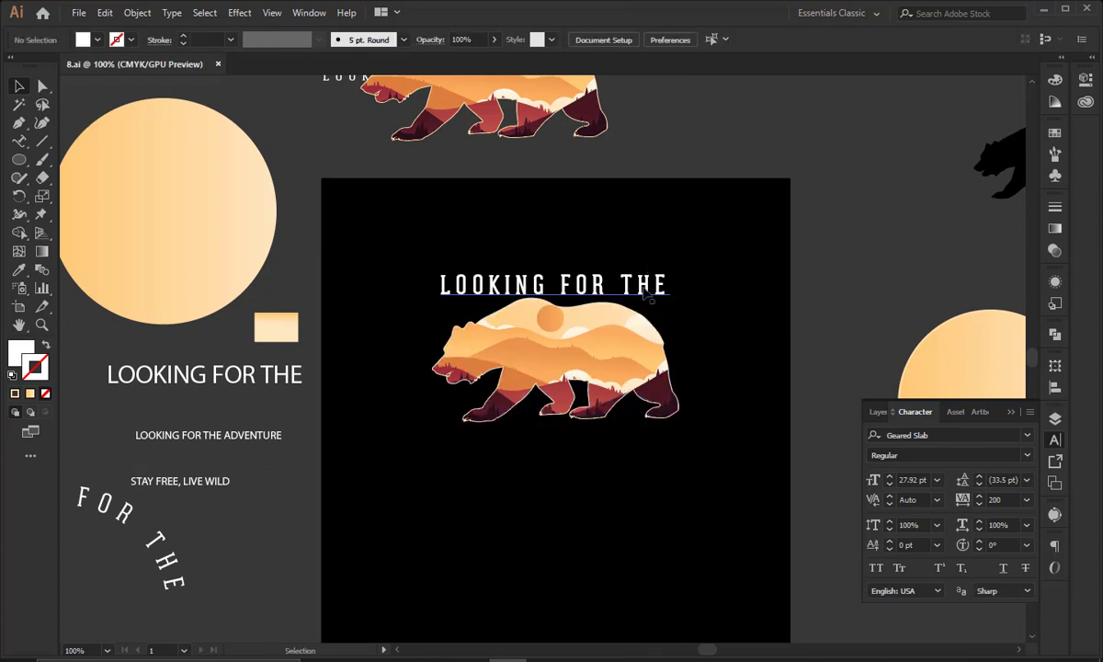
Move the LOOKING FOR THE heading from above the bear to directly below its feet
click(659, 291)
click(716, 299)
drag(658, 292, 653, 443)
click(717, 453)
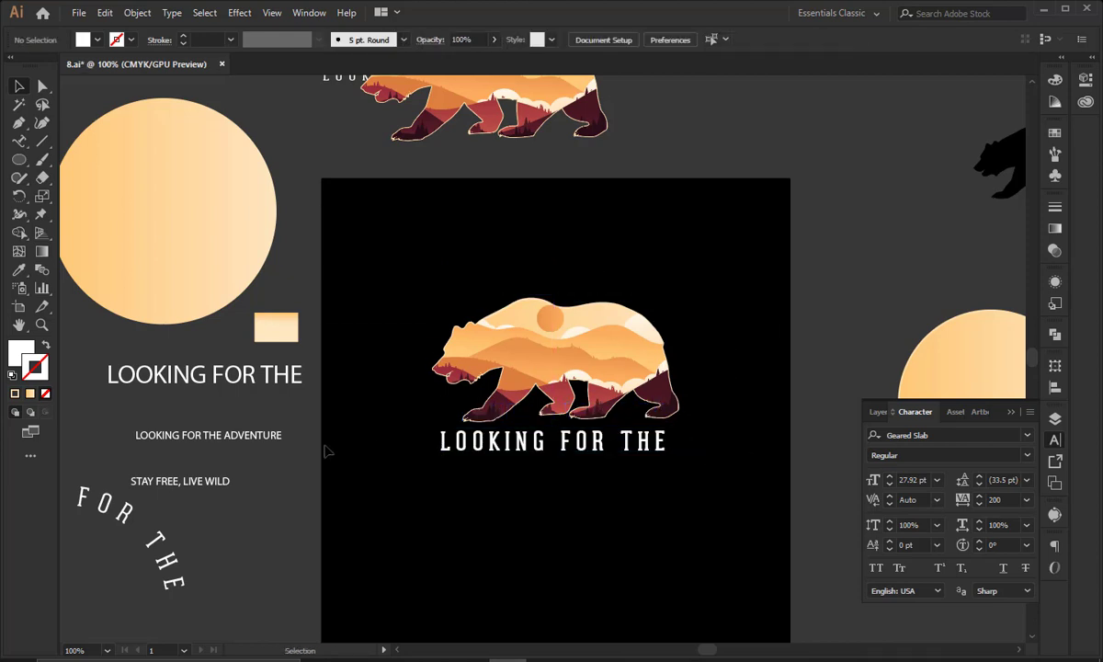
drag(405, 155, 345, 301)
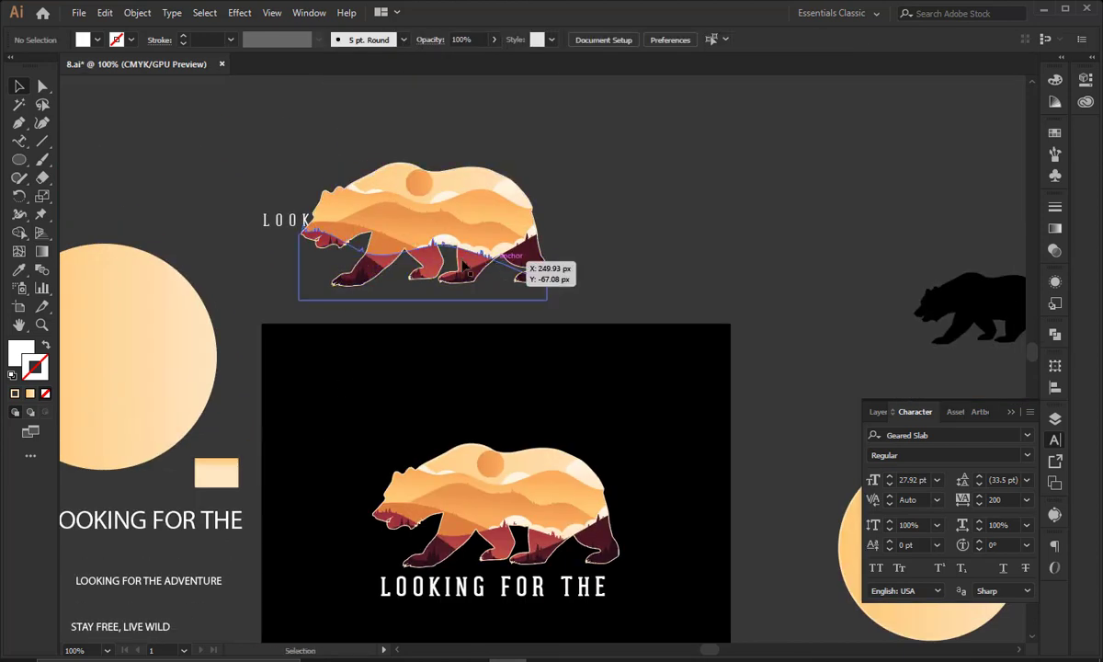
Ungroup the finished circular badge beside the artboard
drag(464, 267, 258, 204)
drag(594, 461, 417, 182)
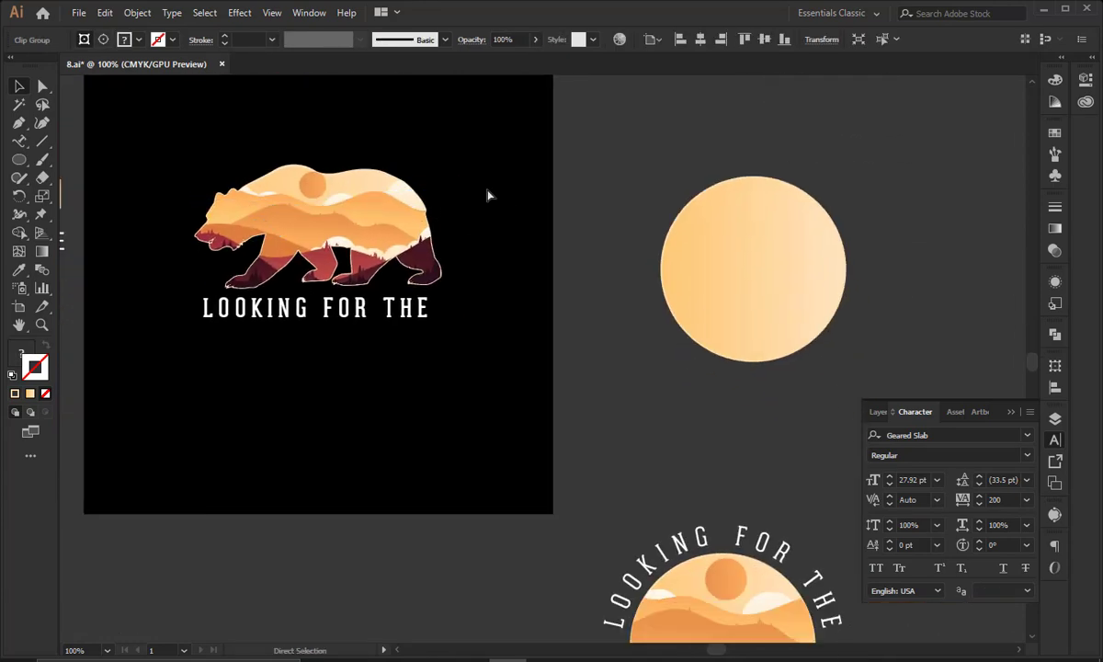
click(519, 309)
drag(511, 281, 493, 48)
click(674, 520)
right_click(673, 519)
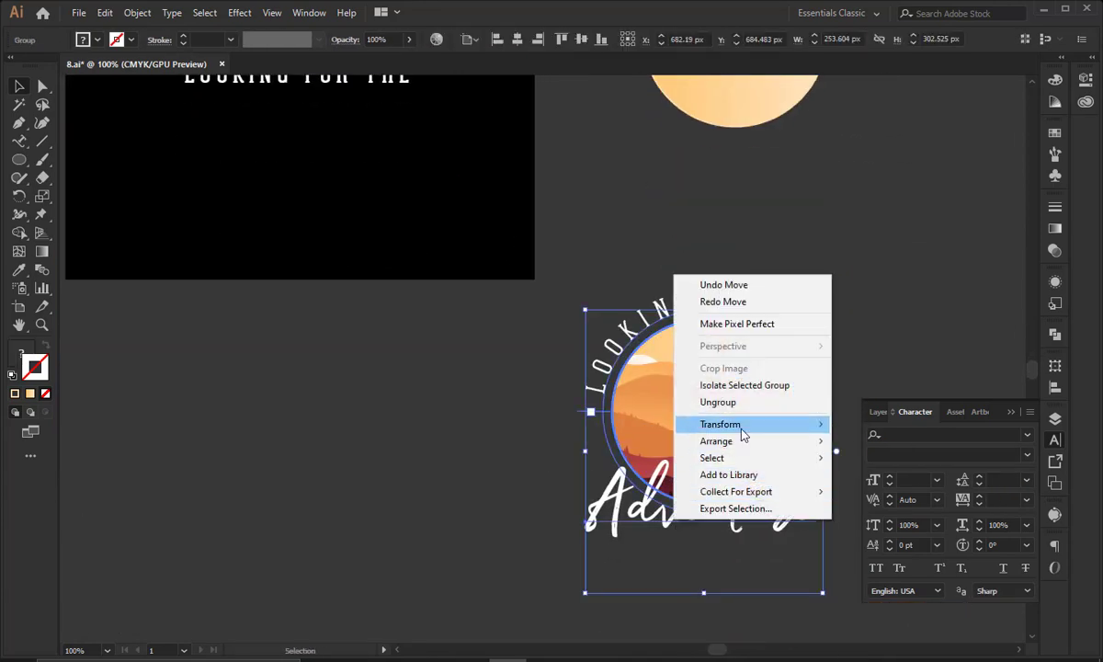
click(737, 402)
Copy the Adventure script lettering from the badge and place it directly under the LOOKING FOR THE heading
drag(805, 526, 326, 209)
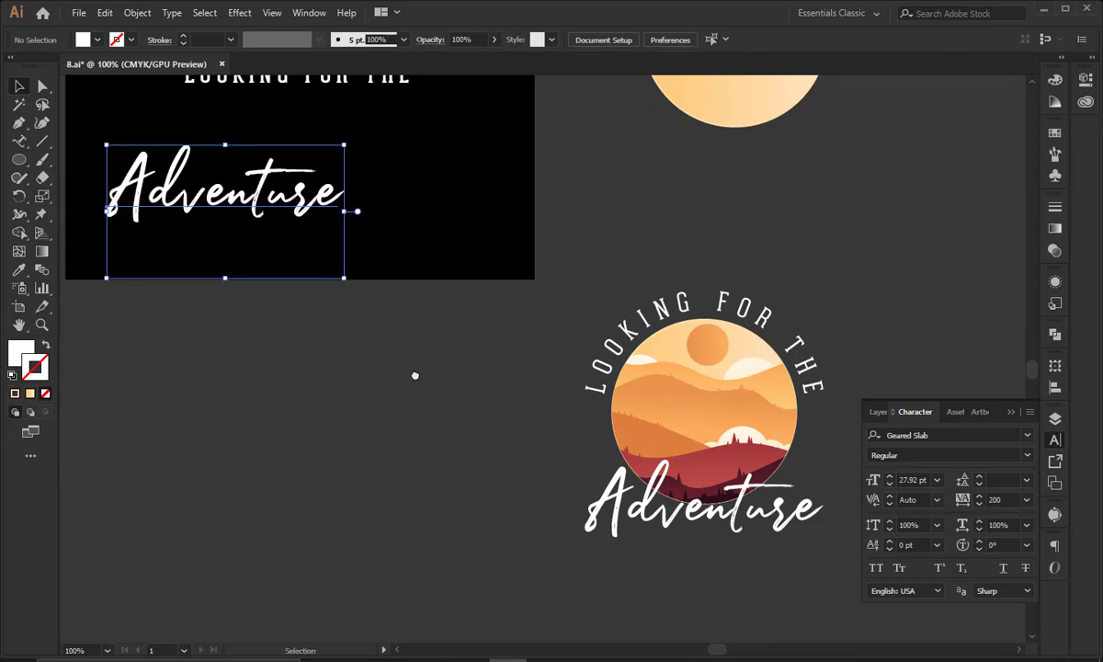
drag(415, 375, 524, 643)
drag(395, 440, 476, 384)
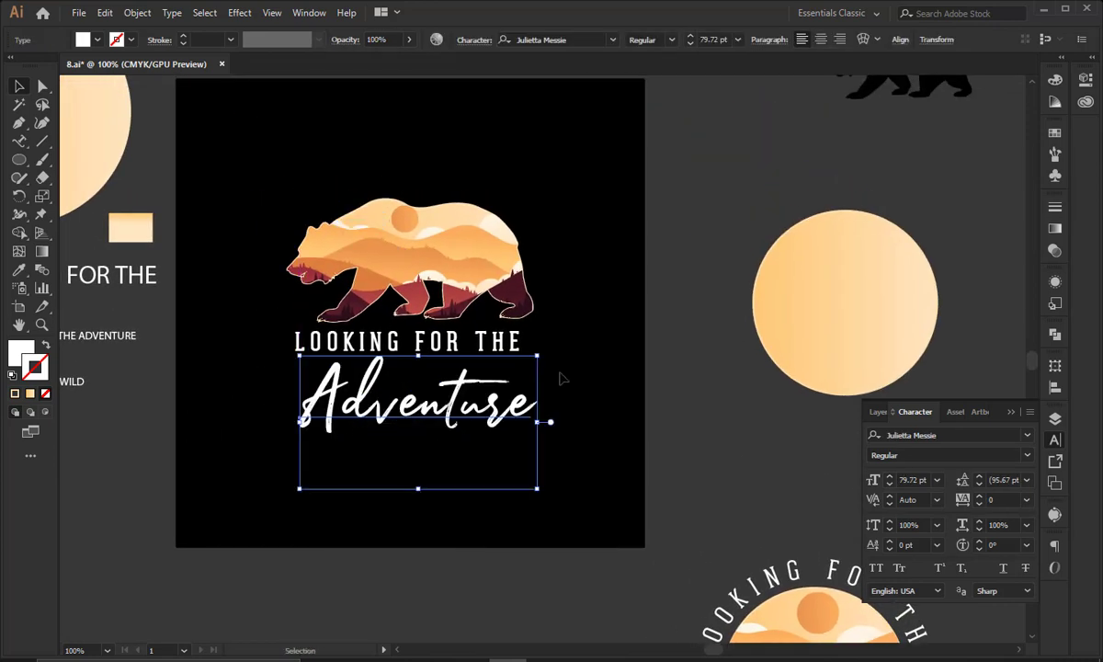
click(562, 375)
Center the bear, the heading and the Adventure lettering horizontally with one another
drag(618, 272, 607, 320)
drag(273, 194, 542, 480)
click(516, 39)
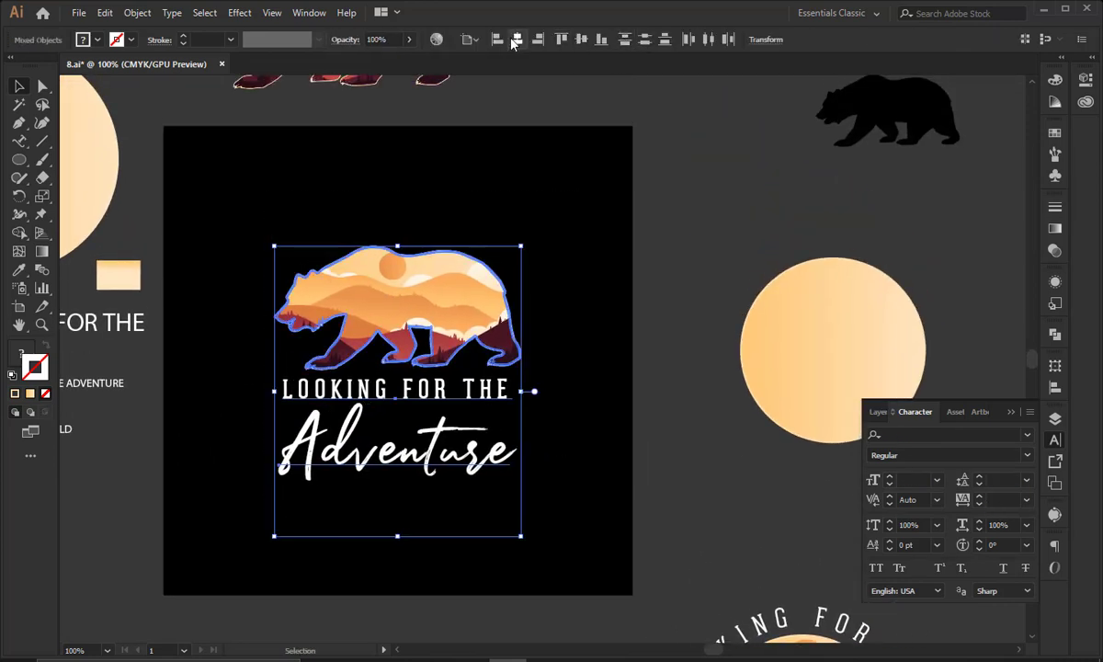
click(562, 192)
Shrink the LOOKING FOR THE heading to about 18.73 pt and place it centered above the bear
drag(584, 311, 618, 273)
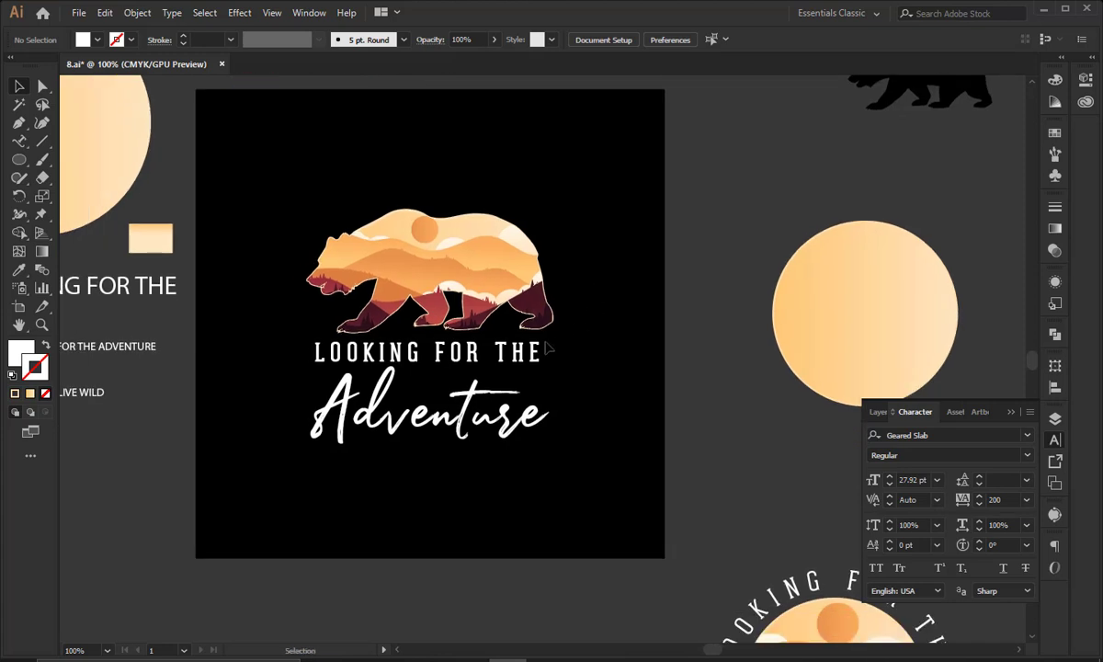
drag(542, 346, 506, 194)
drag(549, 160, 394, 284)
click(493, 239)
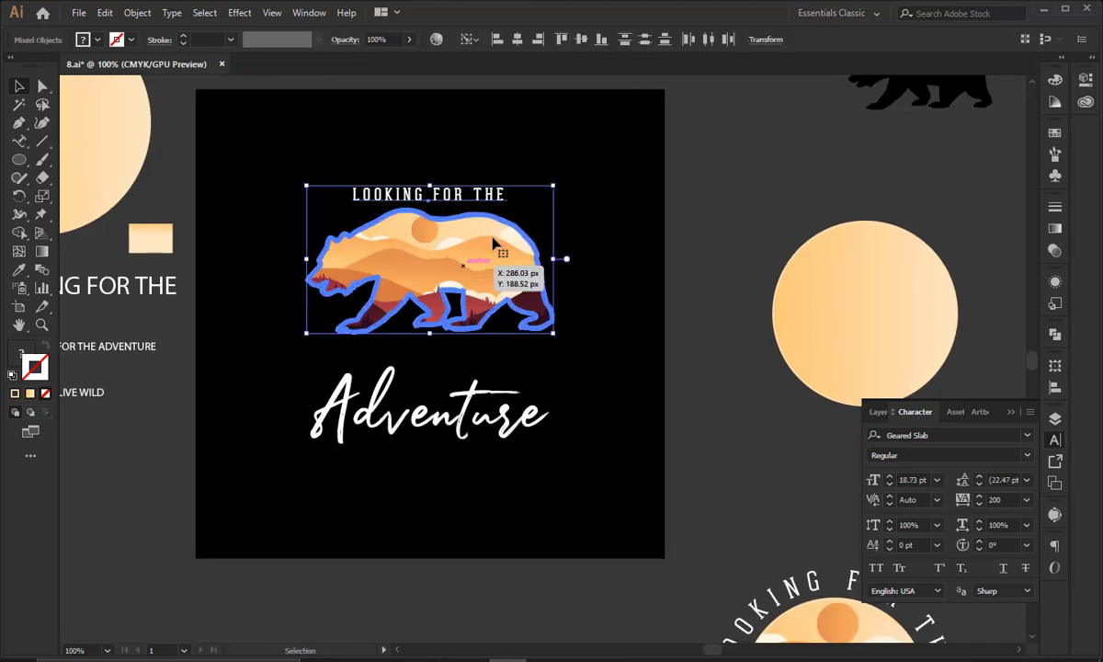
click(505, 96)
Move the Adventure lettering up against the bear's feet and place a copy of the STAY FREE, LIVE WILD tagline below it
drag(488, 422, 487, 386)
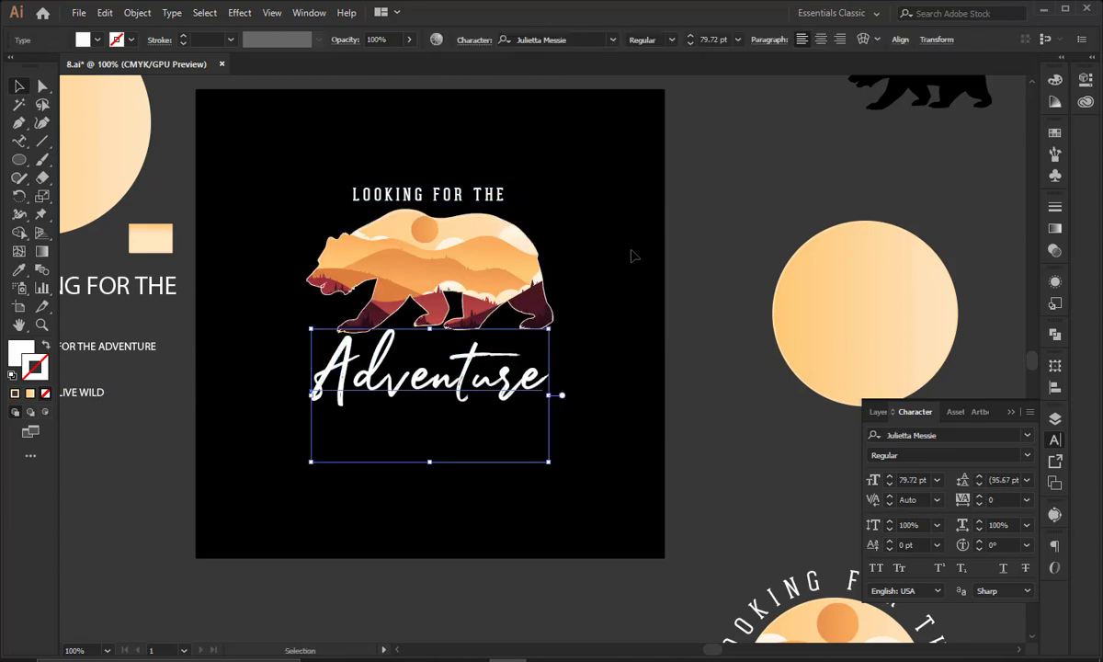
click(630, 255)
drag(630, 255, 780, 266)
drag(248, 405, 591, 436)
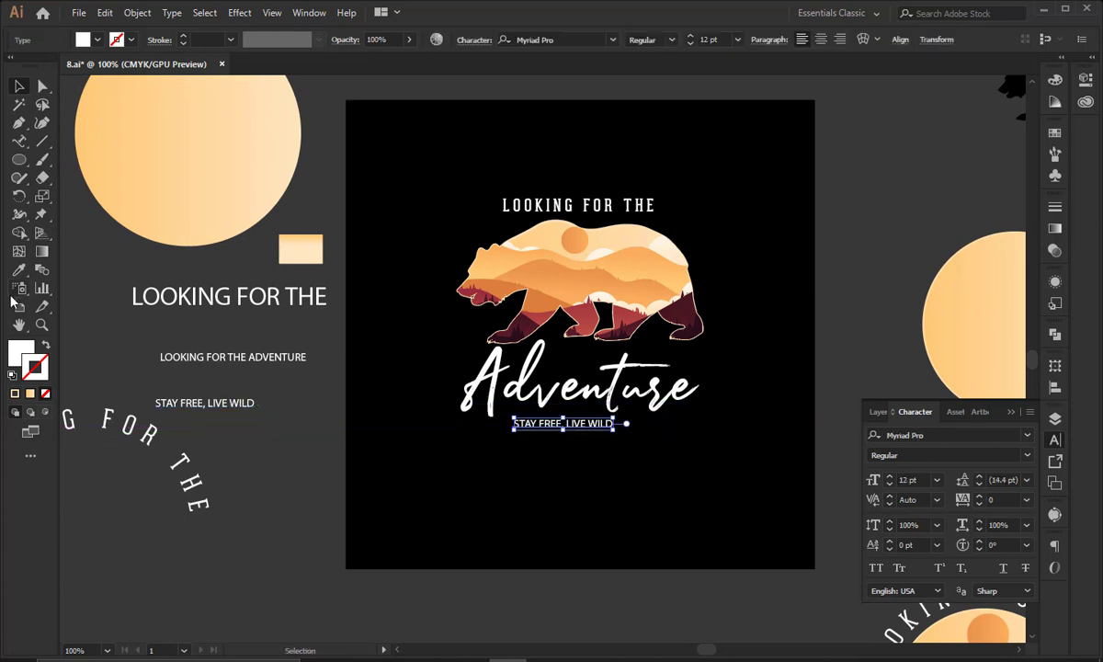
Match the tagline to the arched text's Geared Slab Thin style with 400 tracking, and scale it down to a small line
click(140, 422)
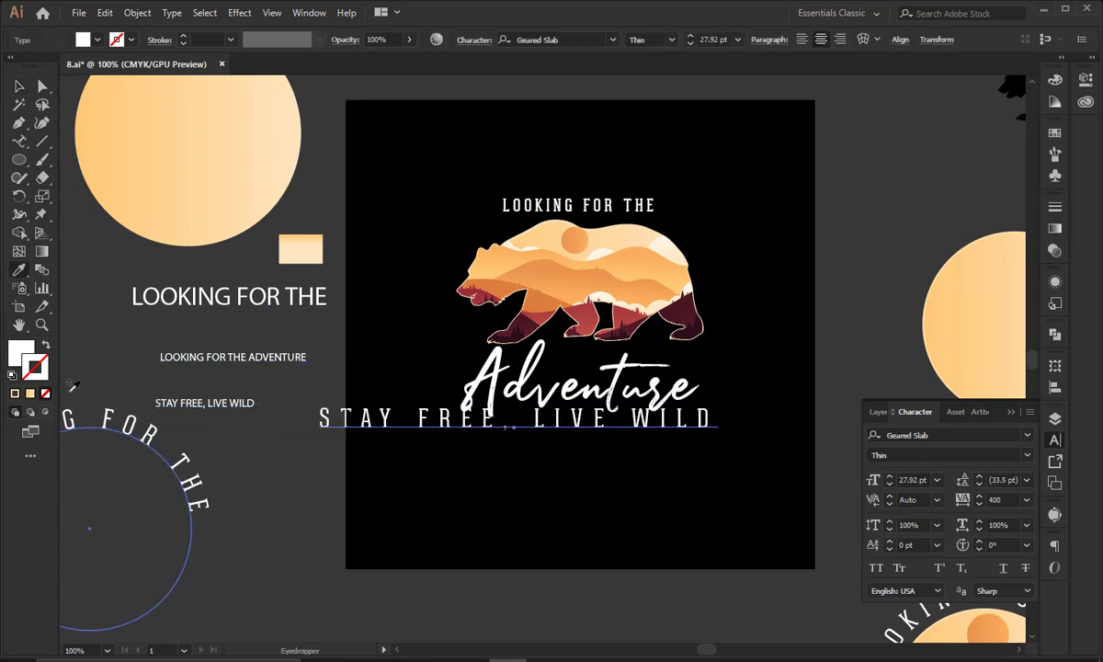
click(20, 87)
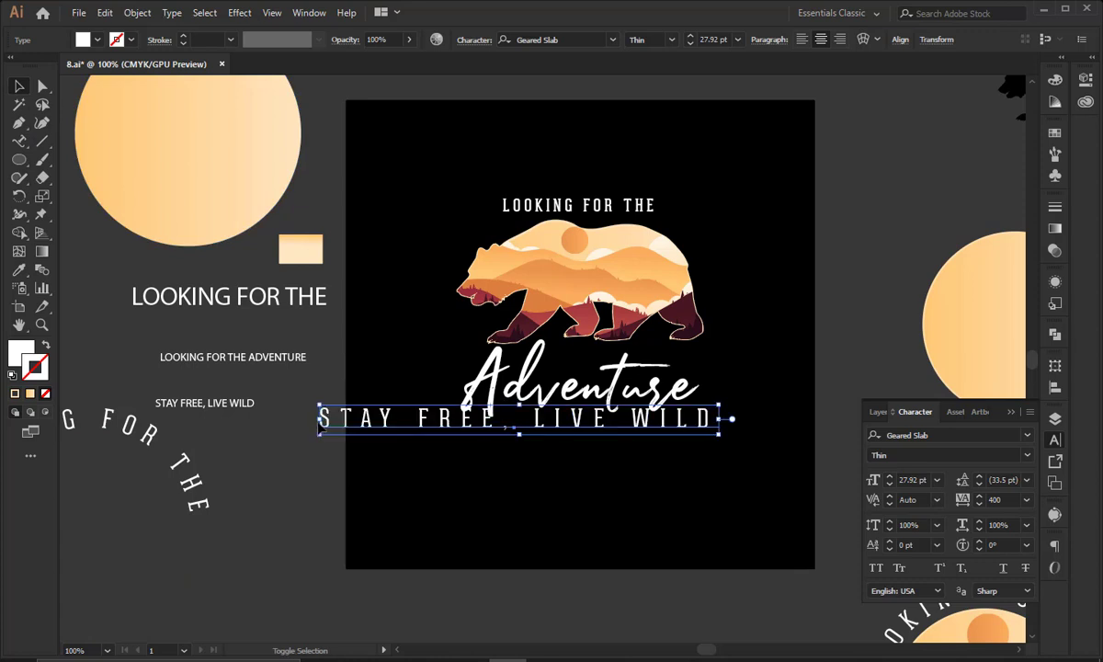
drag(318, 422, 459, 421)
click(547, 480)
Position the tagline below the middle of Adventure and place a copy of the bear, Adventure lettering and tagline beside the artboard
drag(573, 437, 500, 412)
click(510, 443)
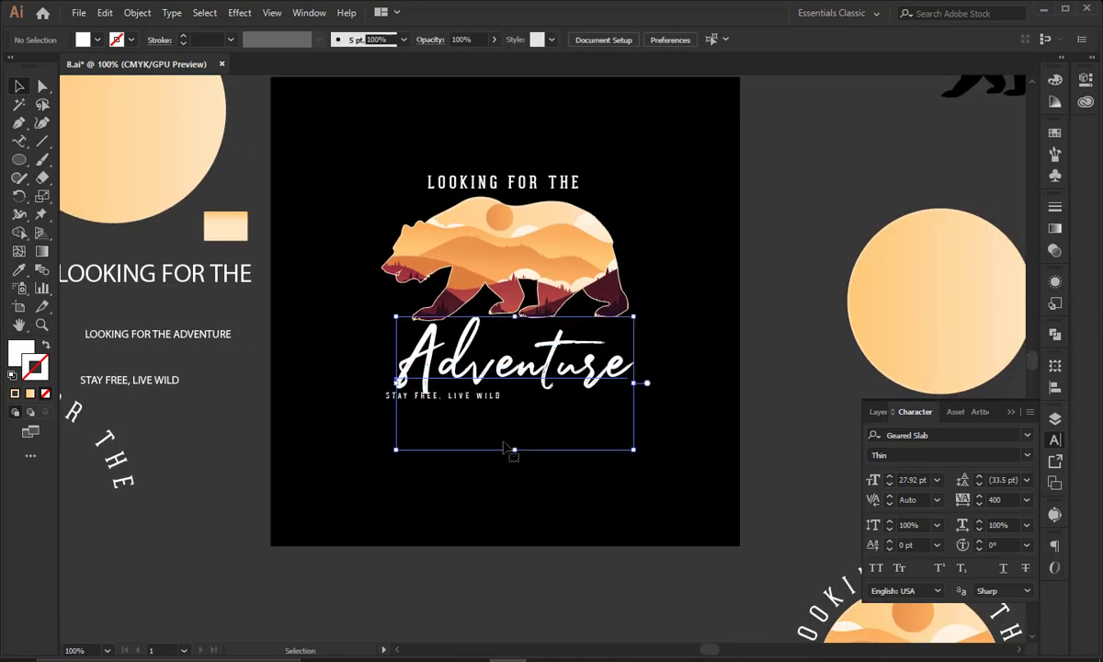
click(428, 397)
drag(478, 404, 548, 423)
drag(483, 237, 864, 237)
Convert the Adventure lettering to outlines and align it to the bear
click(556, 421)
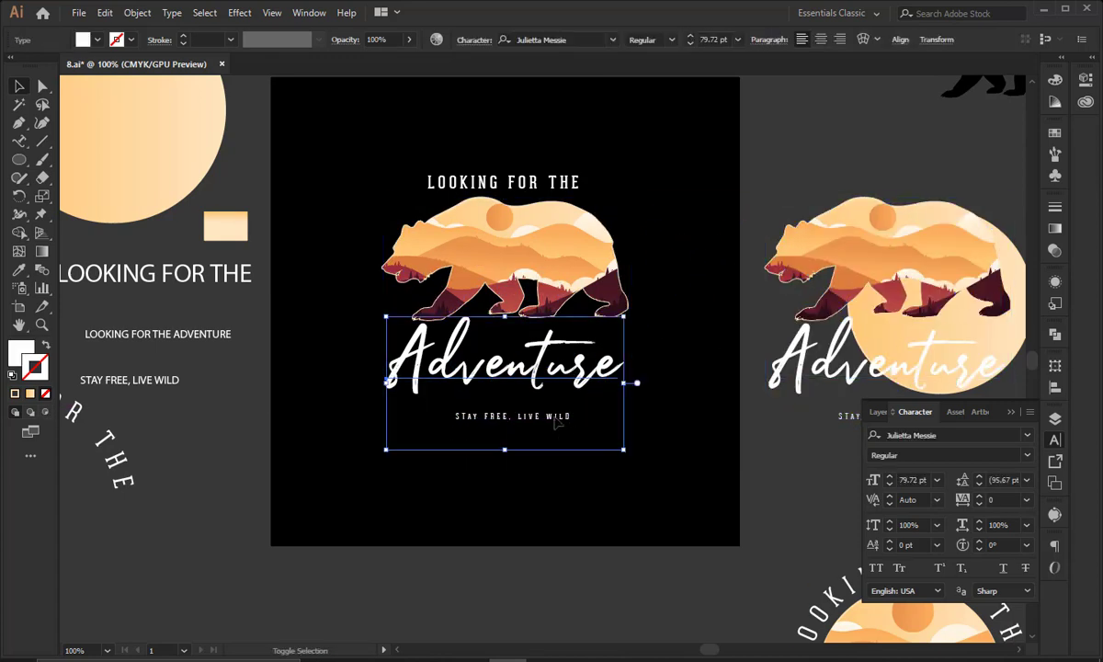
shift+click(560, 180)
right_click(561, 179)
click(680, 157)
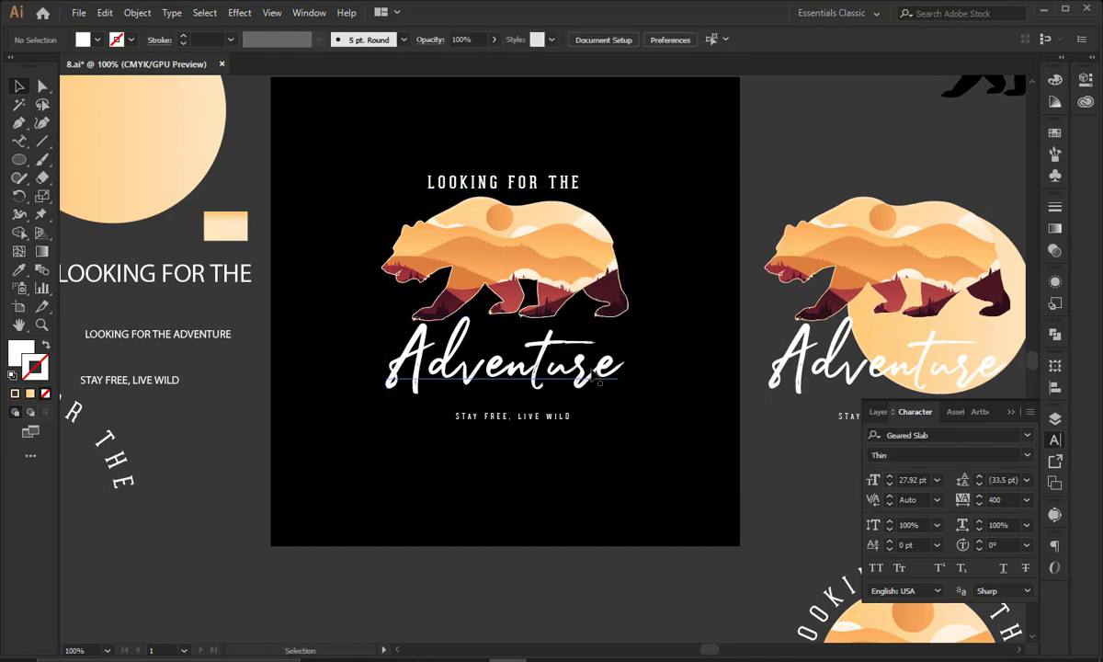
click(592, 375)
right_click(591, 370)
click(625, 179)
shift+click(469, 238)
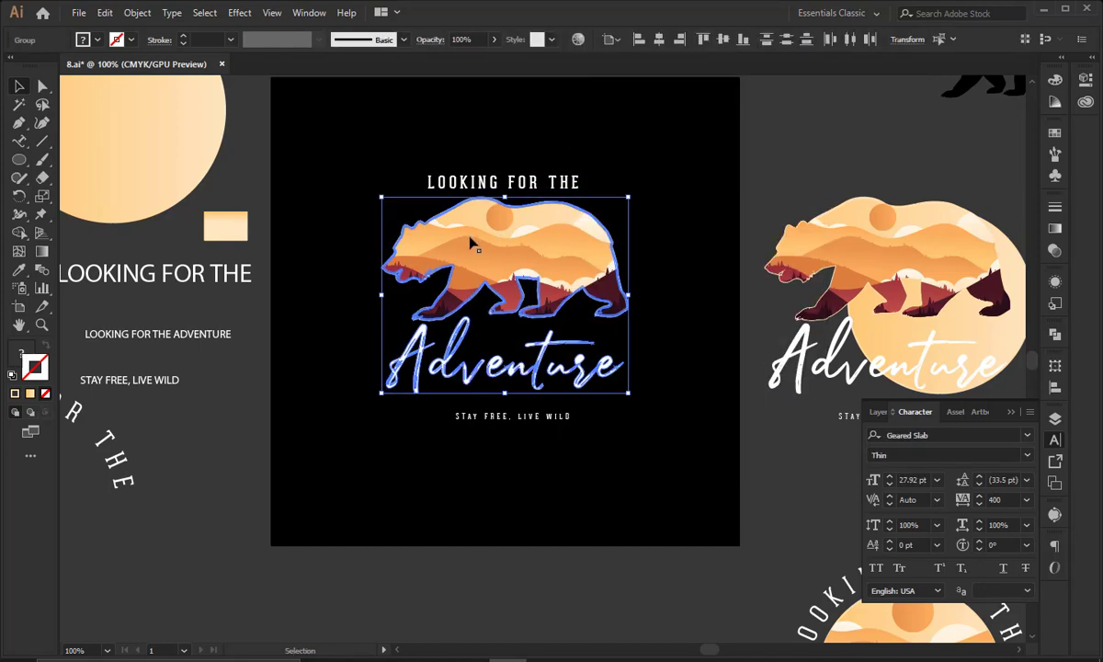
click(469, 243)
click(683, 215)
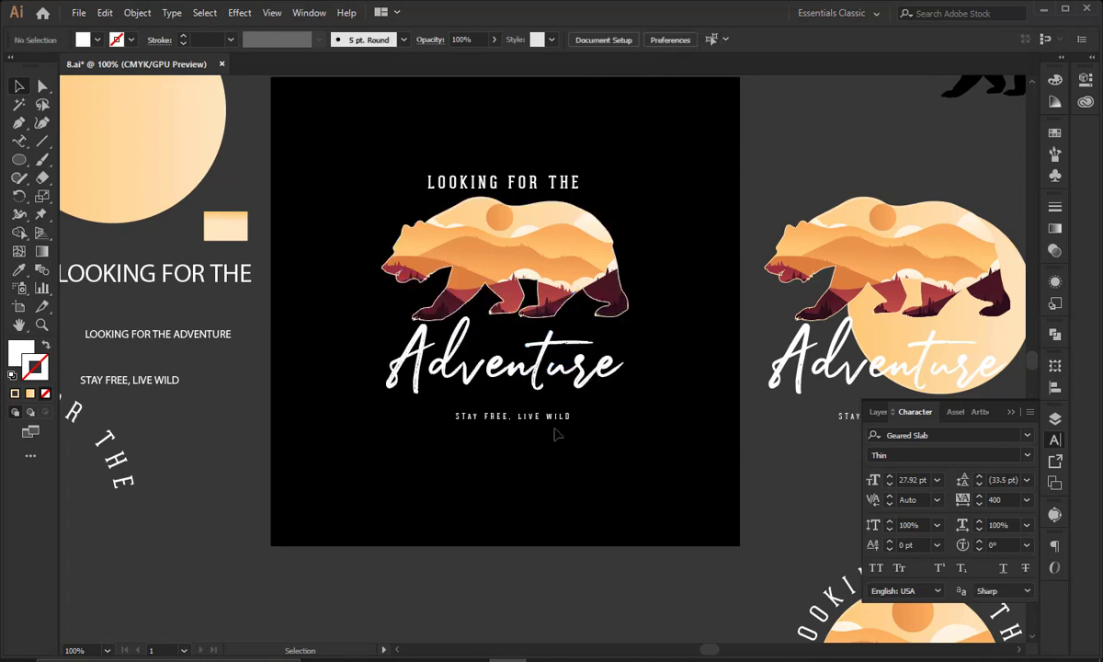
Enlarge the STAY FREE, LIVE WILD tagline to about 13.12 pt and move it up close beneath the Adventure lettering
drag(570, 424, 607, 447)
key(shift+Up)
key(shift+Up)
key(Down)
key(Down)
key(Down)
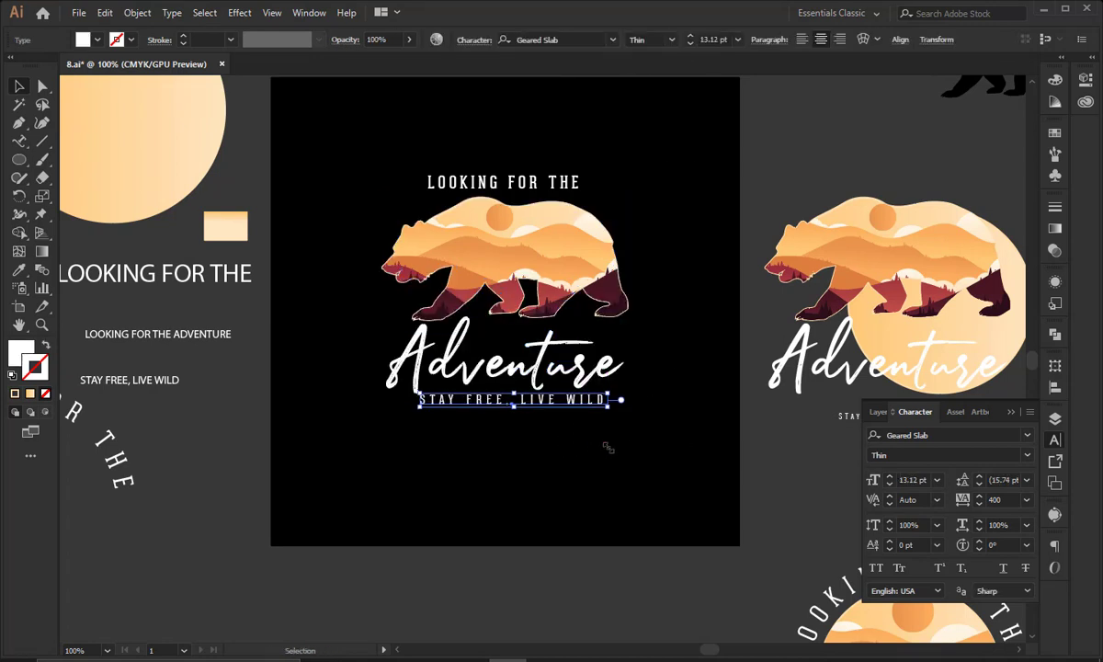
Scale the STAY FREE, LIVE WILD tagline to about 10.1 pt
drag(607, 407, 598, 409)
key(ctrl+=)
key(ctrl+=)
key(ctrl+=)
key(ctrl+=)
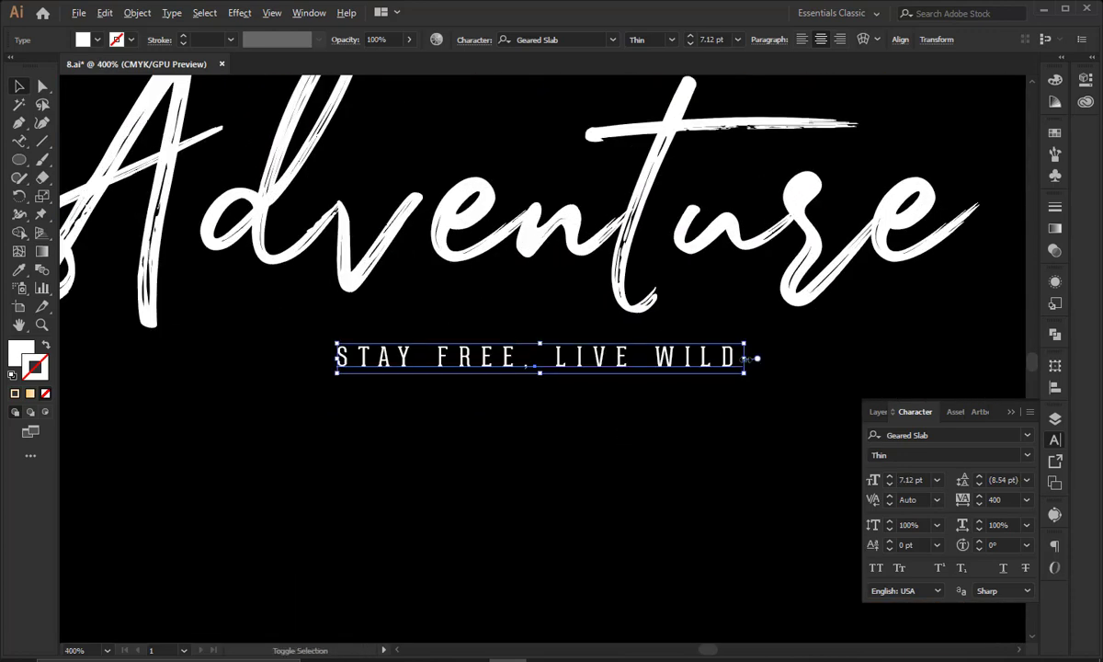
drag(748, 359, 829, 361)
Try to expand the appearance of the live tagline text and select it together with the Adventure lettering
click(138, 13)
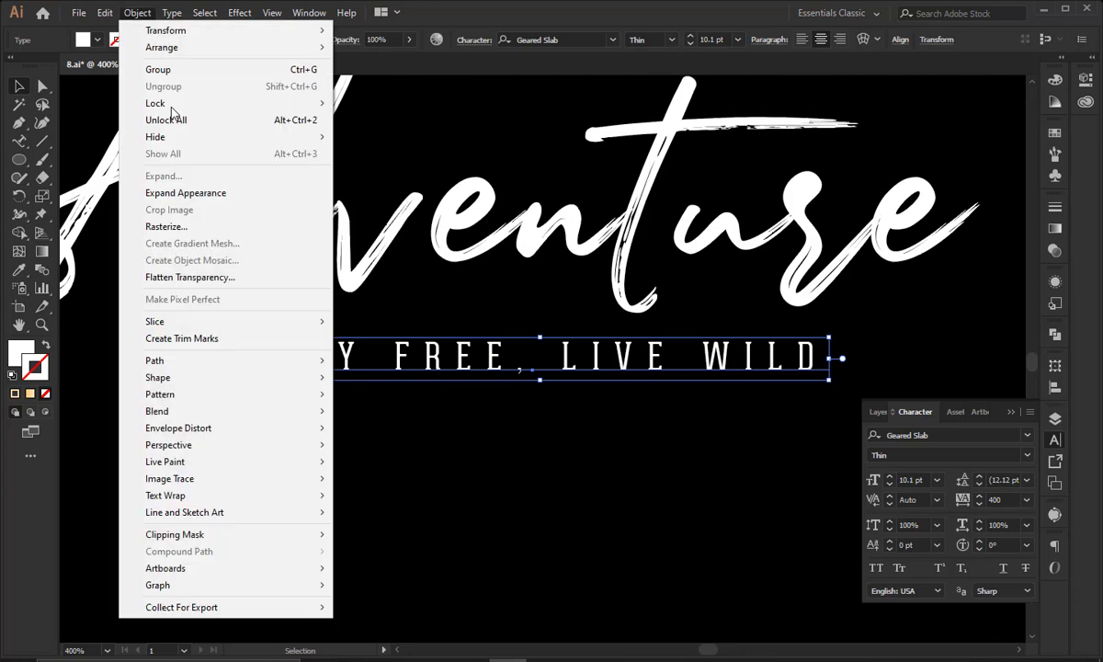
click(188, 193)
shift+click(580, 217)
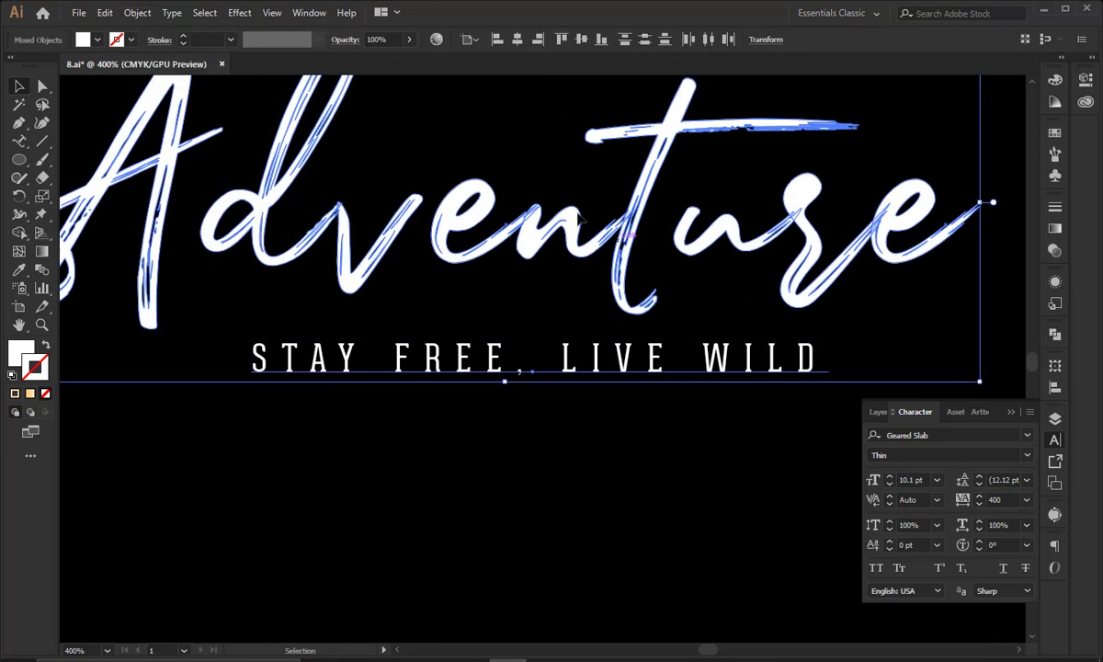
click(591, 436)
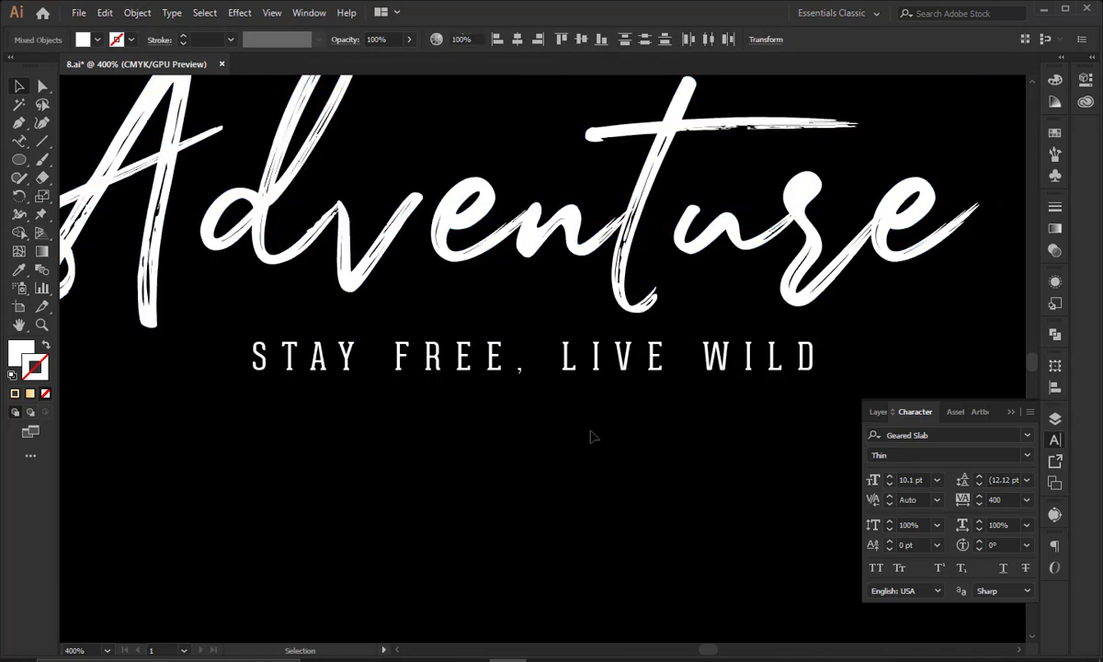
Convert the STAY FREE, LIVE WILD tagline to outlines and align its right edge with the Adventure lettering
right_click(591, 370)
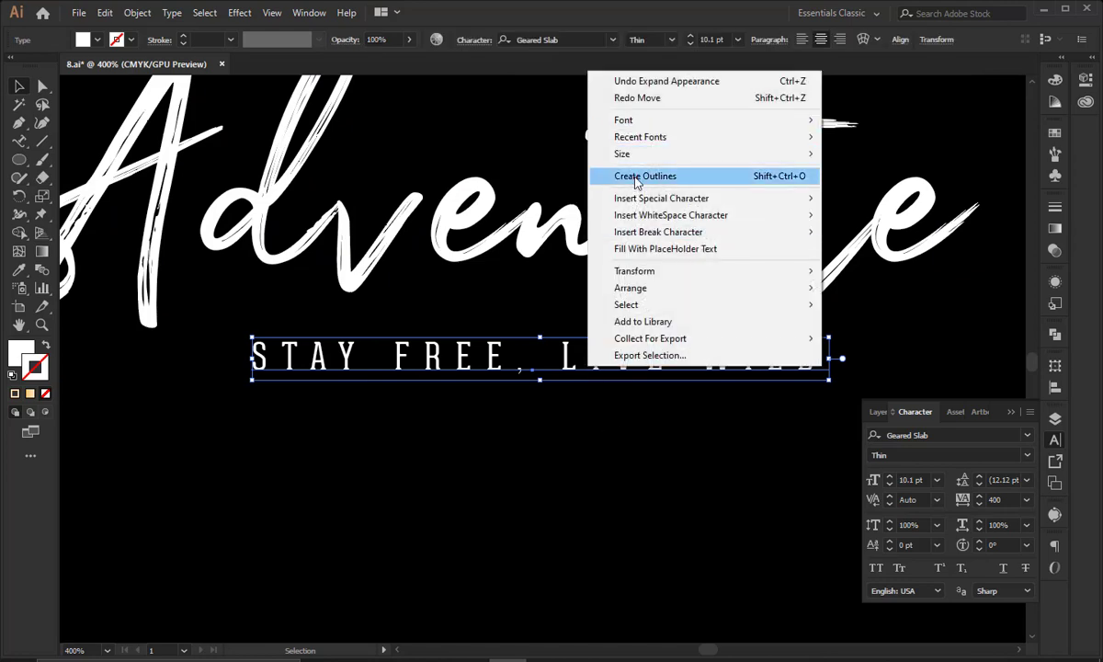
click(636, 142)
shift+click(582, 232)
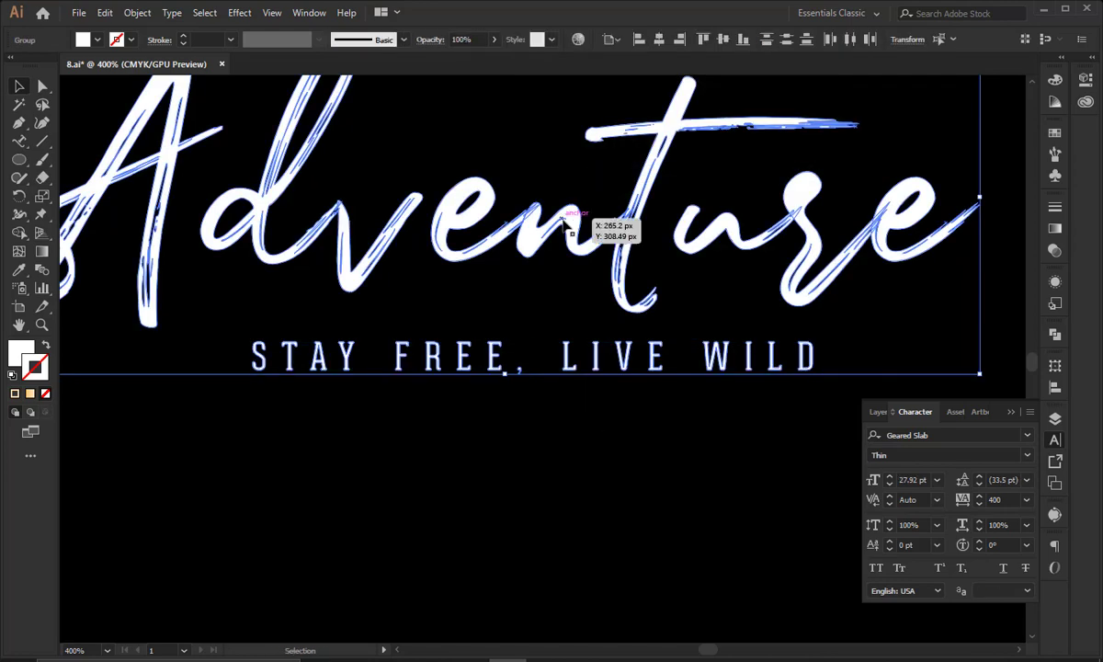
click(679, 40)
click(550, 110)
Center the heading, bear, Adventure lettering and tagline horizontally with one another
key(ctrl+minus)
key(ctrl+minus)
key(ctrl+minus)
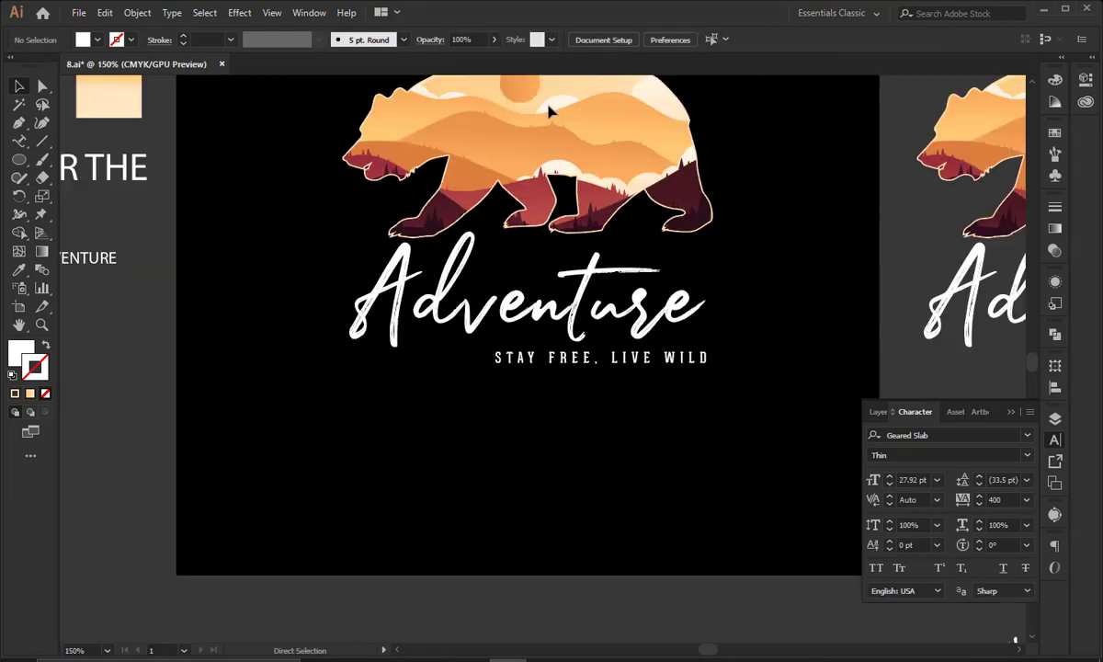
drag(552, 348, 567, 602)
drag(289, 158, 757, 603)
click(518, 40)
click(588, 517)
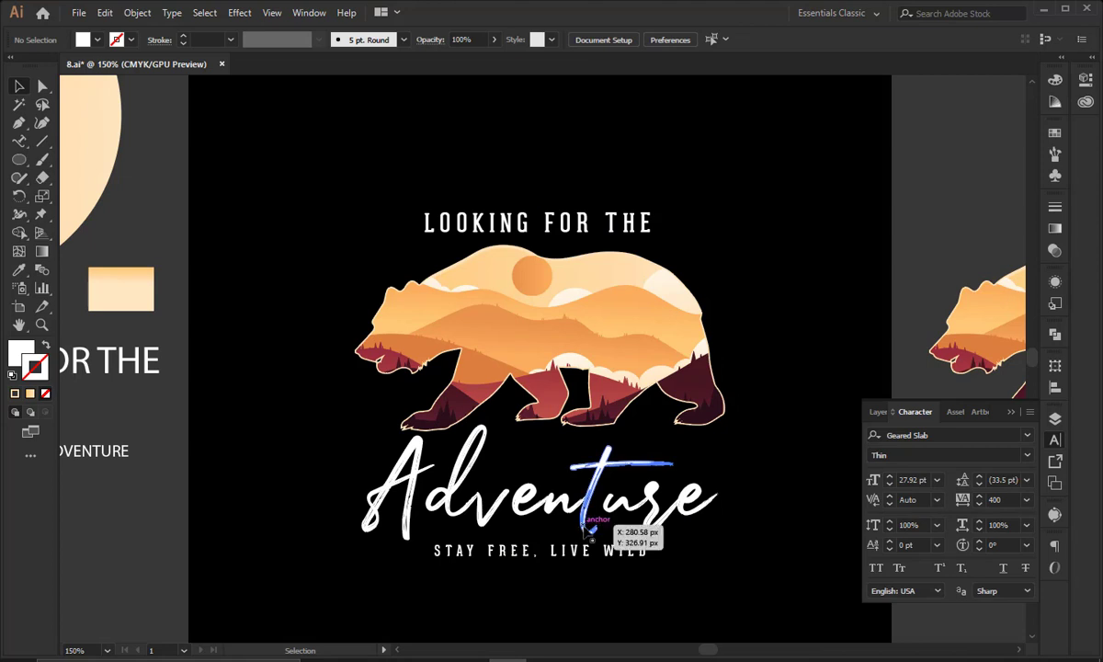
Move the outlined Adventure lettering up to overlap the bear's feet and bring it in front of the bear
click(589, 528)
key(shift+Up)
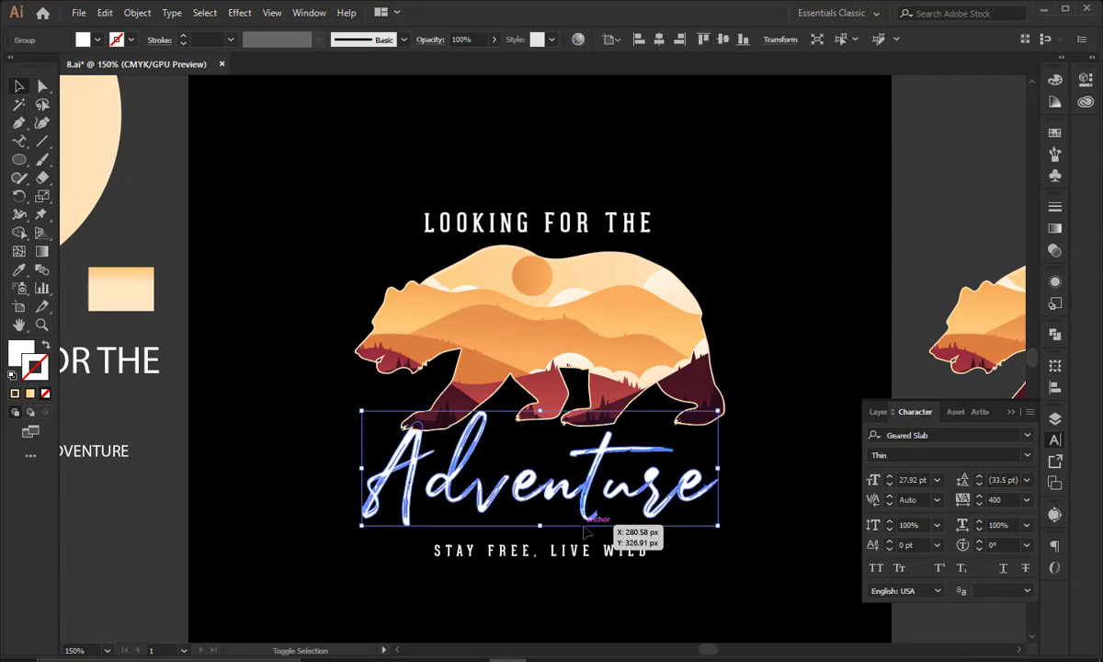
key(ctrl+x)
key(ctrl+f)
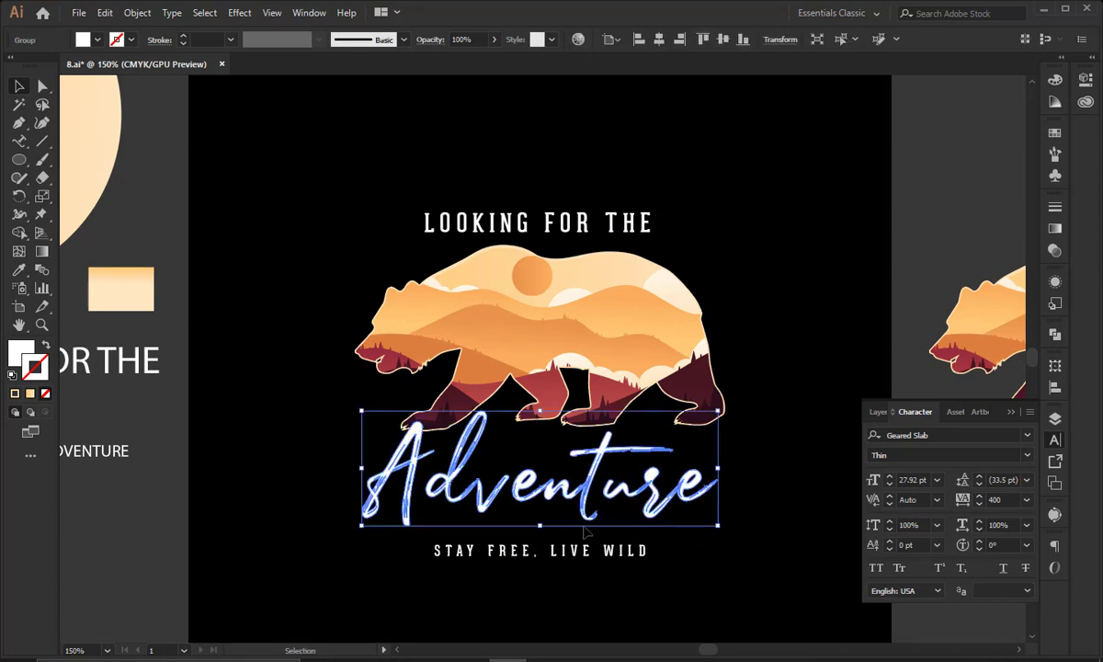
click(781, 306)
Isolate the Adventure group, enlarge its initial letter A and nudge that letter upward
drag(746, 331, 672, 300)
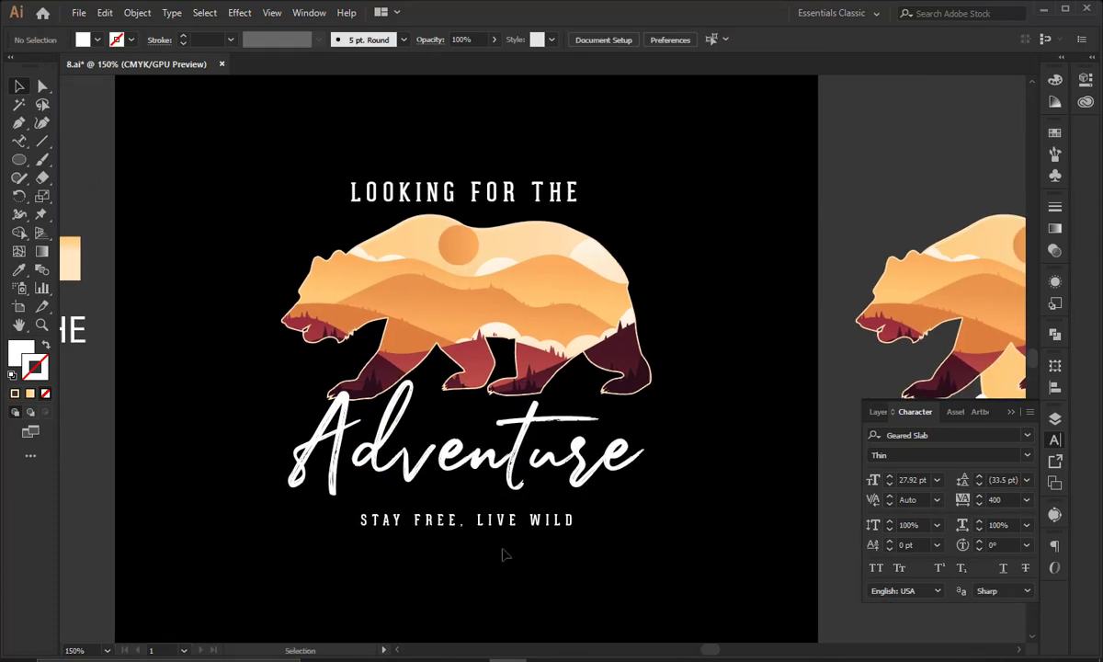
click(503, 523)
click(333, 490)
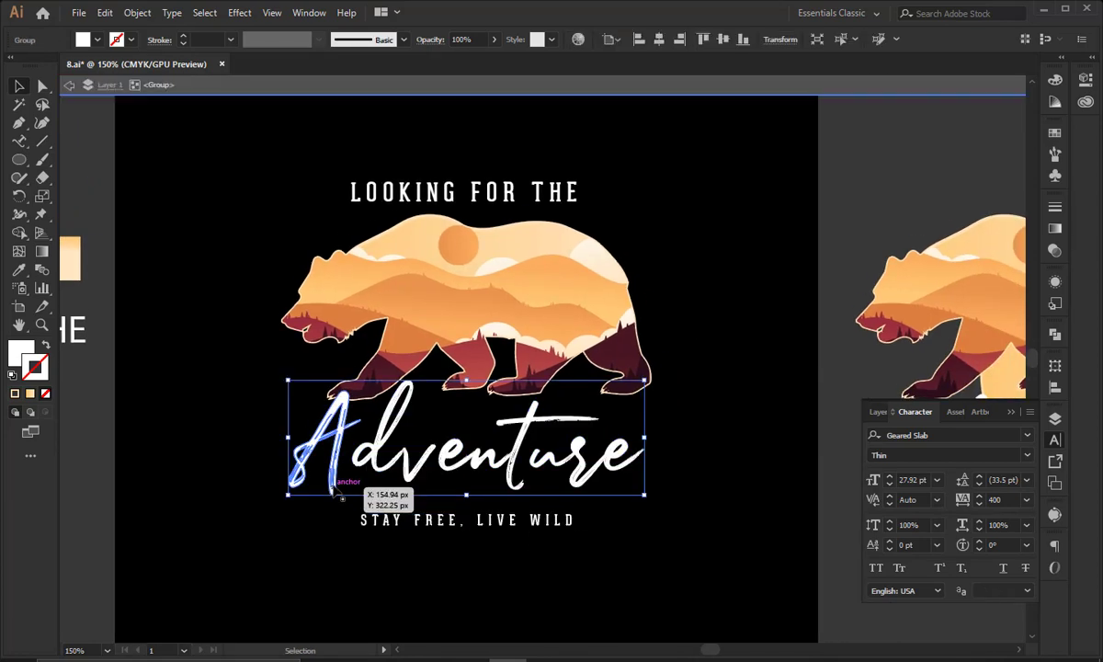
double_click(329, 495)
click(323, 498)
drag(318, 519, 315, 524)
key(Up)
key(Up)
key(Up)
key(Up)
key(Up)
key(Up)
key(Up)
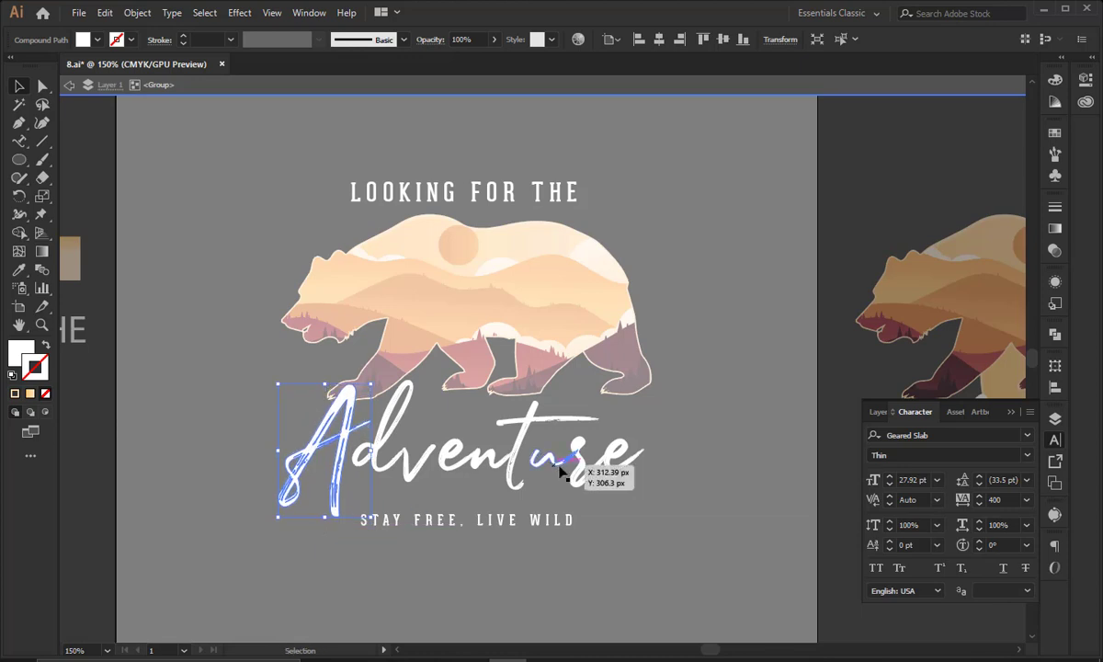
double_click(617, 531)
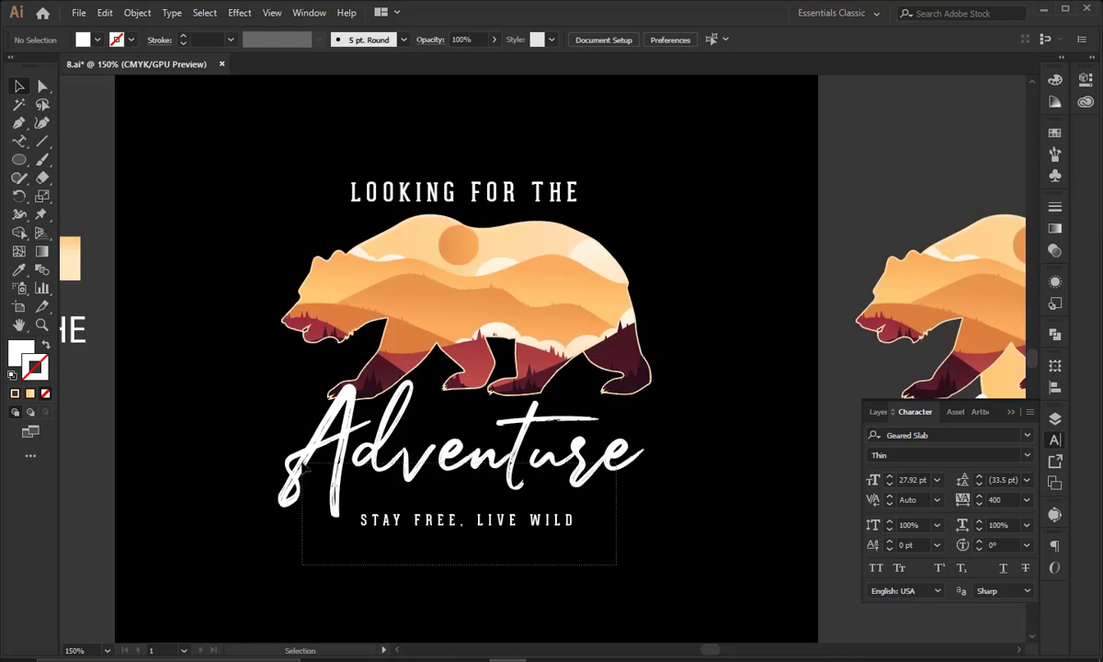
Align the bottom of the tagline with the bottom of the Adventure lettering
click(556, 520)
click(744, 38)
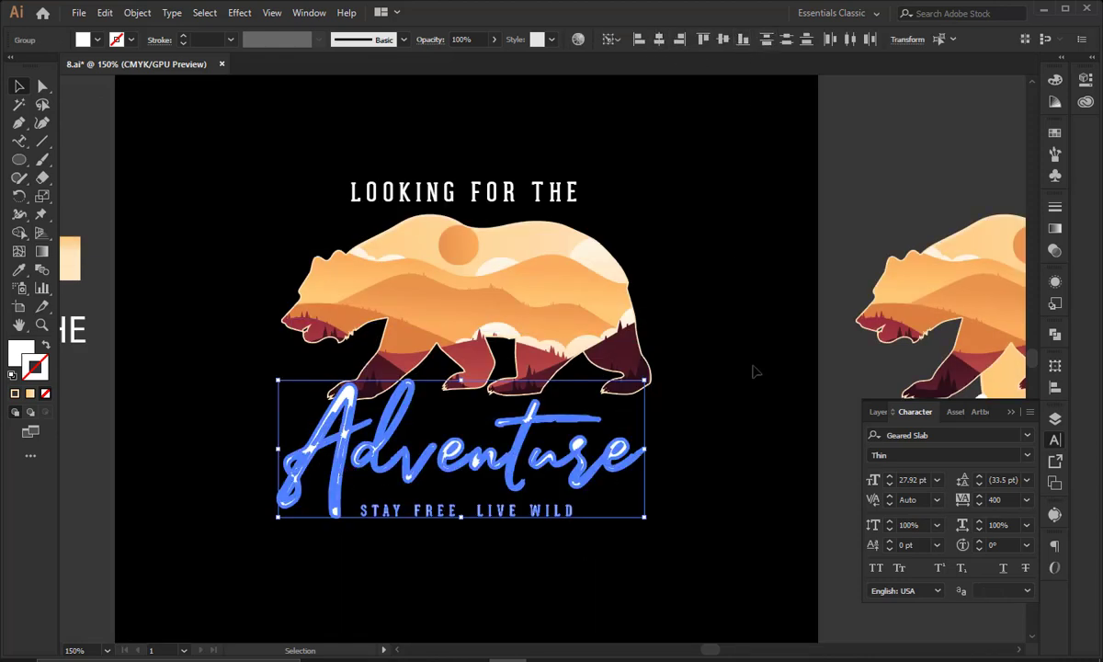
click(724, 505)
Enlarge the tagline so it extends under the end of Adventure, and align their bottom edges again
click(557, 515)
drag(574, 518, 615, 527)
shift+click(577, 464)
click(577, 466)
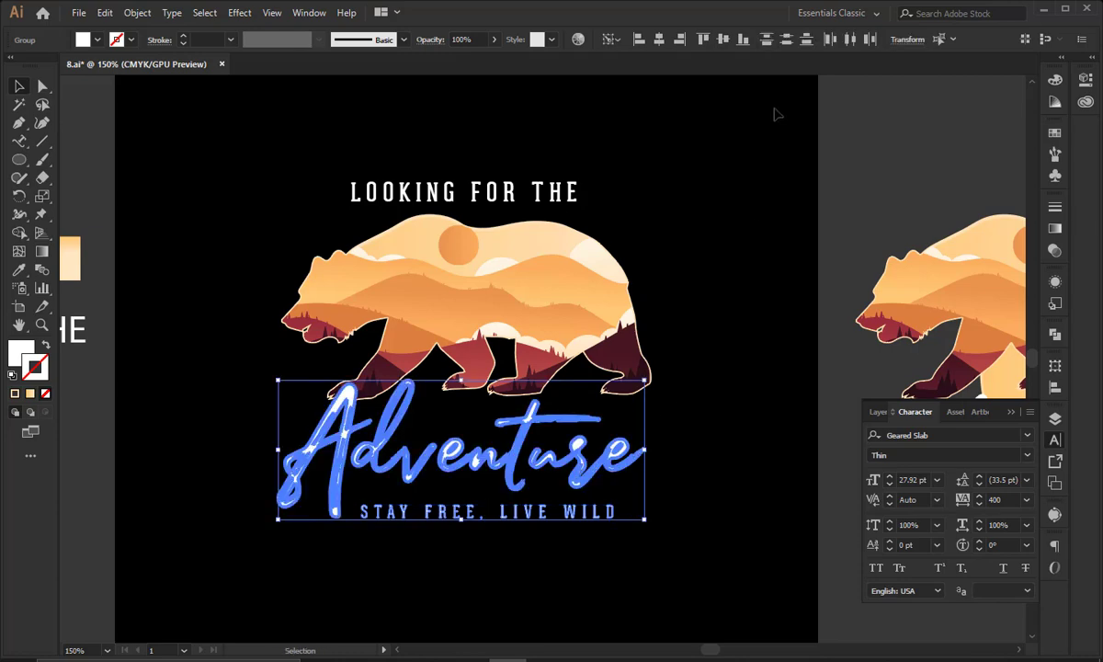
click(750, 339)
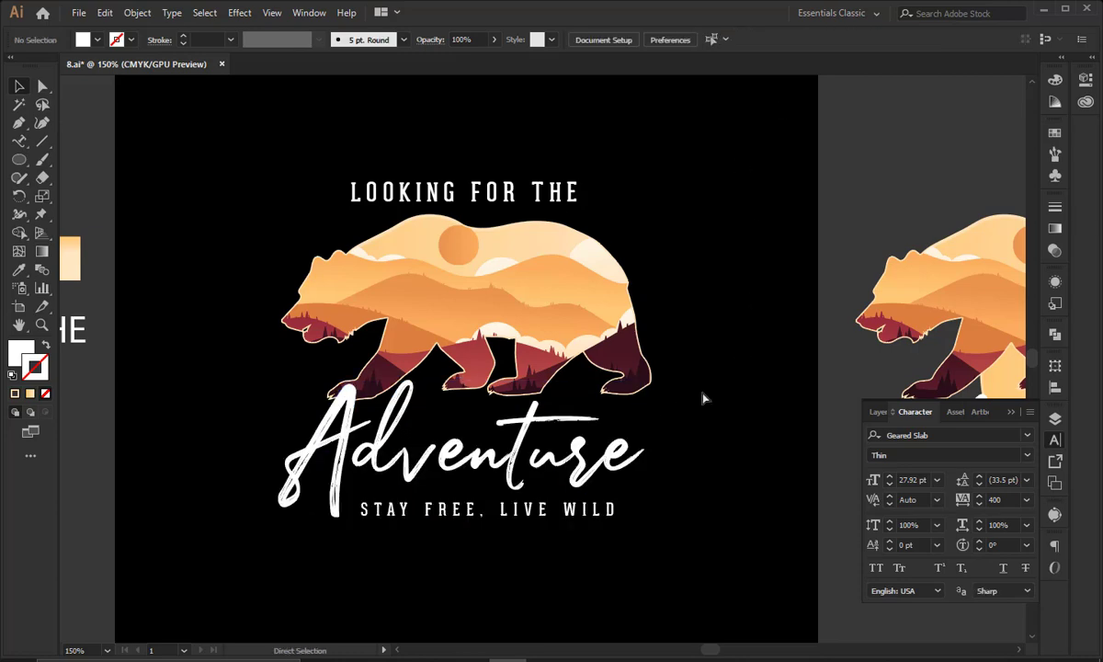
Save the document and enlarge the LOOKING FOR THE heading above the bear to about 26.77 pt
key(ctrl+s)
drag(662, 388, 671, 463)
click(581, 273)
drag(595, 270, 646, 278)
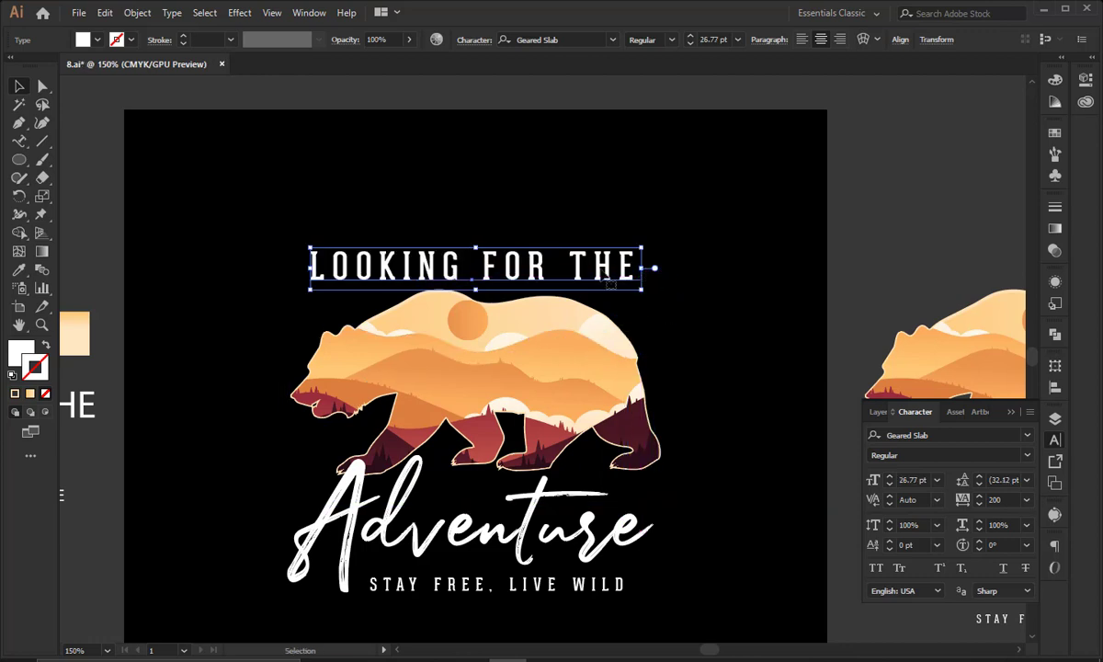
Enlarge the LOOKING FOR THE heading to about 29.47 pt, lower it over the bear's back and warp it with a horizontal Arc at 50% bend
shift+click(528, 351)
click(795, 283)
drag(643, 267, 667, 313)
click(863, 39)
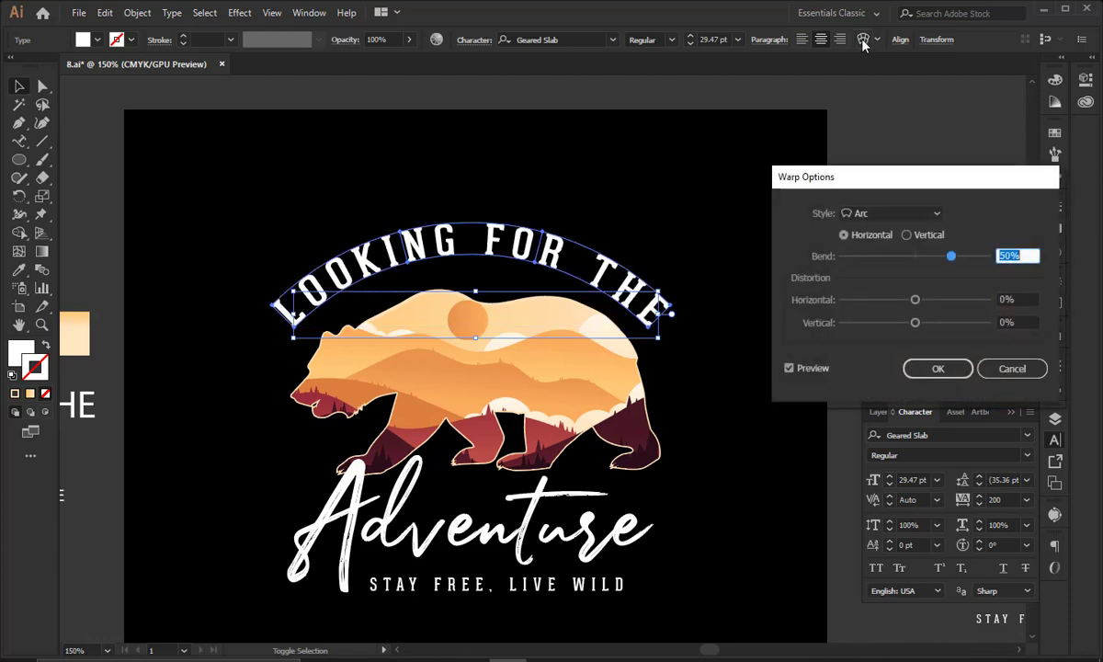
click(937, 368)
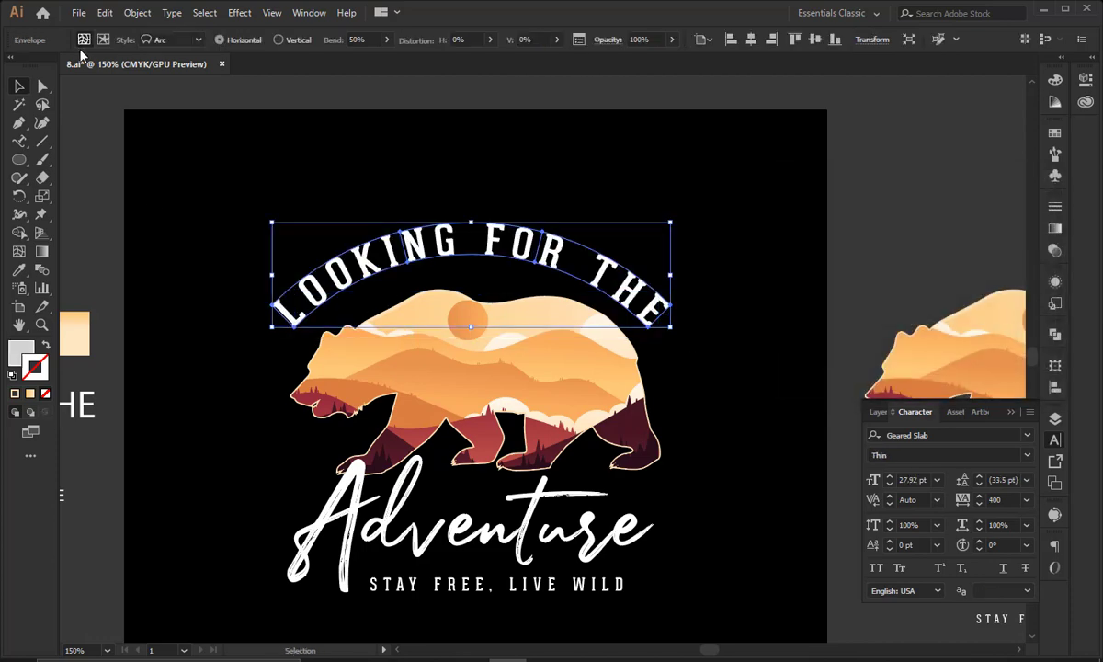
Expand the arched heading's object and fill into shapes, and centre it horizontally with the bear
click(137, 13)
click(152, 175)
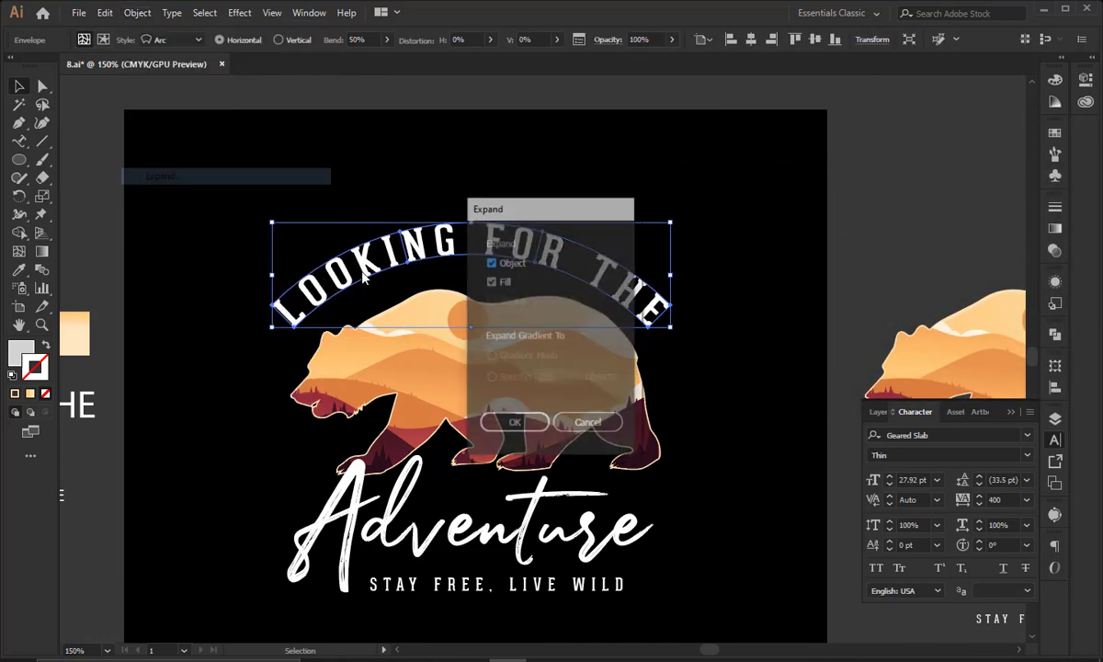
click(526, 423)
shift+click(475, 362)
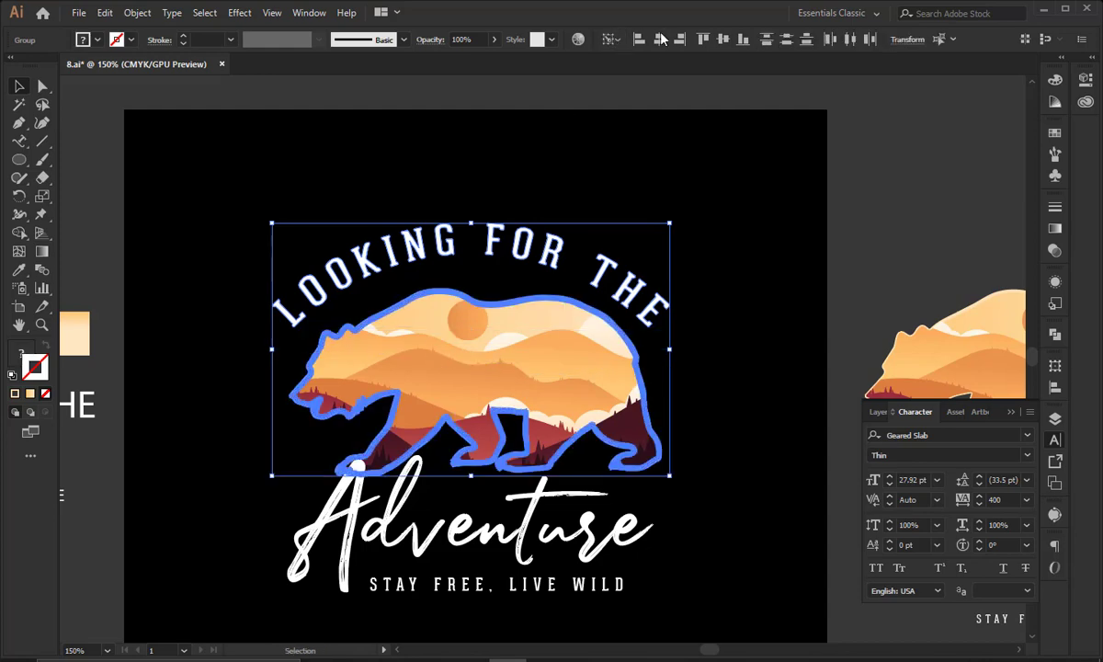
click(660, 38)
click(770, 286)
Shift the arched LOOKING FOR THE heading slightly down so it sits closer to the bear's back
key(ctrl+1)
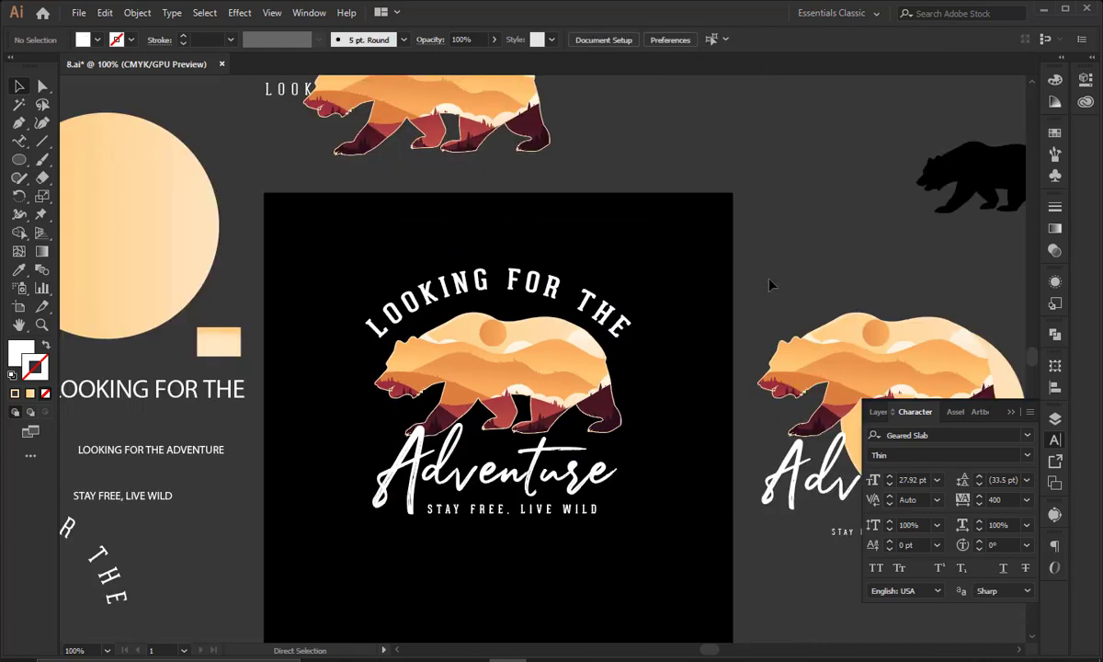
click(557, 294)
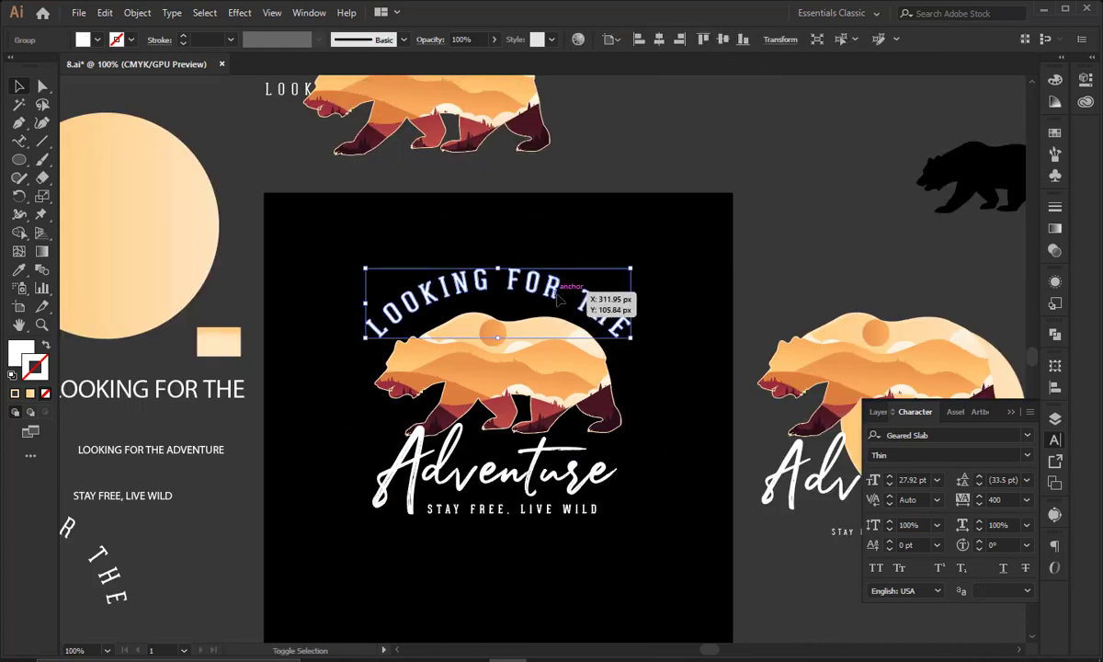
drag(558, 296, 559, 296)
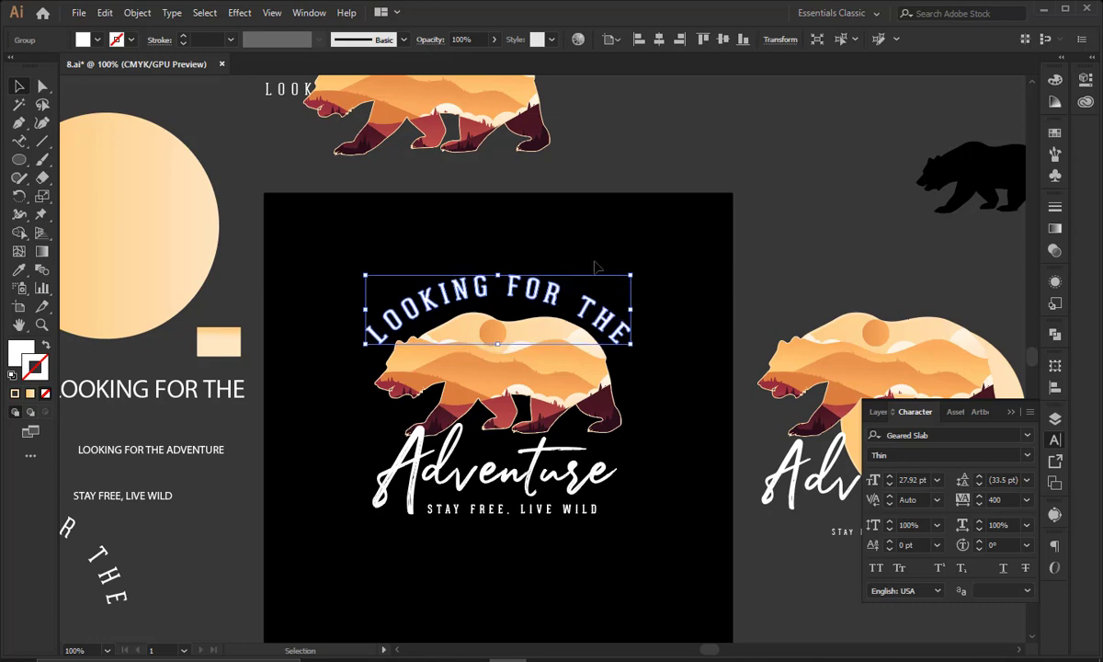
click(595, 268)
Check the complete bear and lettering design by selecting it all, deselect it, and save the document
drag(684, 253, 758, 225)
drag(389, 229, 718, 540)
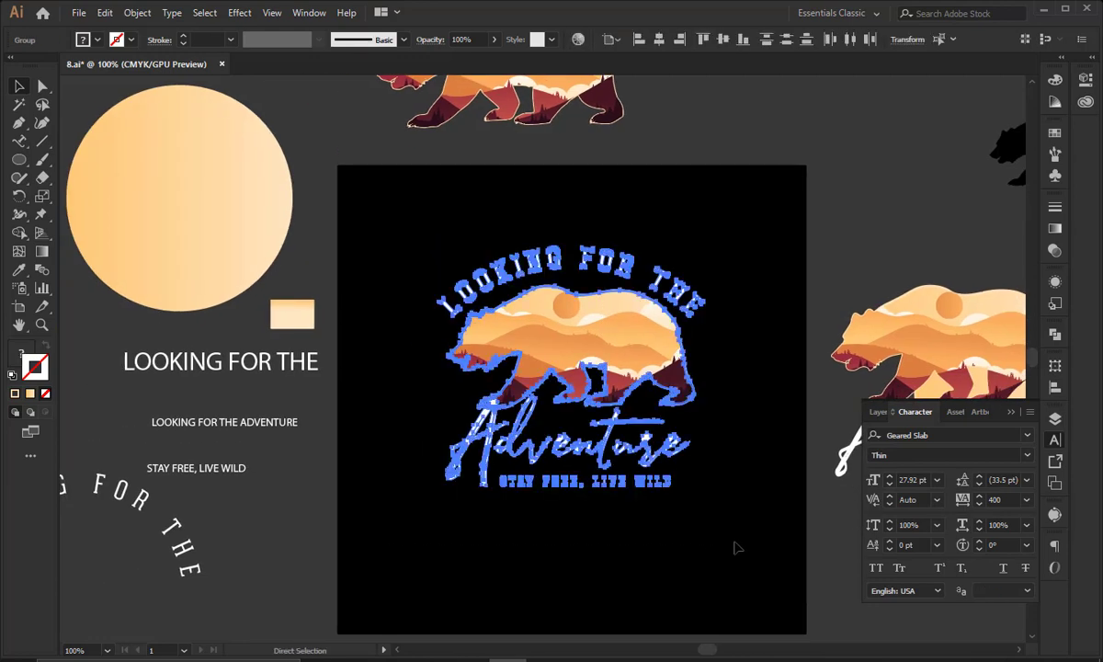
click(704, 572)
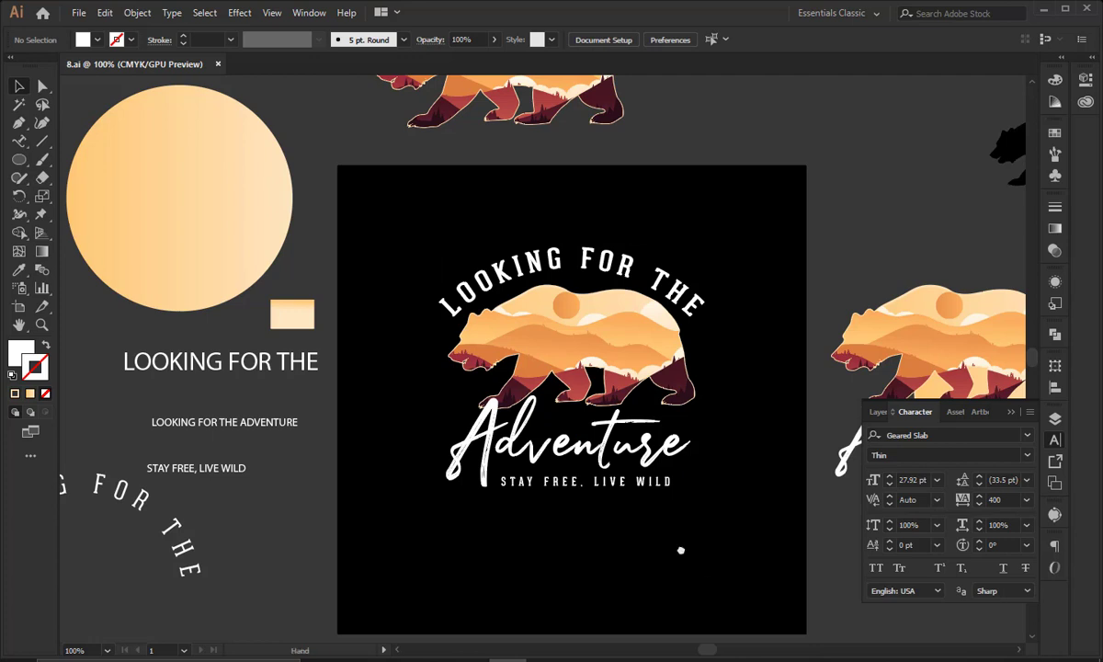
drag(680, 550, 644, 534)
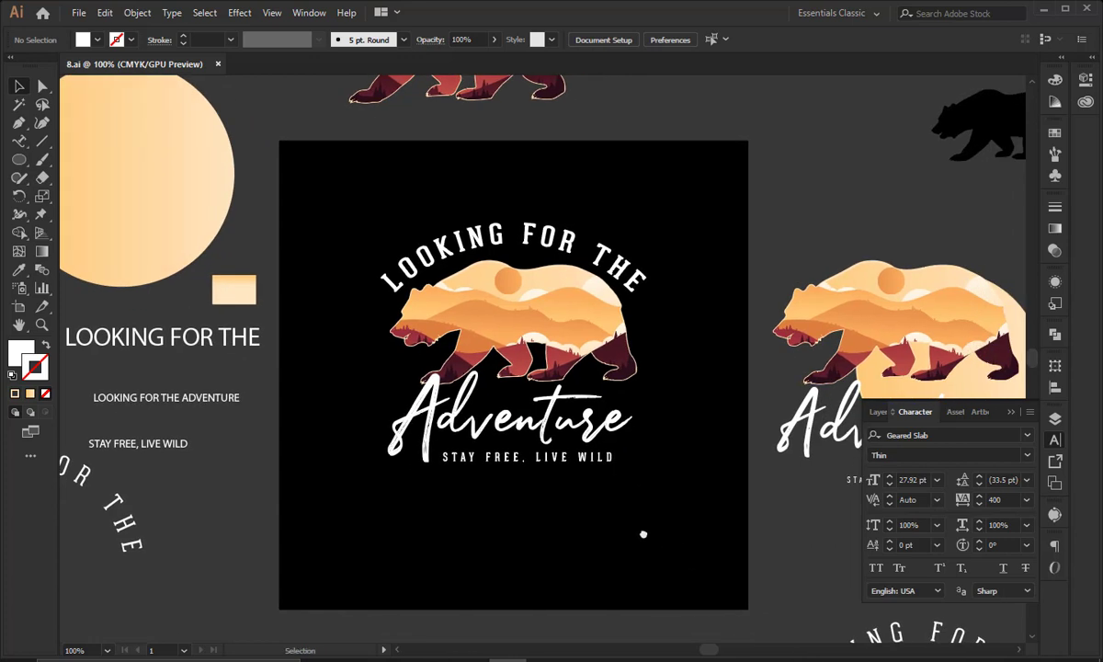